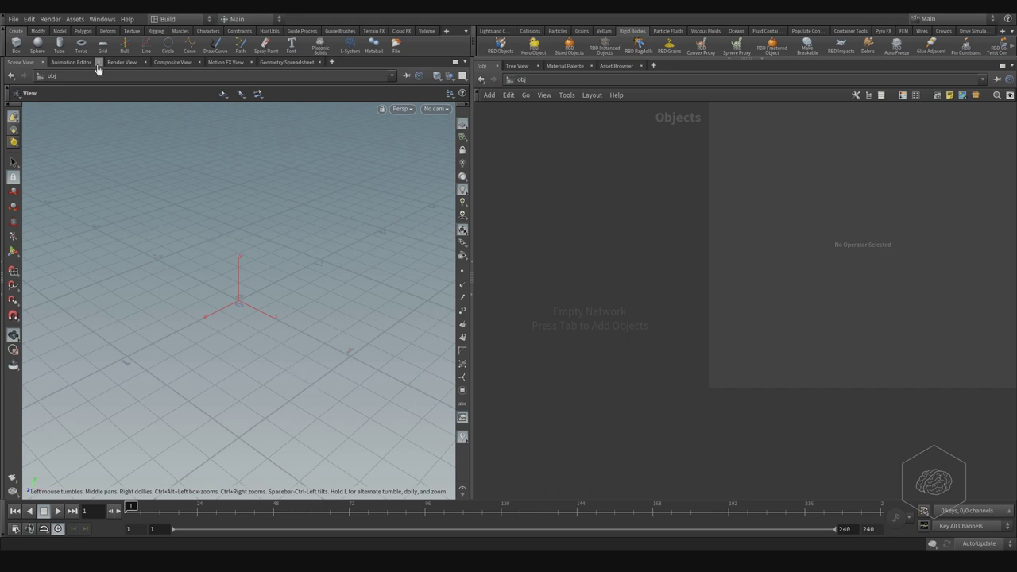
Step: Create a geometry object, geo1, with the Tab menu's geo search
{"action": "left_click", "coordinate": [17, 18]}
{"action": "left_click", "coordinate": [300, 176]}
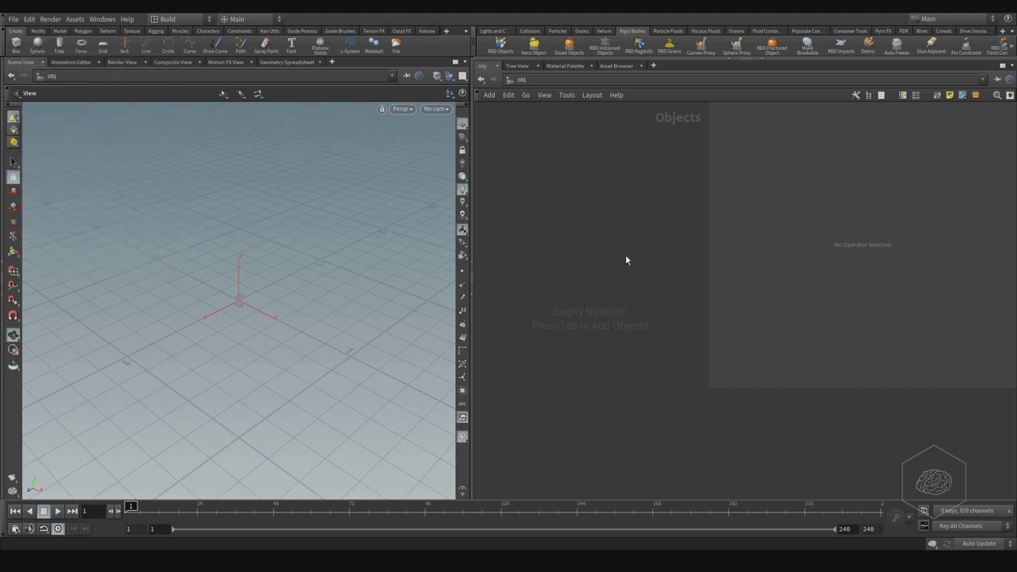
{"action": "key", "text": "Tab"}
{"action": "type", "text": "g"}
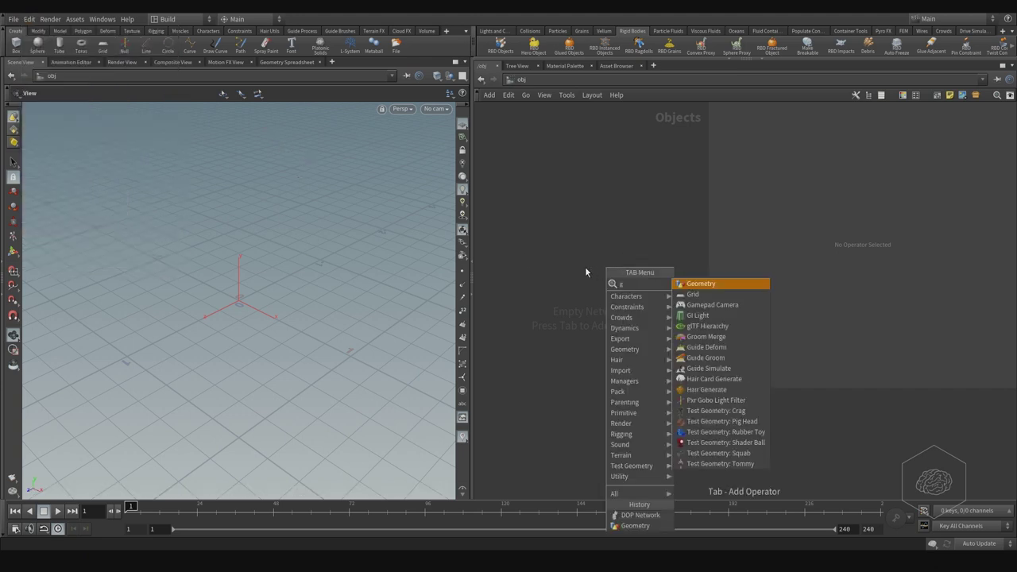
{"action": "type", "text": "eo"}
{"action": "key", "text": "Return"}
{"action": "key", "text": "Return"}
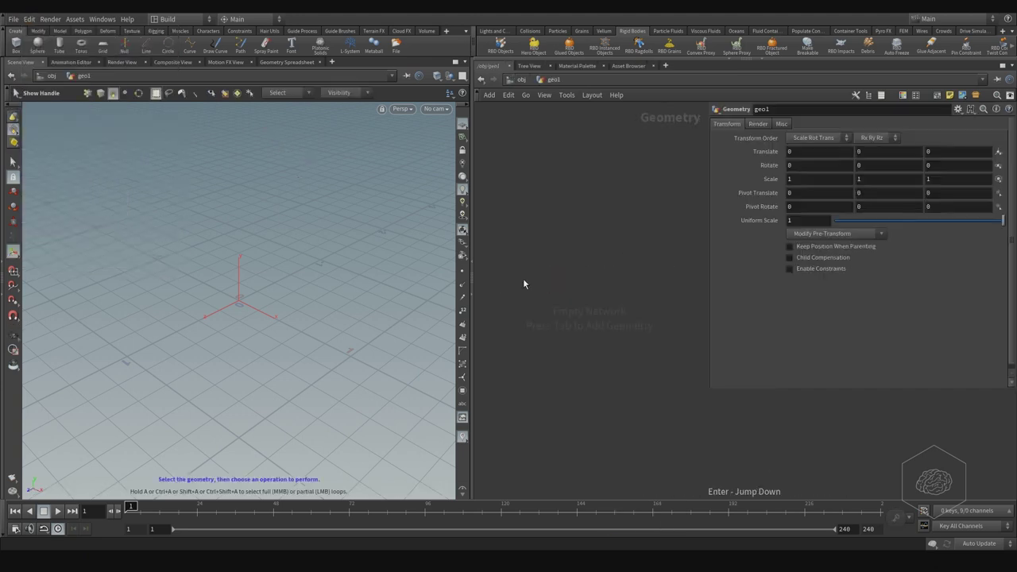
Step: Inside geo1, add a 10×10 Grid node
{"action": "key", "text": "Tab"}
{"action": "key", "text": "Tab"}
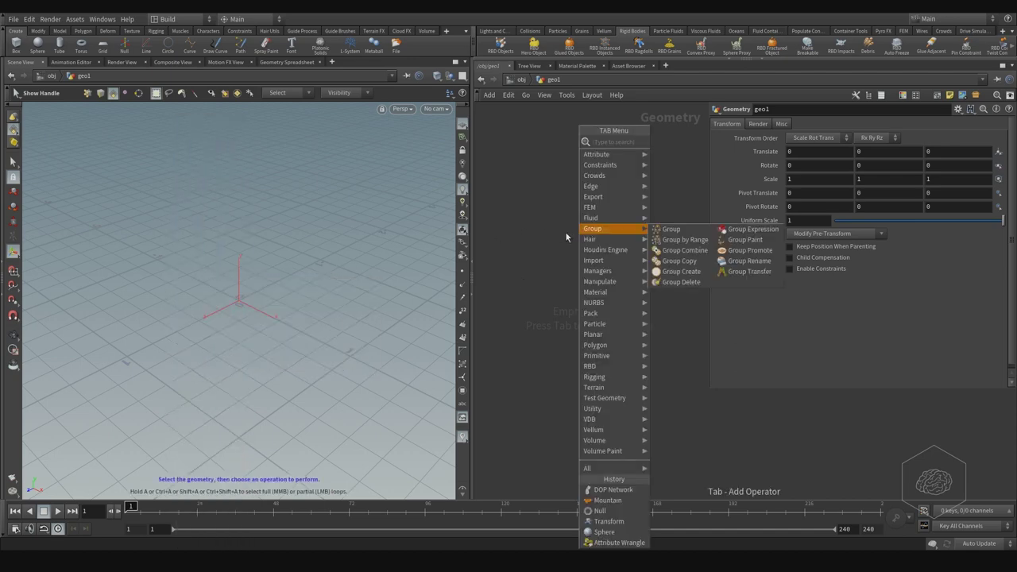
{"action": "type", "text": "box"}
{"action": "key", "text": "Escape"}
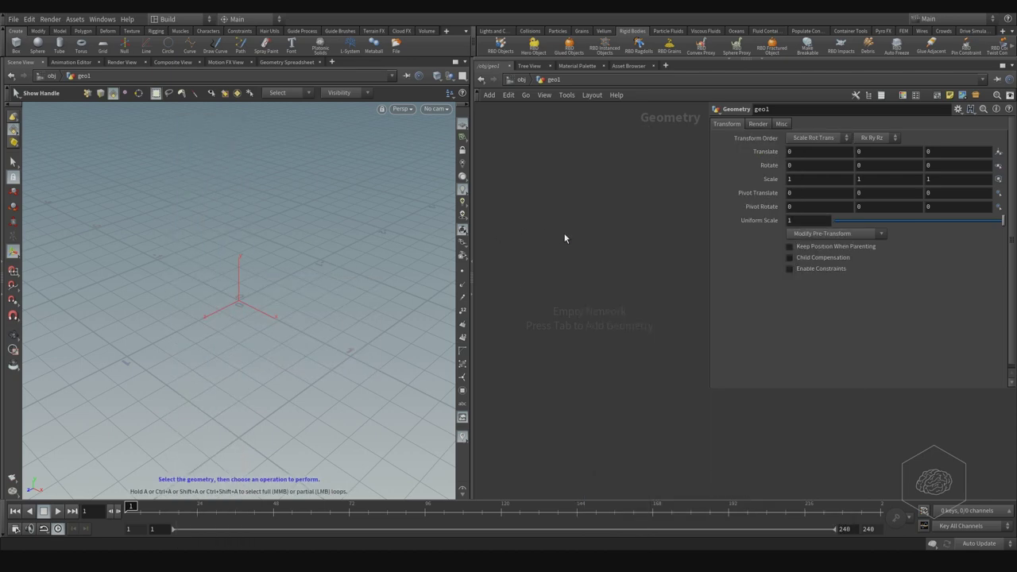
{"action": "left_click", "coordinate": [565, 238]}
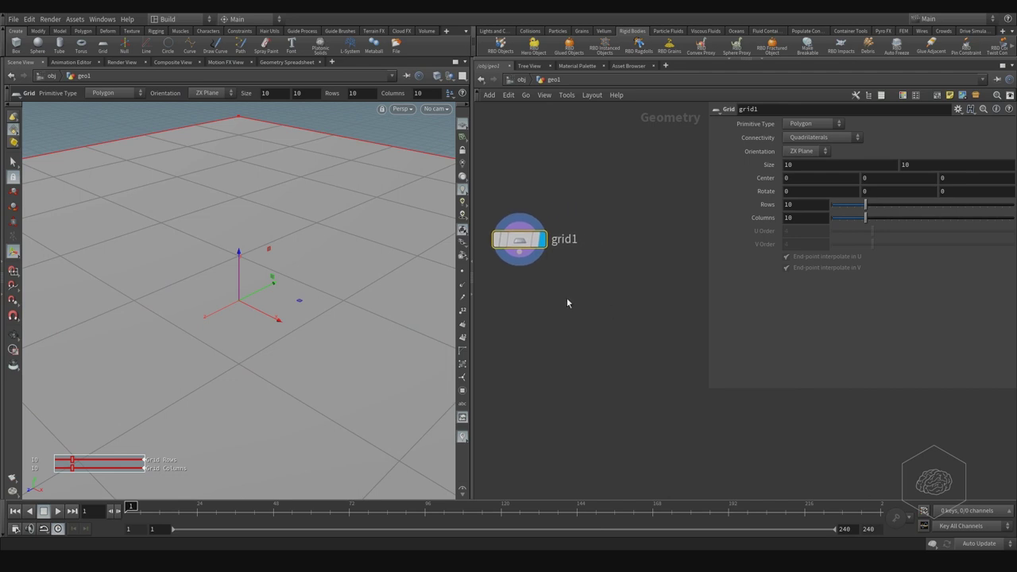
{"action": "scroll", "coordinate": [556, 293], "scroll_direction": "down", "scroll_amount": 5}
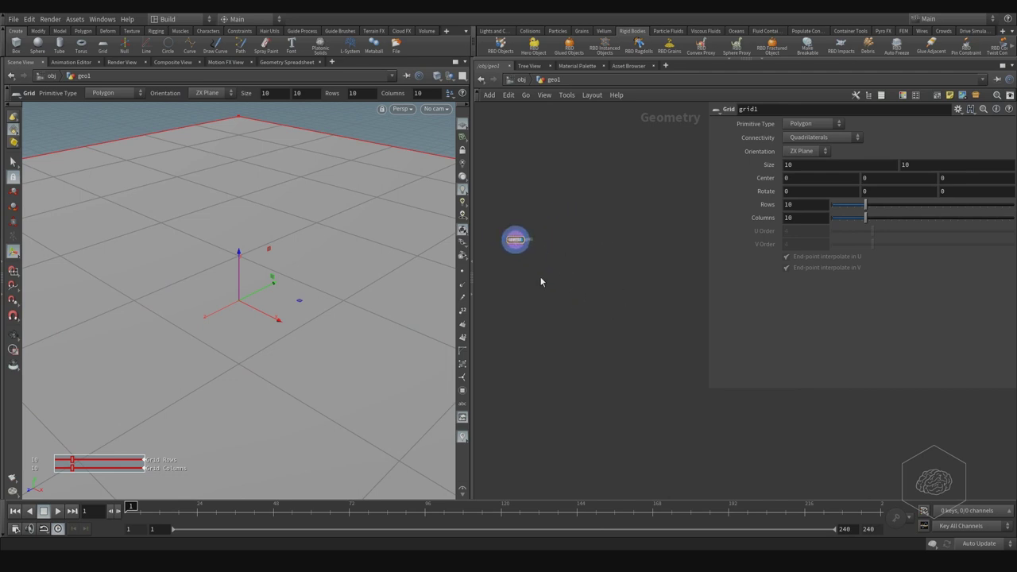
Step: Add a Copy to Points node below the grid, then search for a sphere node
{"action": "key", "text": "Tab"}
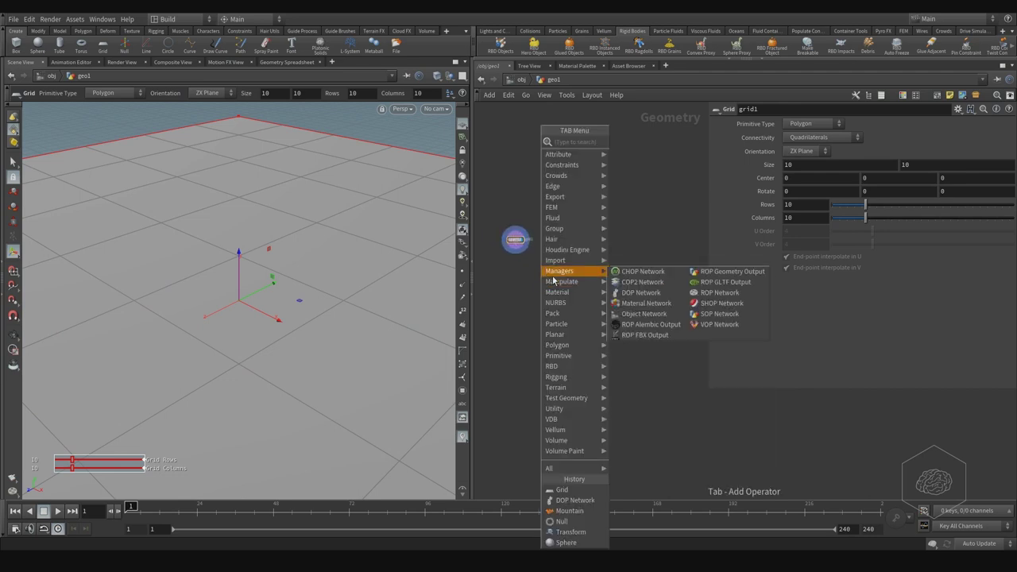
{"action": "type", "text": "copy"}
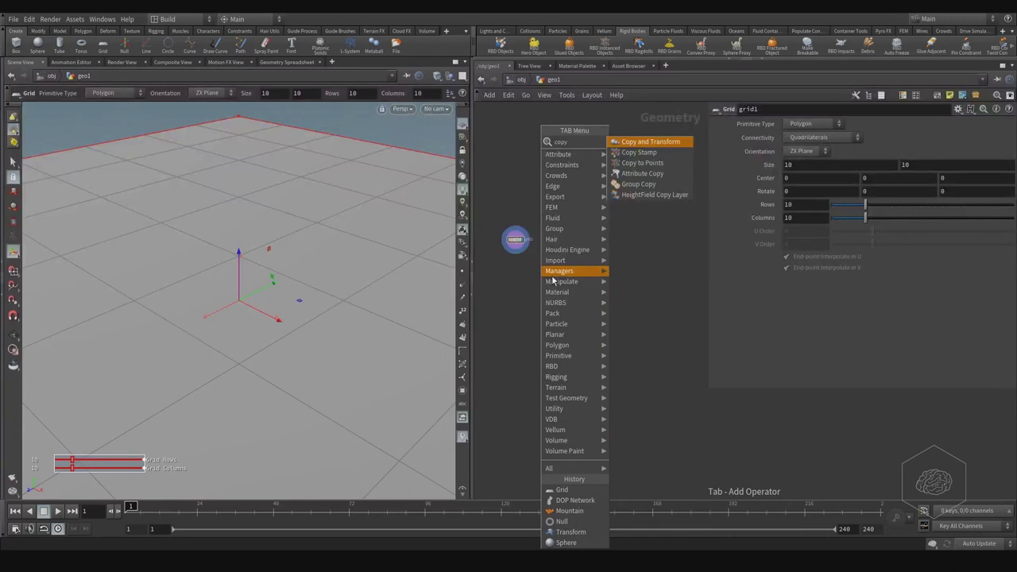
{"action": "key", "text": "Down"}
{"action": "key", "text": "Down"}
{"action": "key", "text": "Return"}
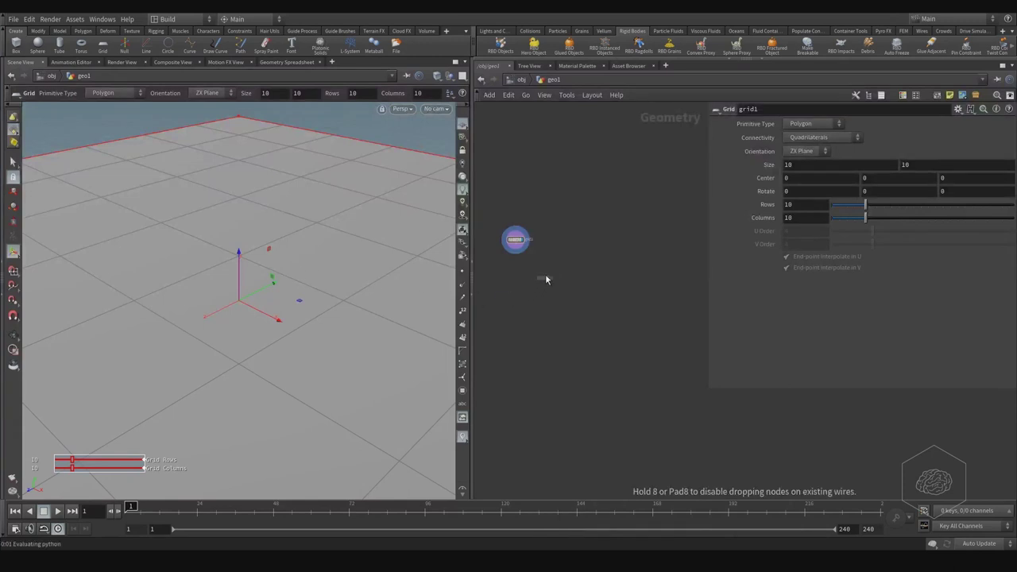
{"action": "left_click", "coordinate": [545, 279]}
{"action": "key", "text": "Tab"}
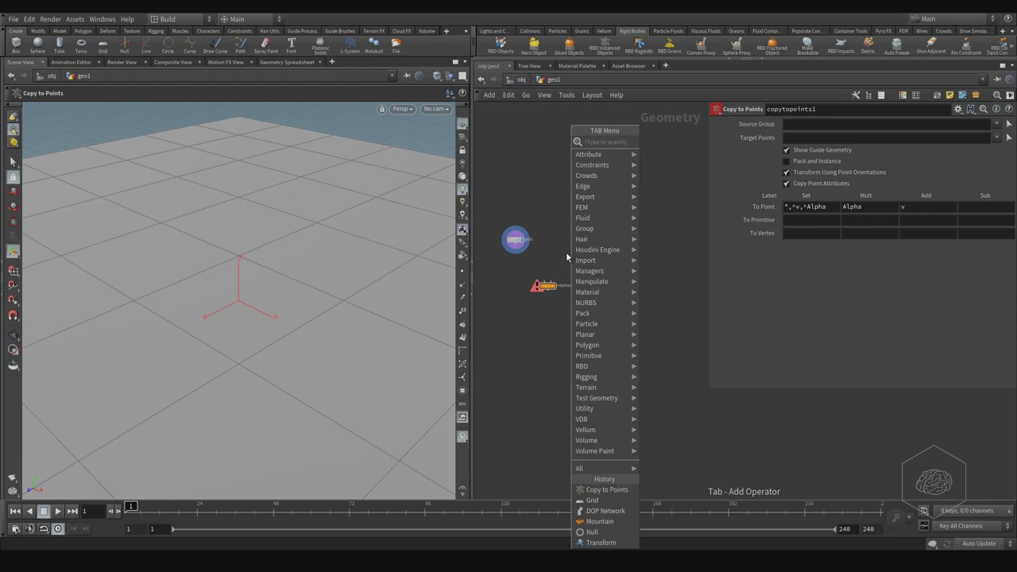
{"action": "type", "text": "sphe"}
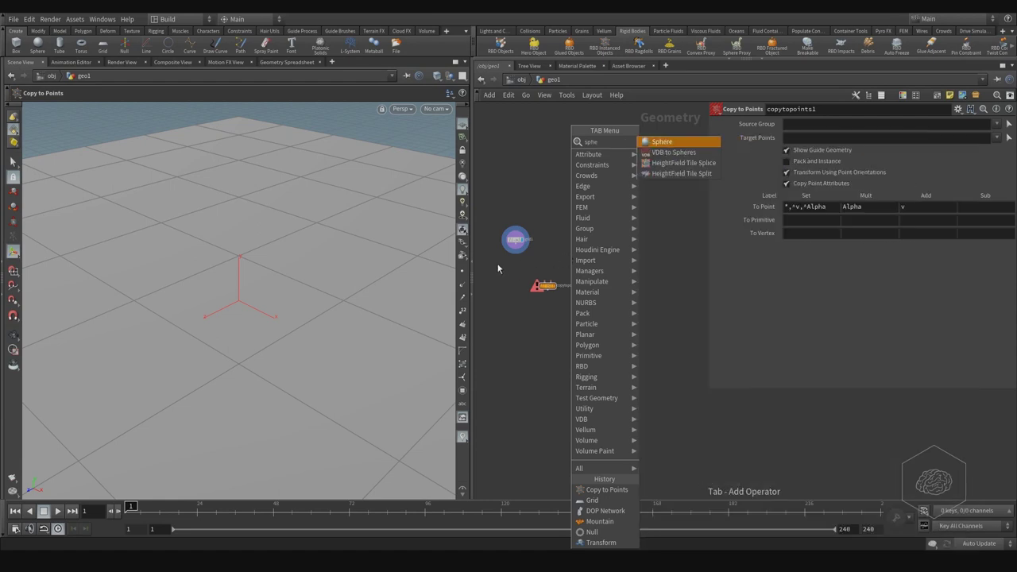
{"action": "type", "text": "re"}
Step: Add sphere1, then wire grid1 to copytopoints1's right input and sphere1 to its left
{"action": "key", "text": "Return"}
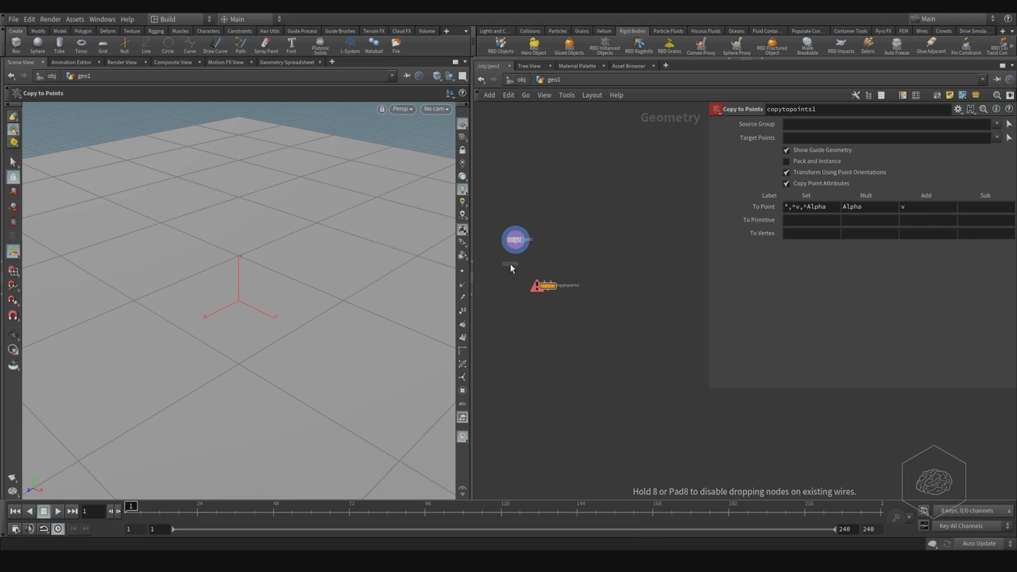
{"action": "left_click", "coordinate": [510, 265]}
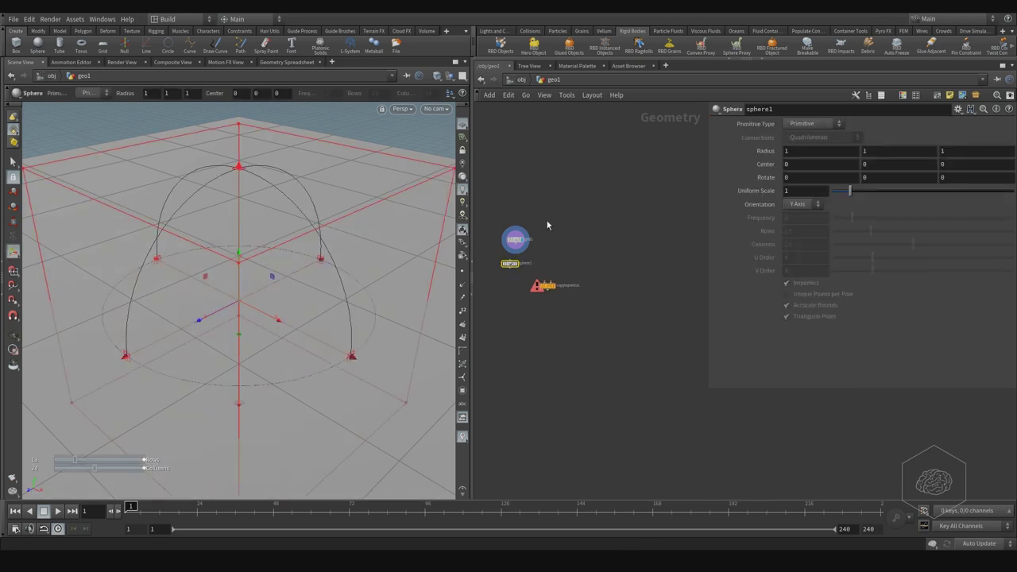
{"action": "scroll", "coordinate": [506, 258], "scroll_direction": "up", "scroll_amount": 4}
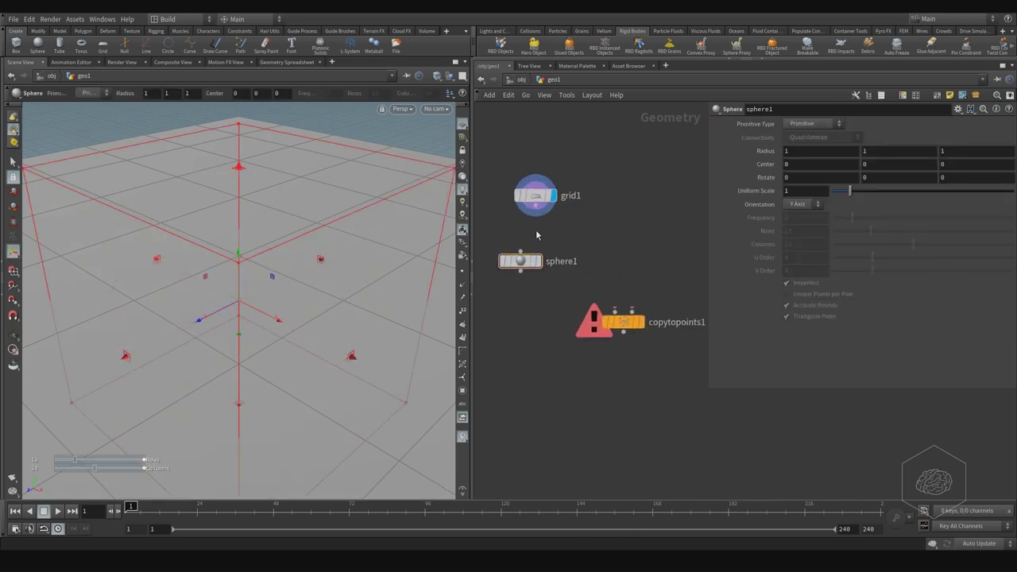
{"action": "left_click", "coordinate": [537, 210]}
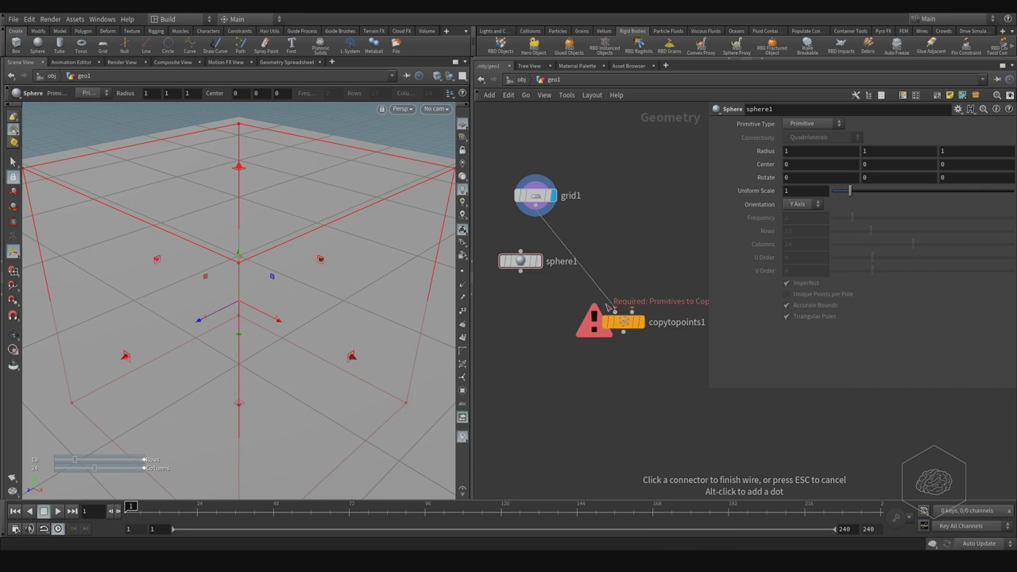
{"action": "left_click", "coordinate": [631, 309]}
{"action": "left_click_drag", "start_coordinate": [520, 272], "coordinate": [598, 315]}
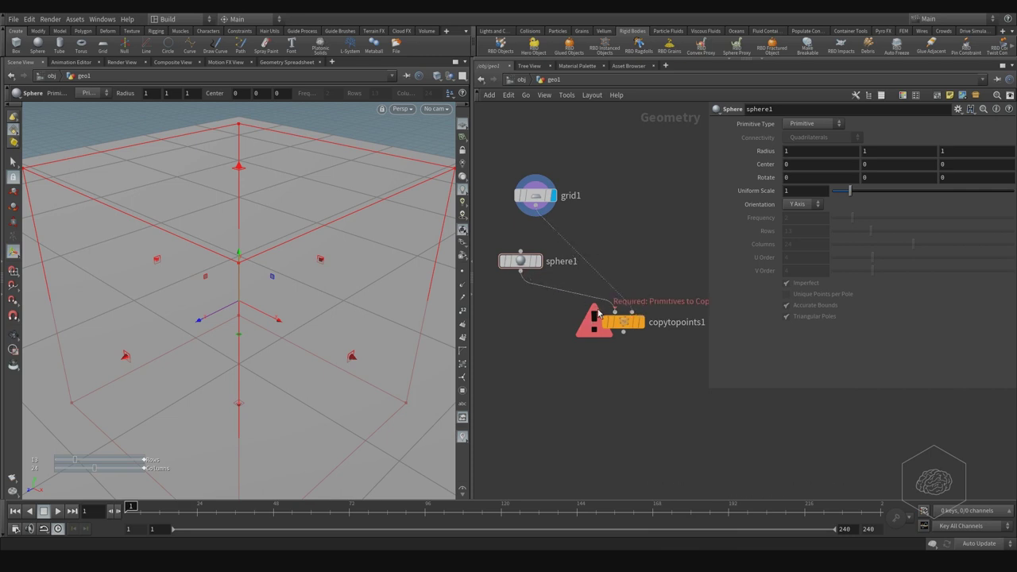
Step: Arrange the nodes, display copytopoints1, and frame the copied-sphere grid in the viewport
{"action": "left_click_drag", "start_coordinate": [474, 193], "coordinate": [568, 193]}
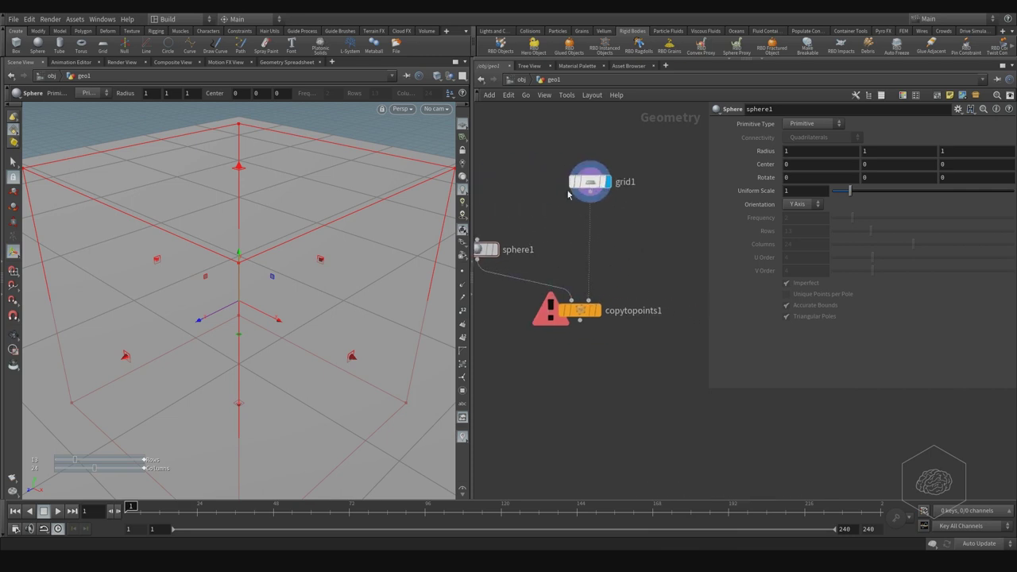
{"action": "left_click_drag", "start_coordinate": [486, 249], "coordinate": [511, 201]}
{"action": "left_click", "coordinate": [598, 310]}
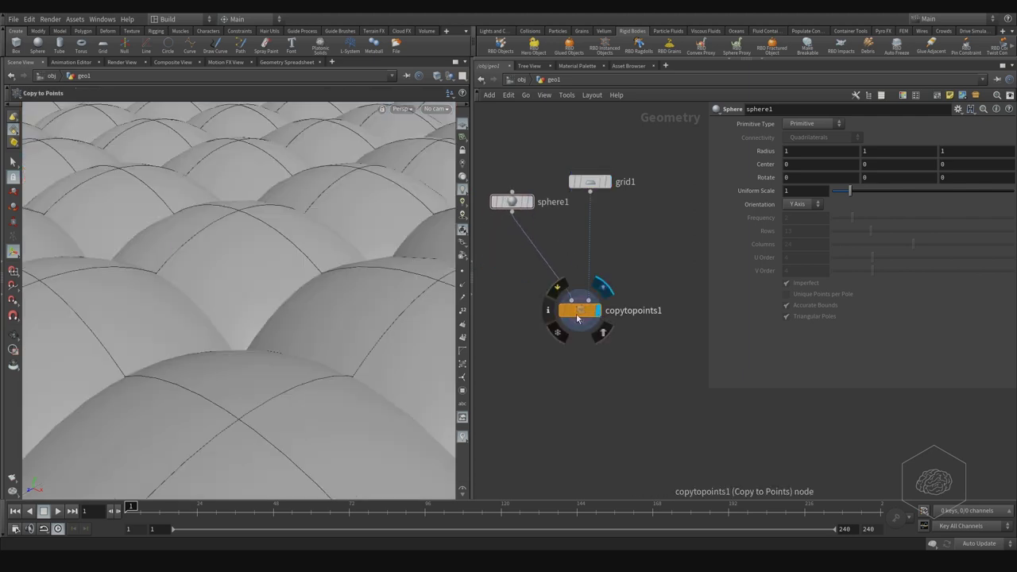
{"action": "left_click", "coordinate": [577, 318]}
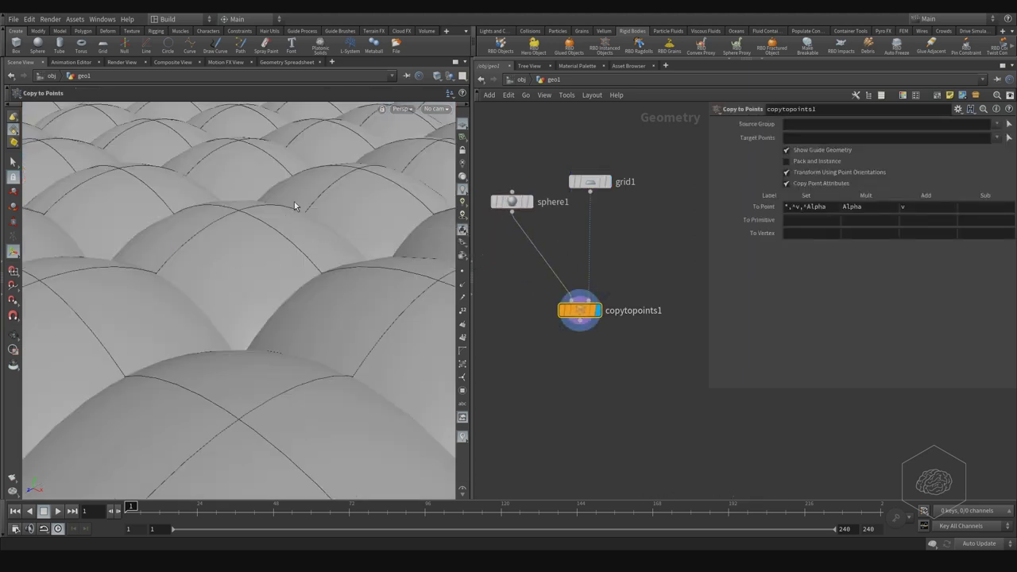
{"action": "key", "text": "Escape"}
{"action": "key", "text": "h"}
{"action": "mouse_move", "coordinate": [272, 243]}
{"action": "left_mouse_down"}
{"action": "mouse_move", "coordinate": [352, 230]}
{"action": "mouse_move", "coordinate": [295, 227]}
{"action": "left_mouse_up"}
{"action": "key", "text": "Return"}
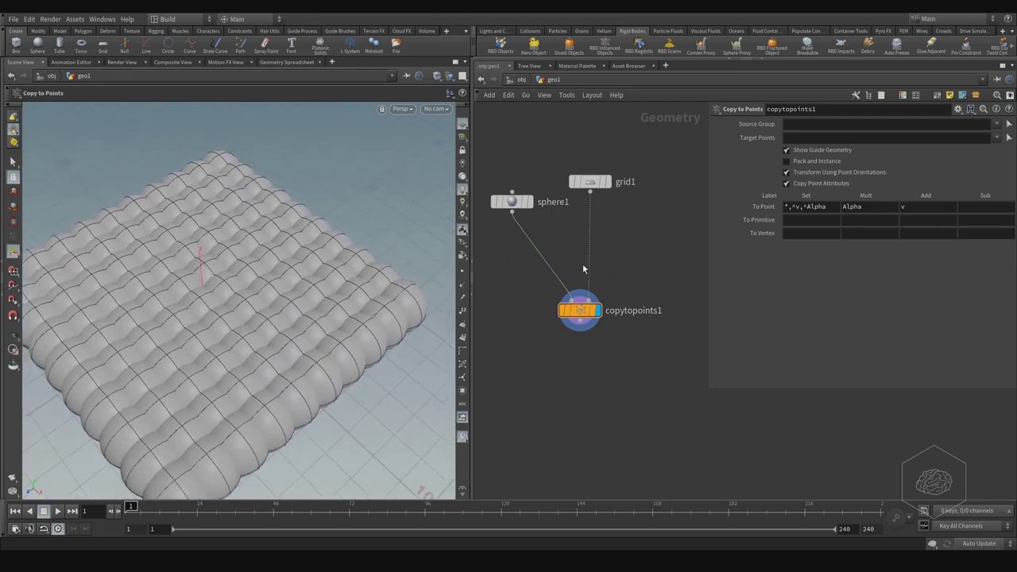
{"action": "key", "text": "Tab"}
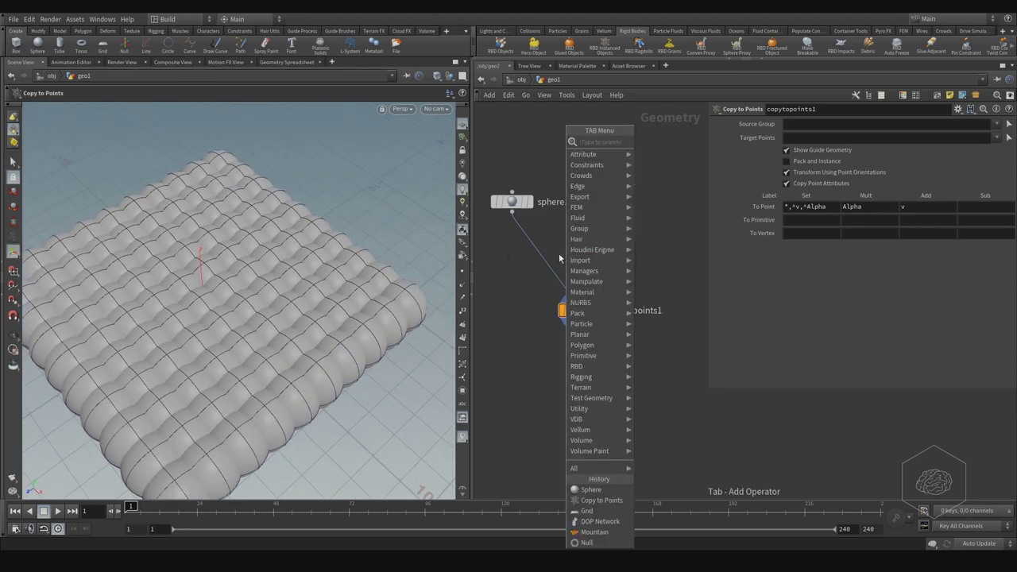
Step: Insert a Transform between grid1 and copytopoints1 with Translate Y set to 3
{"action": "type", "text": "grid"}
{"action": "key", "text": "Return"}
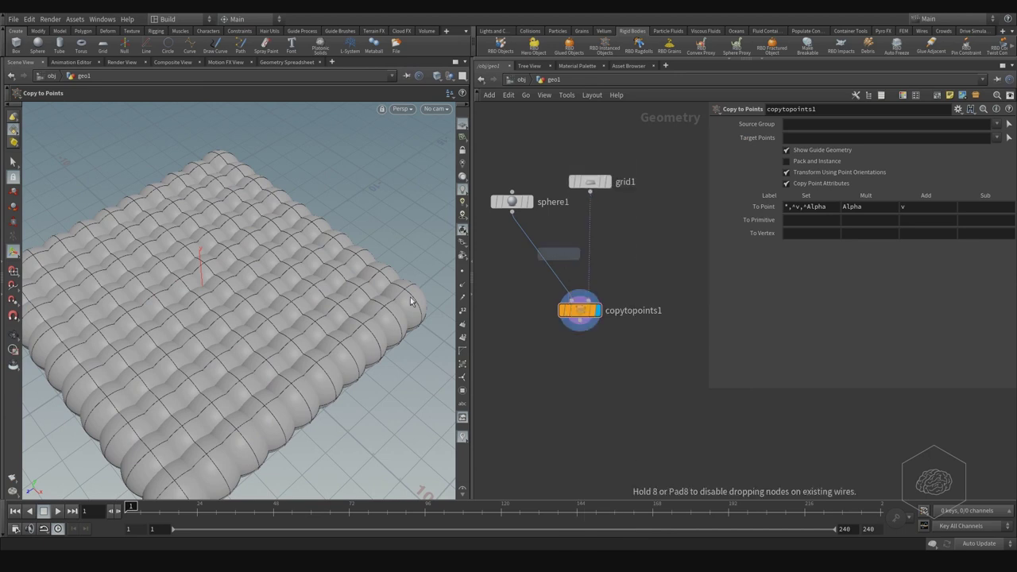
{"action": "left_click", "coordinate": [588, 240]}
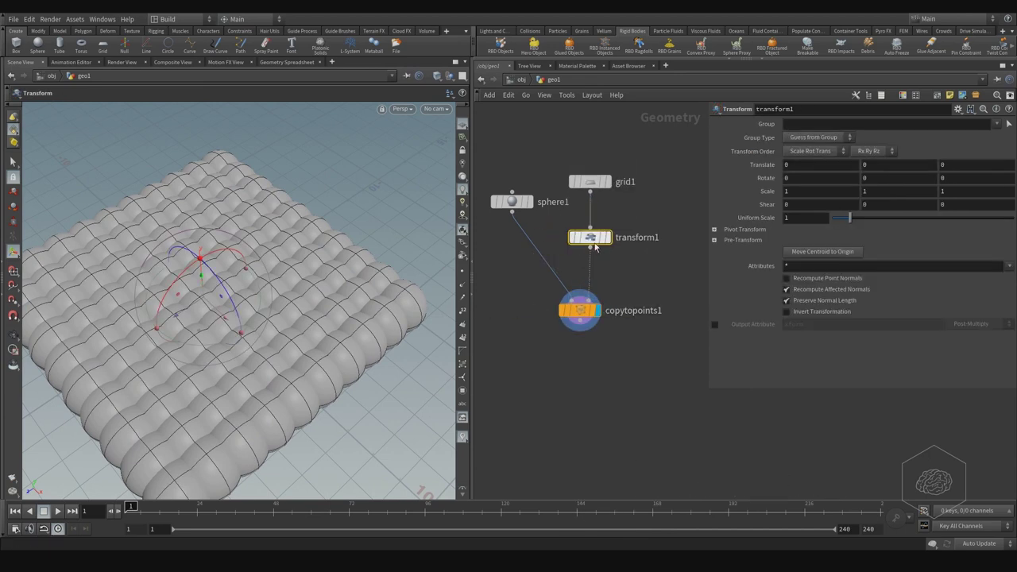
{"action": "left_click", "coordinate": [880, 165]}
{"action": "type", "text": "3"}
{"action": "key", "text": "Return"}
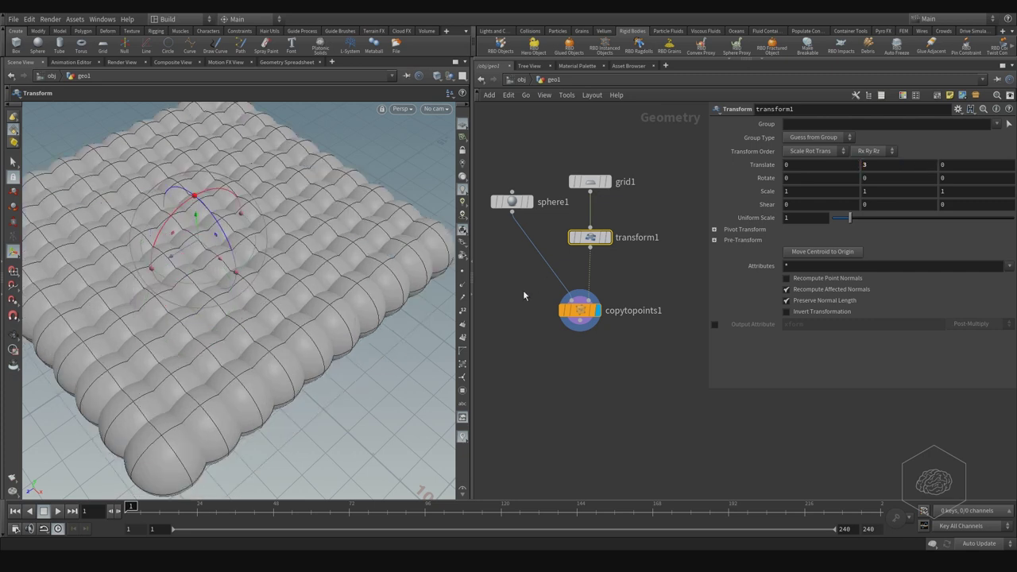
Step: Set sphere1's Uniform Scale to 0.35 and view the smaller spheres on copytopoints1
{"action": "left_click", "coordinate": [511, 202]}
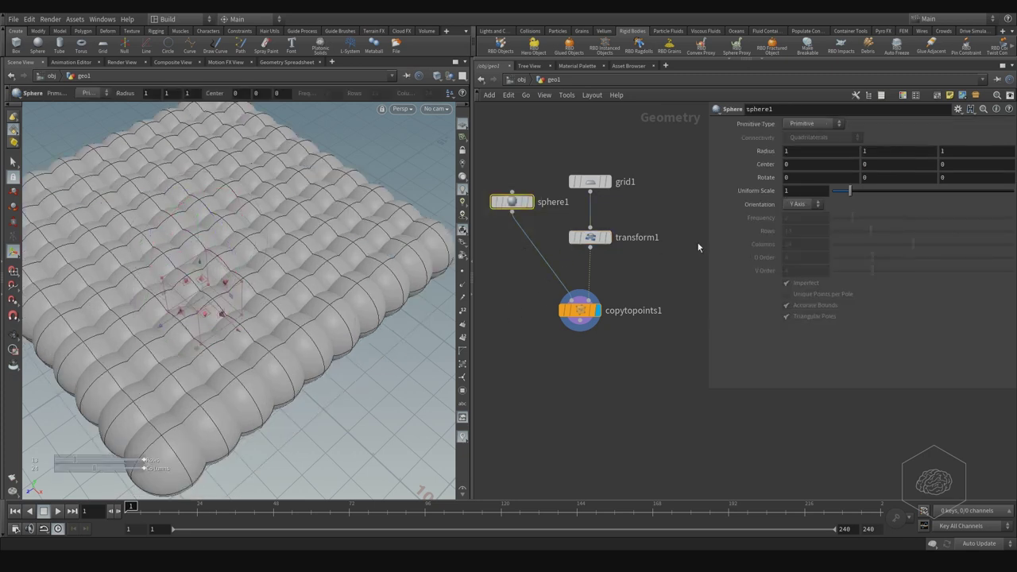
{"action": "left_click", "coordinate": [790, 191]}
{"action": "type", "text": ".5"}
{"action": "key", "text": "Return"}
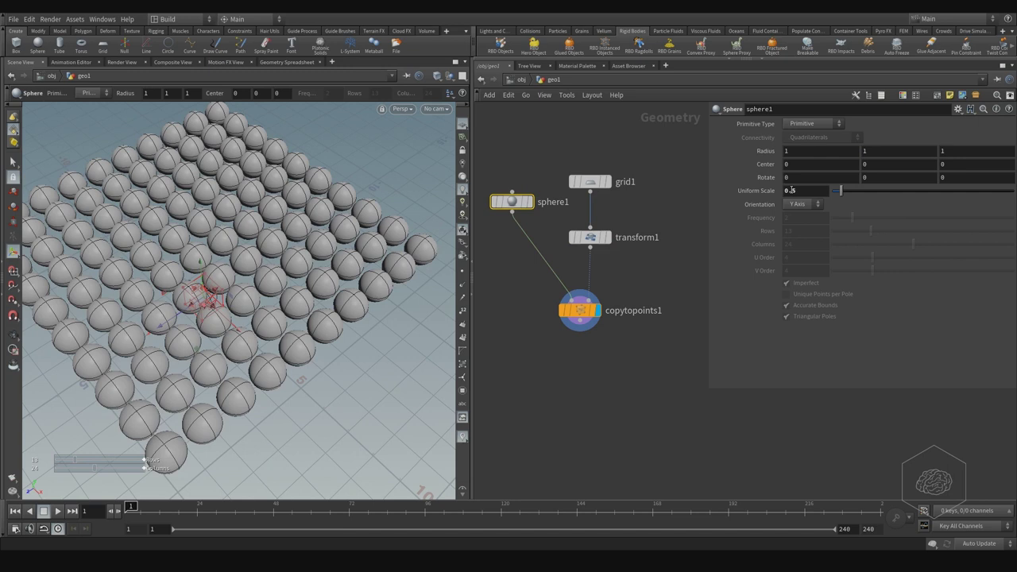
{"action": "left_click", "coordinate": [809, 191]}
{"action": "type", "text": "0.35"}
{"action": "key", "text": "Return"}
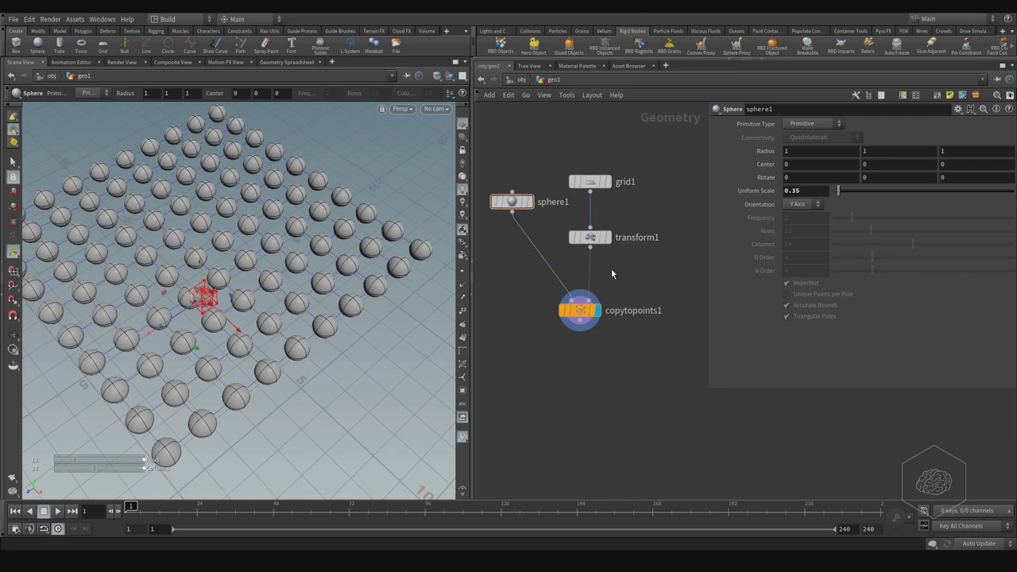
{"action": "left_click", "coordinate": [579, 310]}
{"action": "key", "text": "Escape"}
{"action": "mouse_move", "coordinate": [377, 347]}
{"action": "left_mouse_down"}
{"action": "mouse_move", "coordinate": [311, 276]}
{"action": "mouse_move", "coordinate": [358, 300]}
{"action": "mouse_move", "coordinate": [338, 284]}
{"action": "left_mouse_up"}
{"action": "key", "text": "Return"}
{"action": "key", "text": "Escape"}
Step: Add a Null below copytopoints1, wire it in, and rename it OUT_PackPrim
{"action": "key", "text": "Tab"}
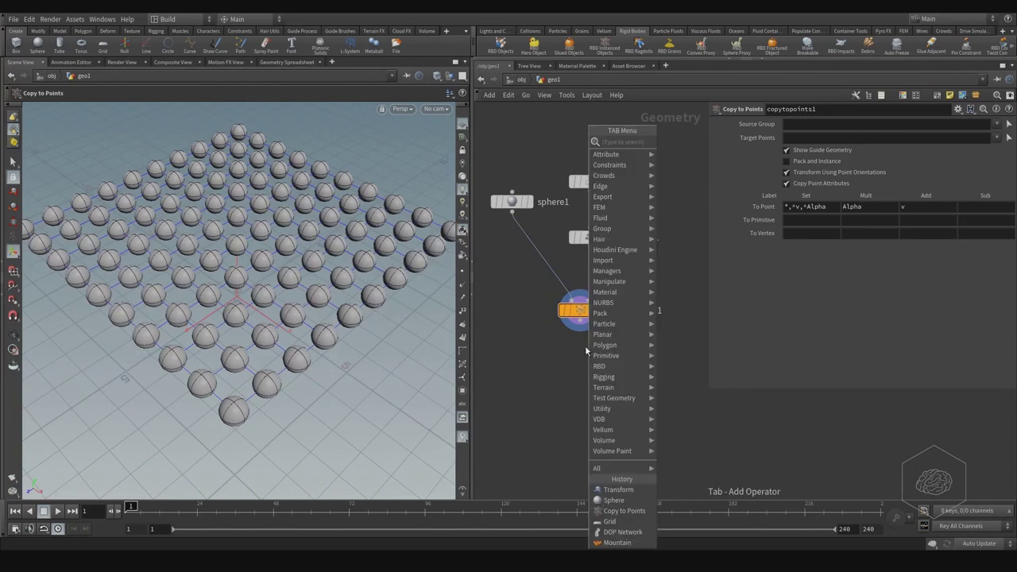
{"action": "key", "text": "Return"}
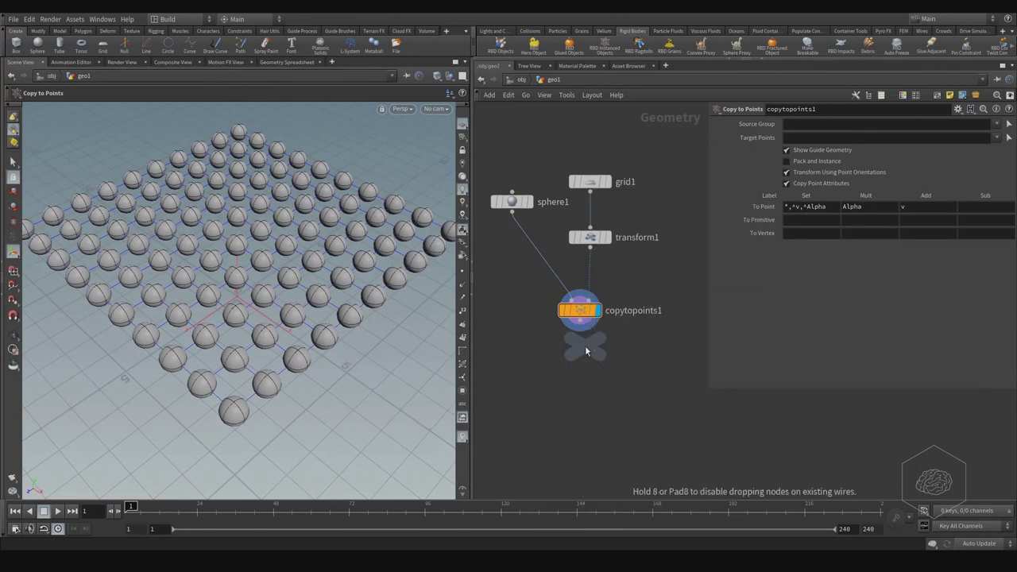
{"action": "left_click", "coordinate": [582, 383]}
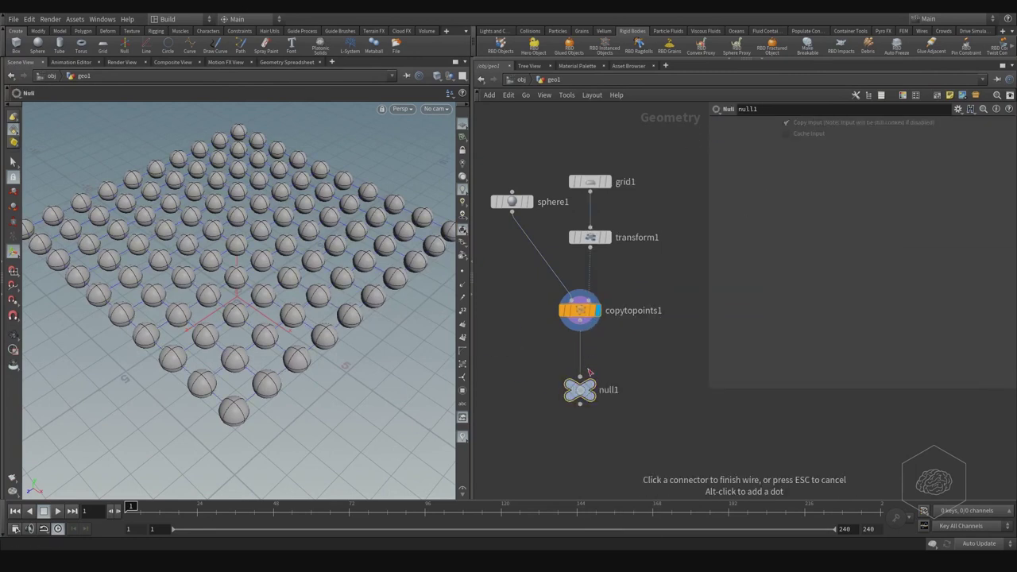
{"action": "left_click_drag", "start_coordinate": [579, 377], "coordinate": [600, 323]}
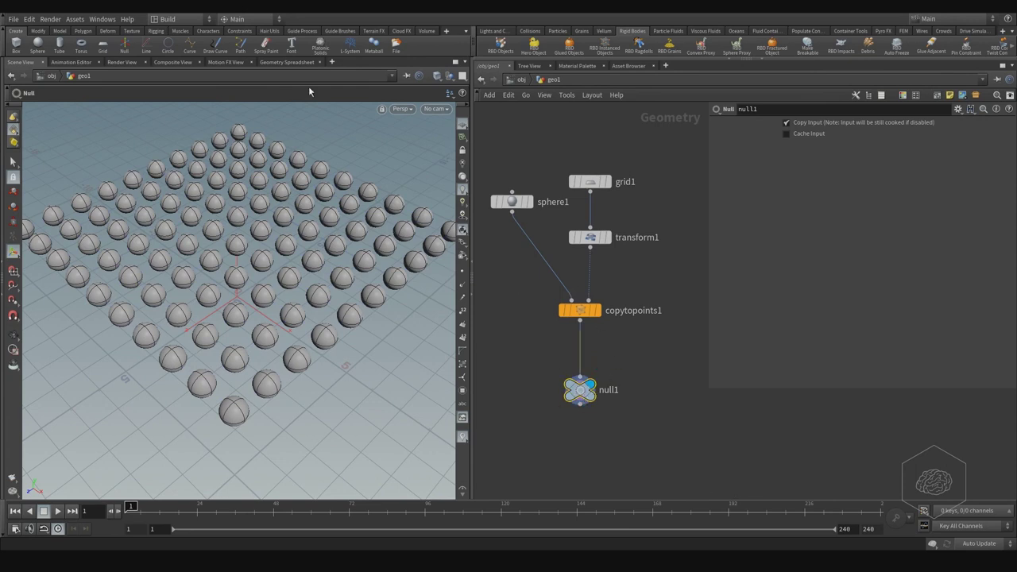
{"action": "mouse_move", "coordinate": [579, 389]}
{"action": "double_click", "coordinate": [606, 390]}
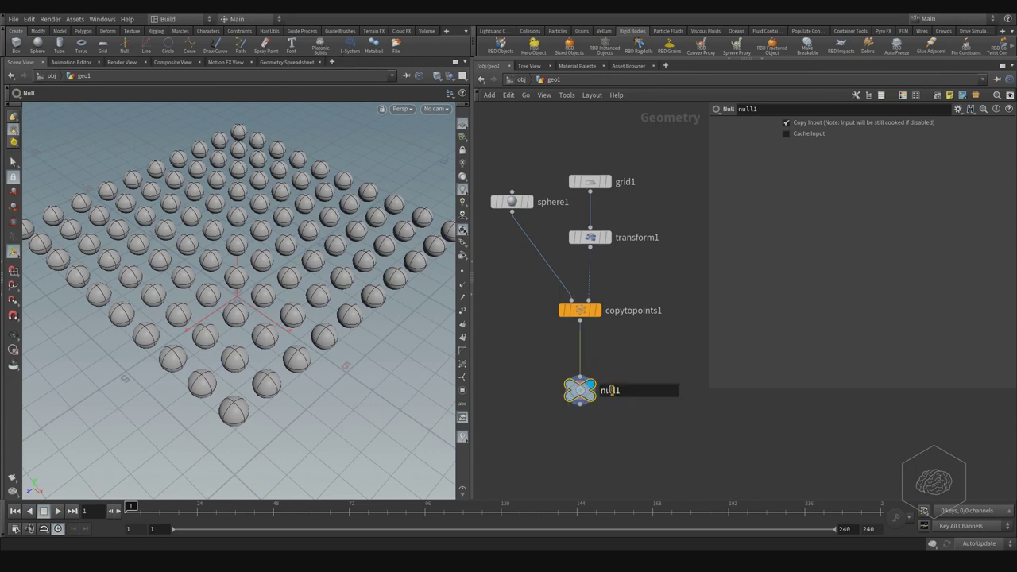
{"action": "type", "text": "OUT"}
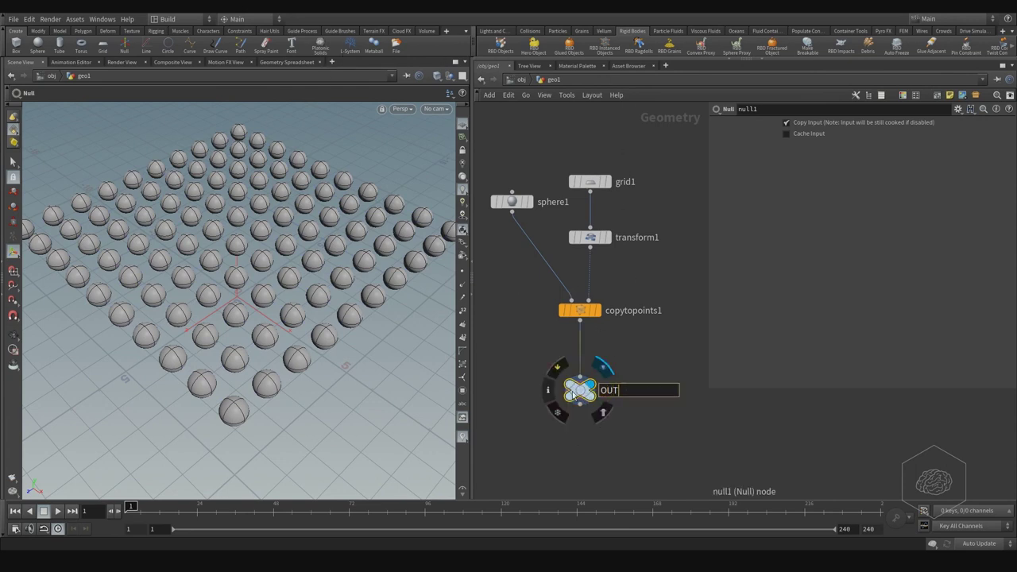
{"action": "type", "text": "_PackPr"}
{"action": "type", "text": "im"}
{"action": "key", "text": "Return"}
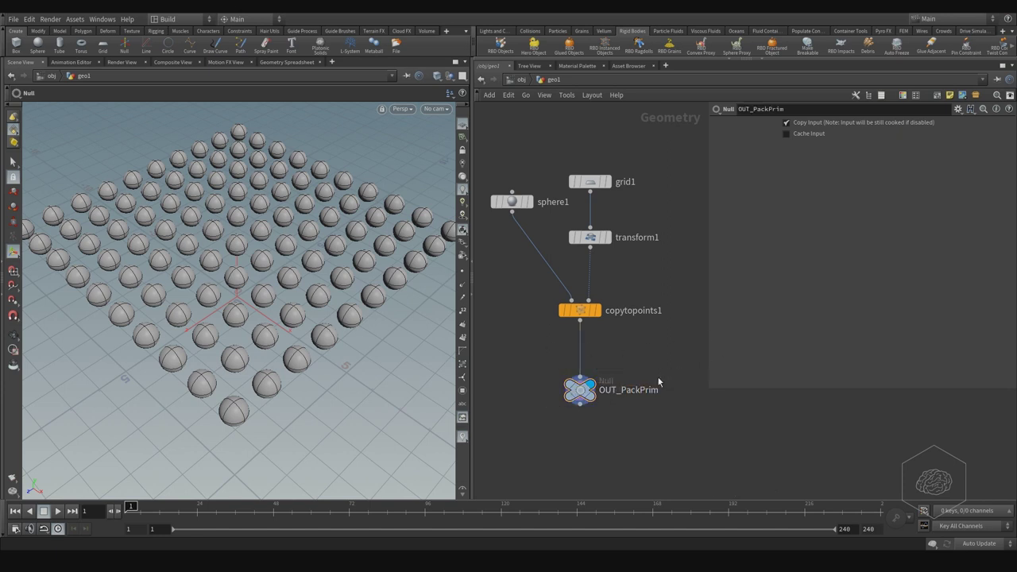
Step: Pan the network left to make room for the next node
{"action": "key", "text": "Tab"}
{"action": "key", "text": "Escape"}
{"action": "middle_click_drag", "start_coordinate": [670, 329], "coordinate": [594, 324]}
{"action": "key", "text": "Tab"}
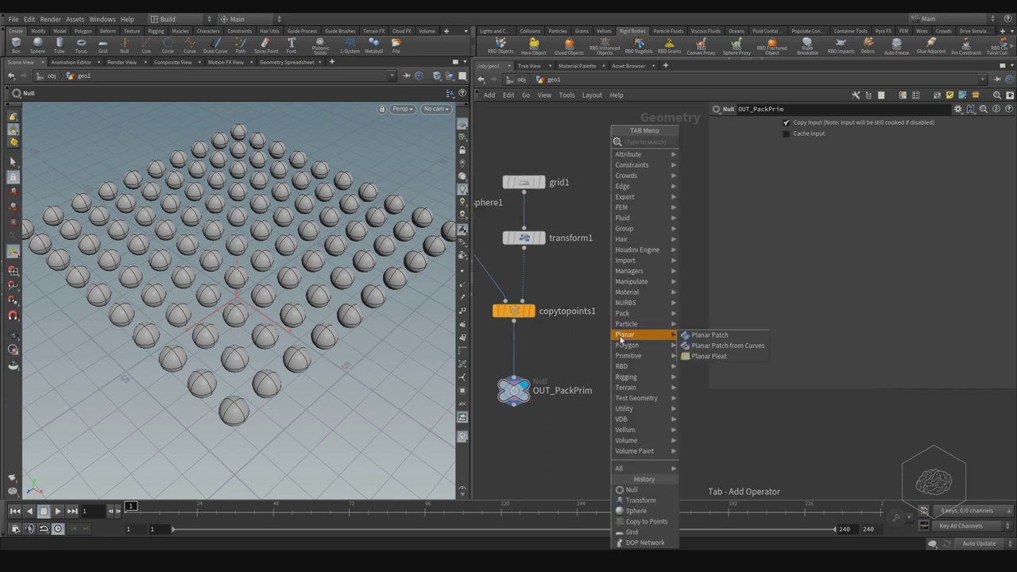
Step: Place a DOP Network, dopnet1, below OUT_PackPrim and dive inside it
{"action": "type", "text": "dop"}
{"action": "key", "text": "Down"}
{"action": "key", "text": "Down"}
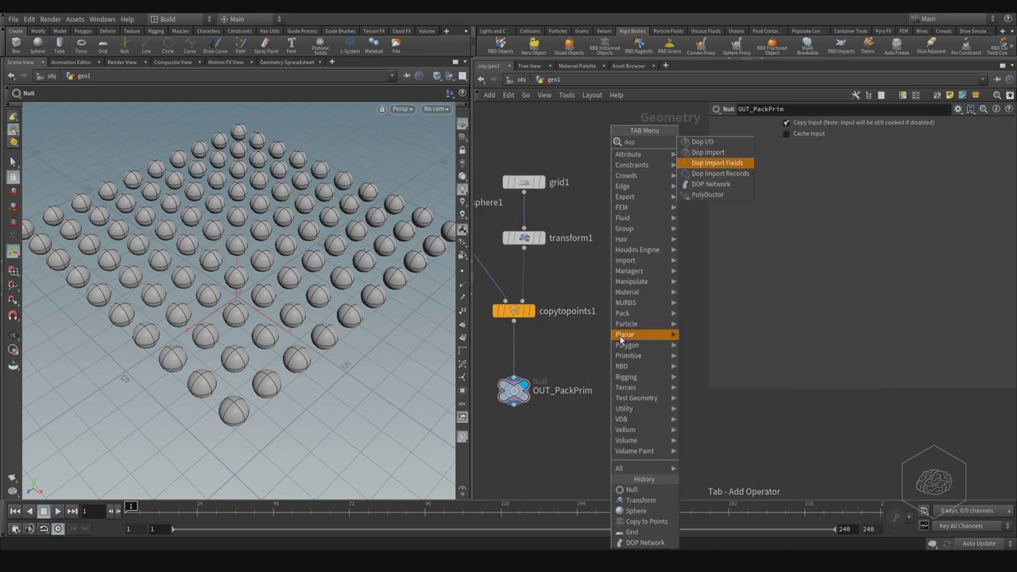
{"action": "key", "text": "Down"}
{"action": "key", "text": "Down"}
{"action": "key", "text": "Return"}
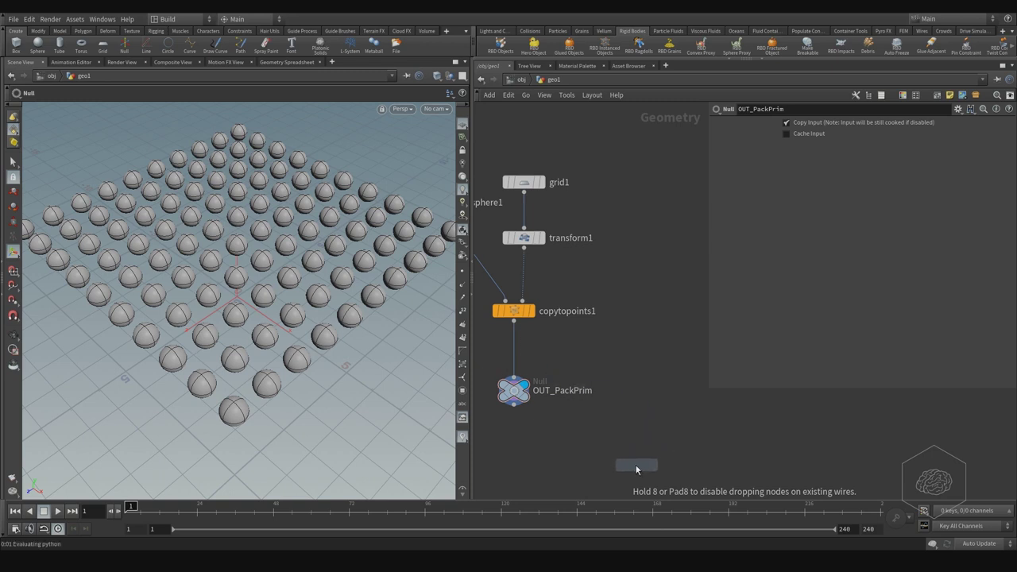
{"action": "left_click", "coordinate": [623, 464]}
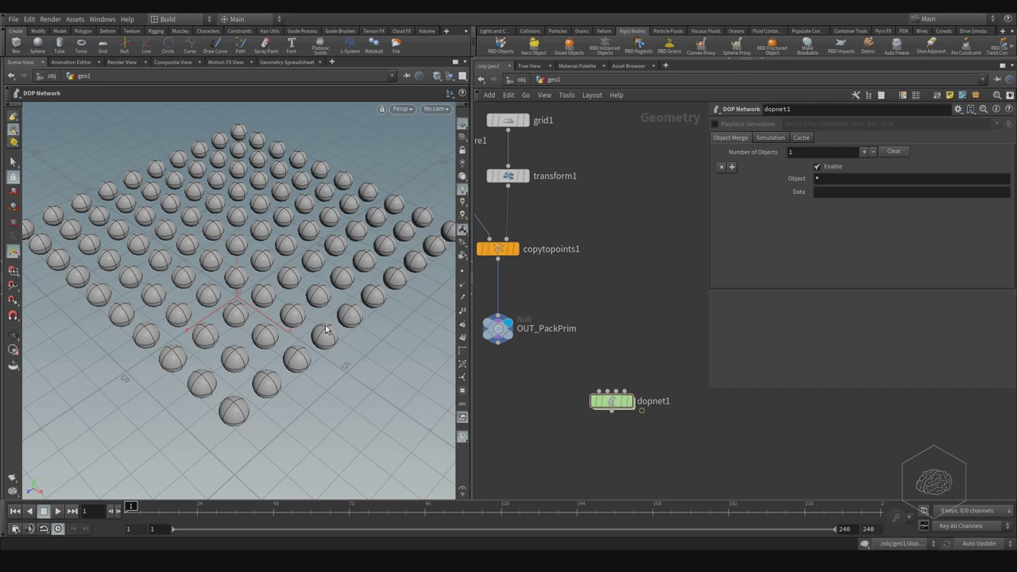
{"action": "key", "text": "Escape"}
{"action": "mouse_move", "coordinate": [262, 337]}
{"action": "left_mouse_down"}
{"action": "mouse_move", "coordinate": [260, 315]}
{"action": "mouse_move", "coordinate": [297, 275]}
{"action": "mouse_move", "coordinate": [379, 243]}
{"action": "mouse_move", "coordinate": [280, 264]}
{"action": "mouse_move", "coordinate": [246, 282]}
{"action": "left_mouse_up"}
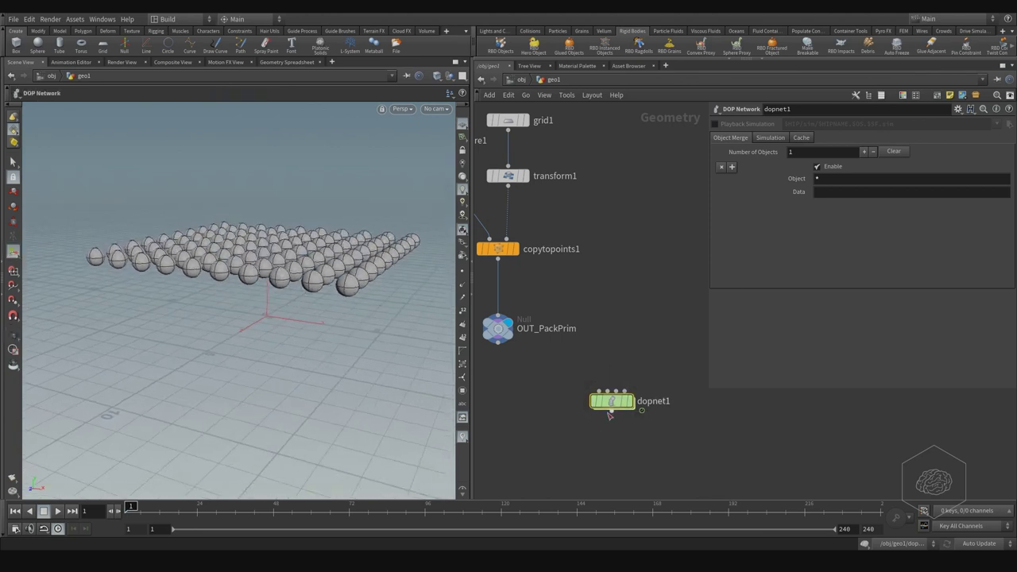
{"action": "double_click", "coordinate": [615, 402]}
{"action": "key", "text": "Tab"}
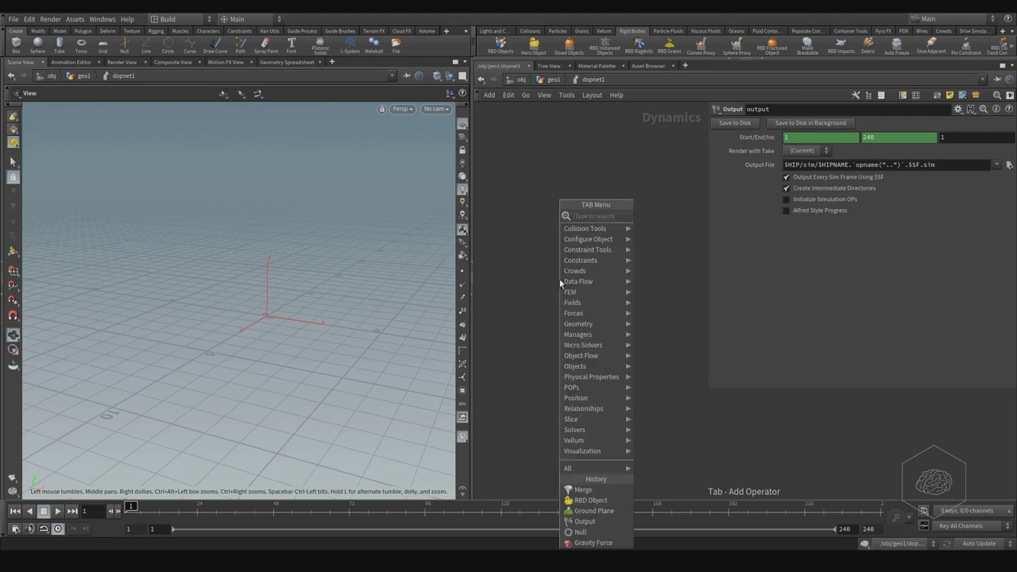
Step: Add an RBD Object and wire it into a new Bullet RBD solver below it
{"action": "type", "text": "rd"}
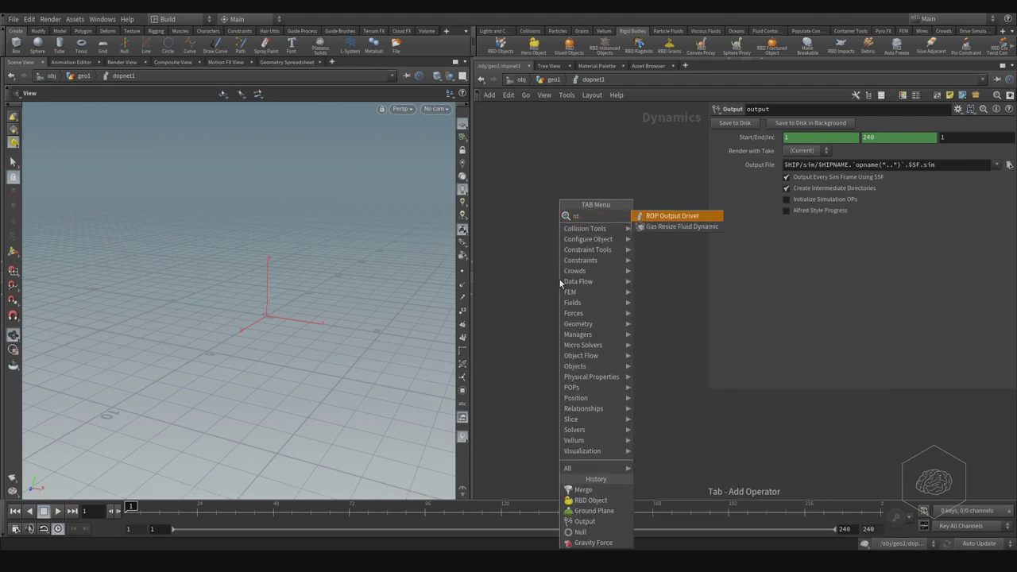
{"action": "key", "text": "BackSpace"}
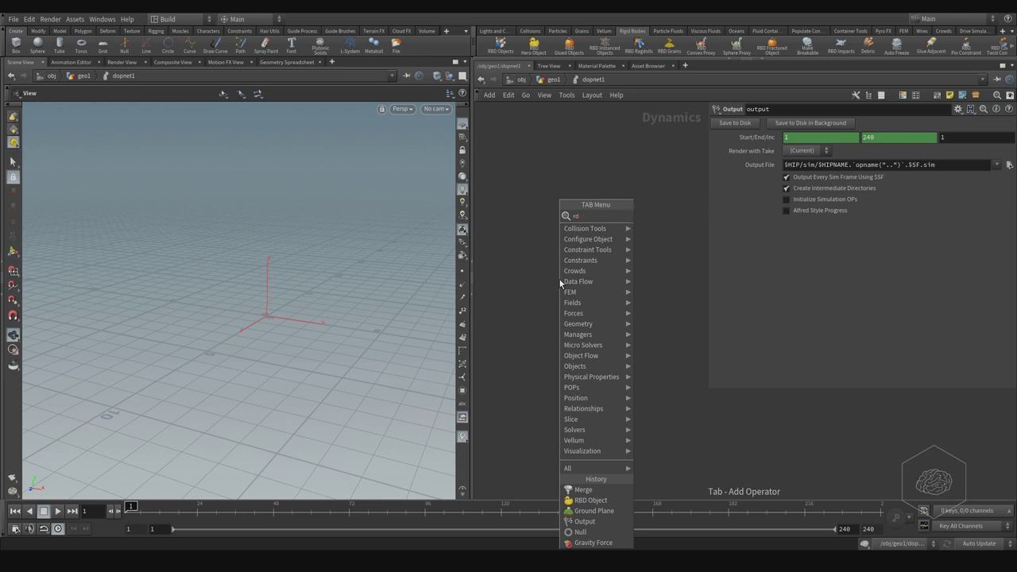
{"action": "type", "text": "bd"}
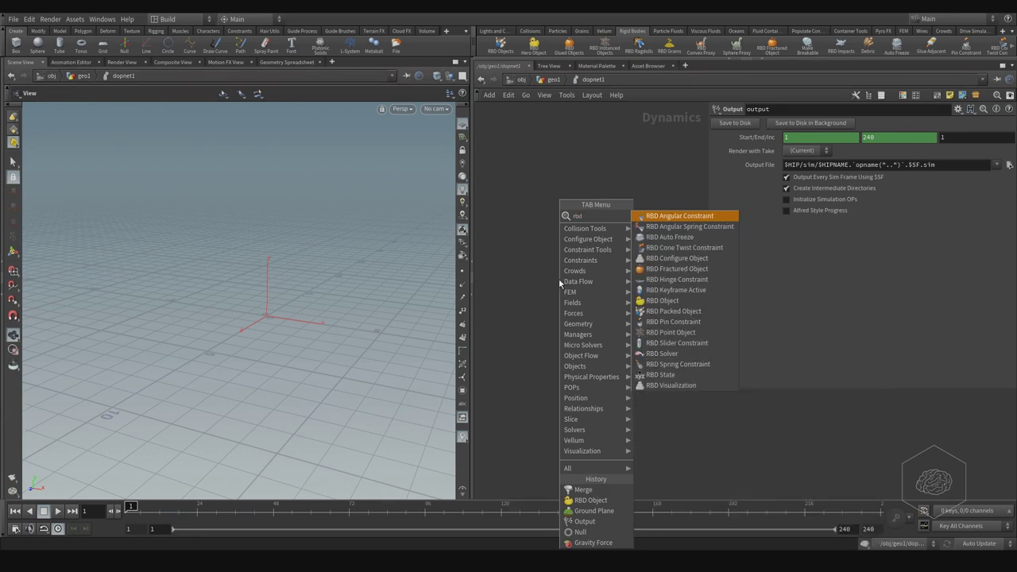
{"action": "type", "text": " ob"}
{"action": "key", "text": "Return"}
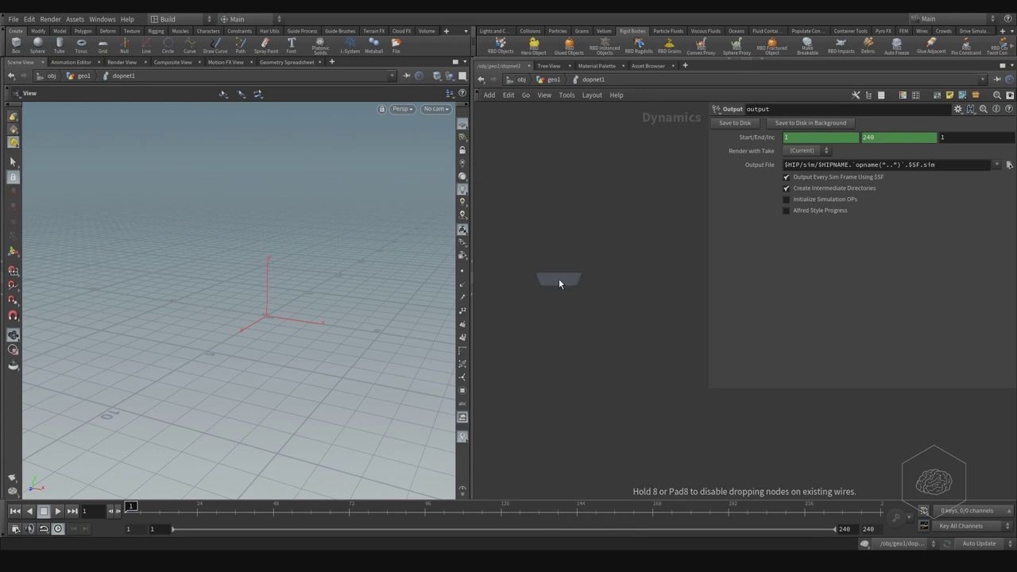
{"action": "left_click", "coordinate": [549, 256]}
{"action": "key", "text": "Tab"}
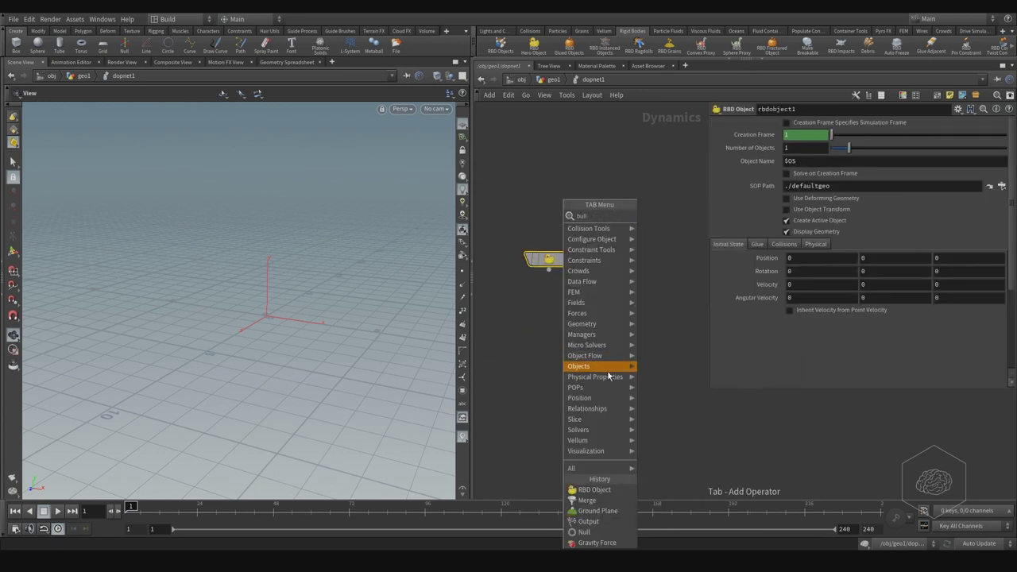
{"action": "key", "text": "Escape"}
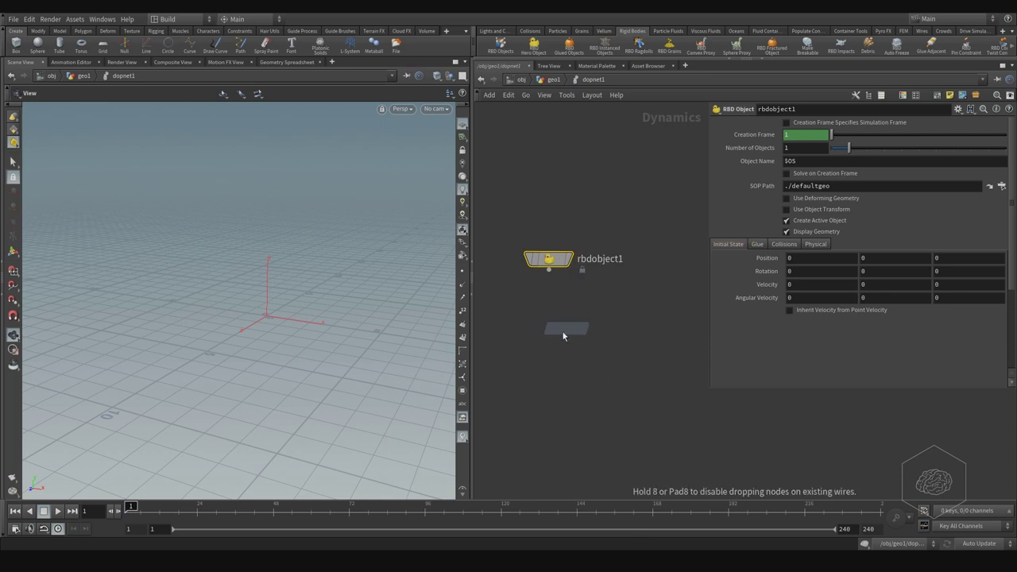
{"action": "left_click", "coordinate": [554, 343]}
{"action": "left_click_drag", "start_coordinate": [552, 273], "coordinate": [554, 333]}
Step: Add a Gravity Force below the Bullet solver and wire the solver into it
{"action": "key", "text": "Tab"}
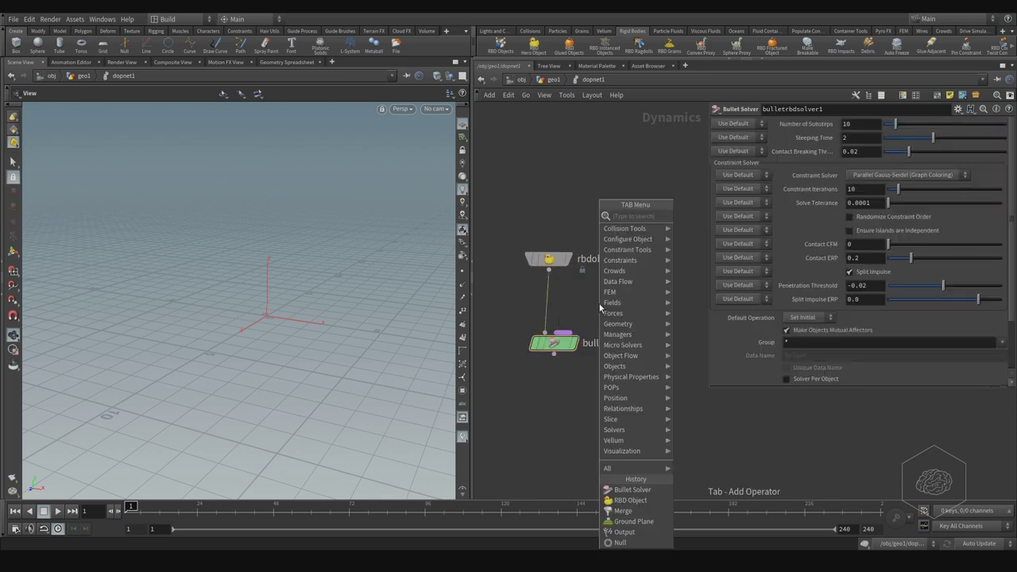
{"action": "type", "text": "gravity"}
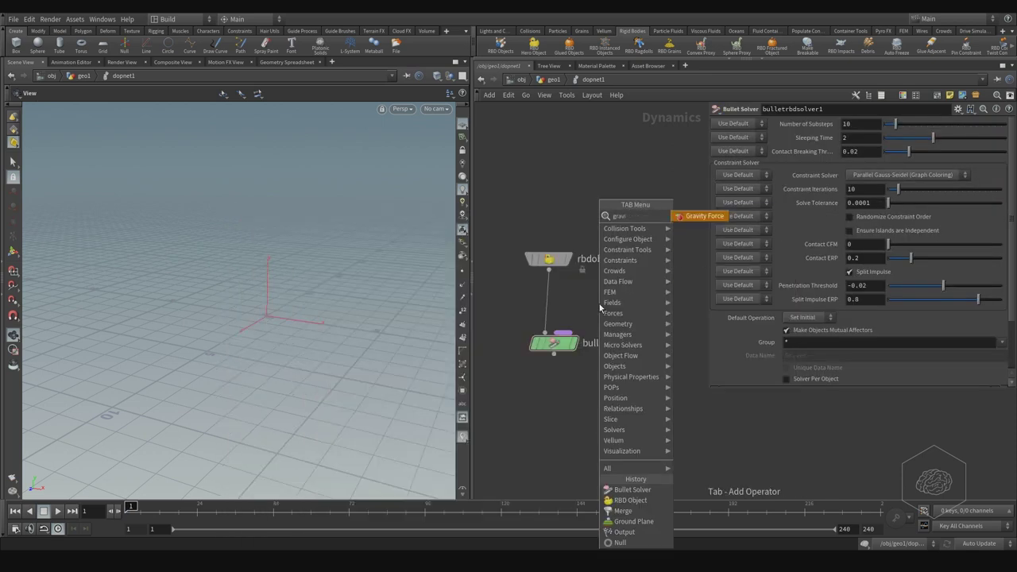
{"action": "key", "text": "Return"}
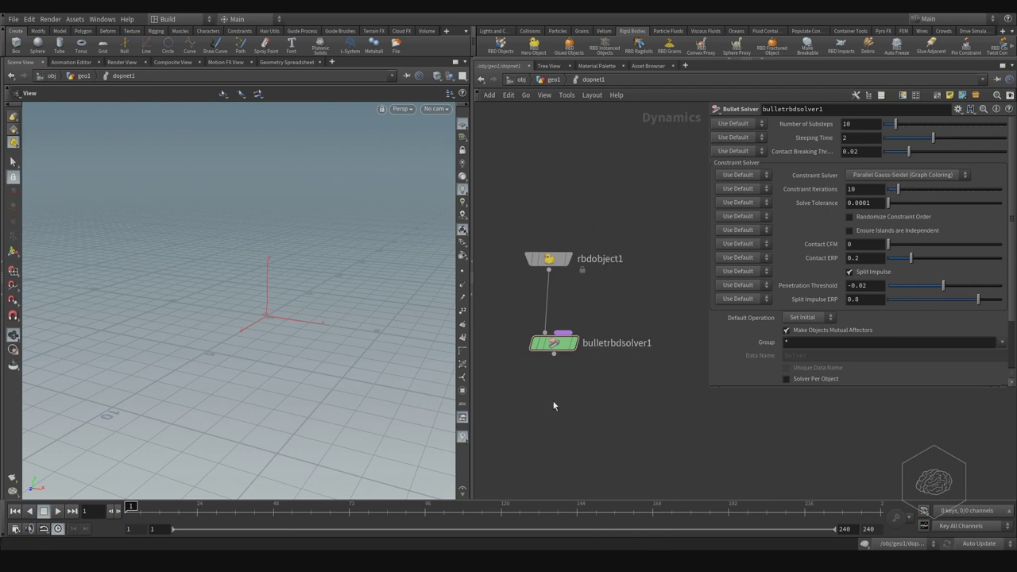
{"action": "left_click", "coordinate": [553, 401]}
{"action": "left_click_drag", "start_coordinate": [555, 360], "coordinate": [553, 392]}
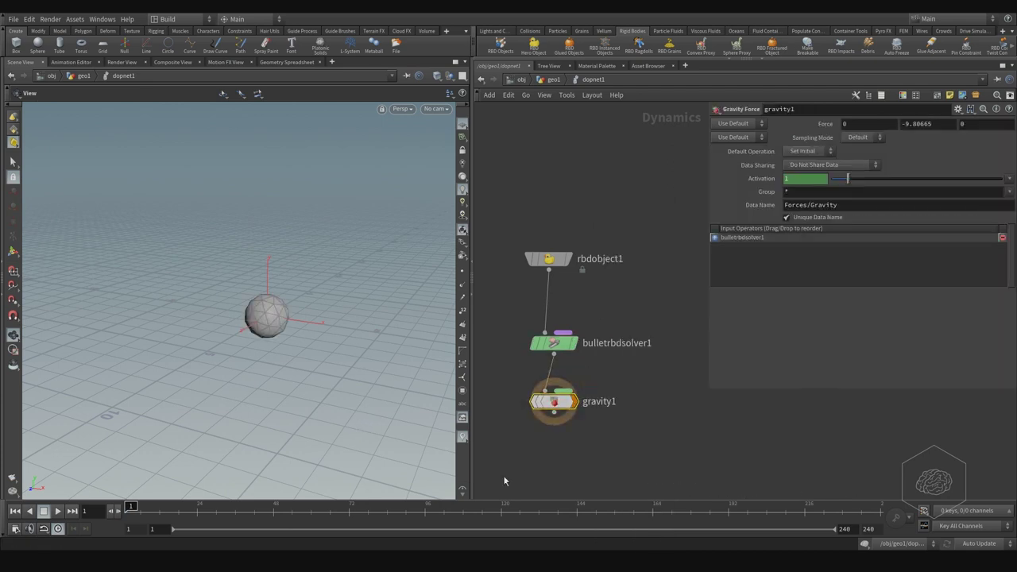
{"action": "key", "text": "Up"}
{"action": "key", "text": "Up"}
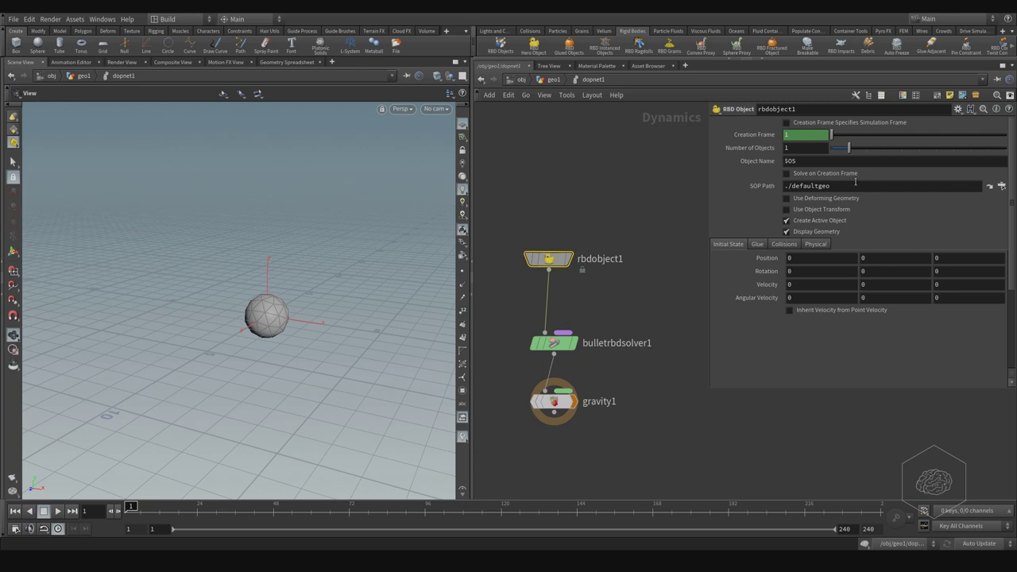
Step: Point rbdobject1's SOP Path to ../../OUT_PackPrim
{"action": "left_click", "coordinate": [1002, 185]}
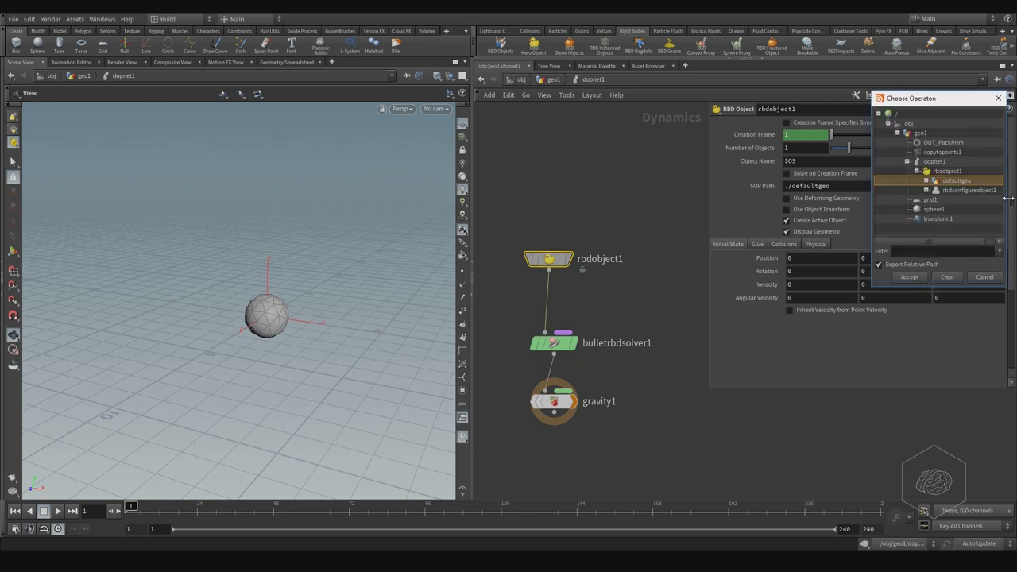
{"action": "left_click", "coordinate": [942, 143]}
{"action": "left_click", "coordinate": [910, 277]}
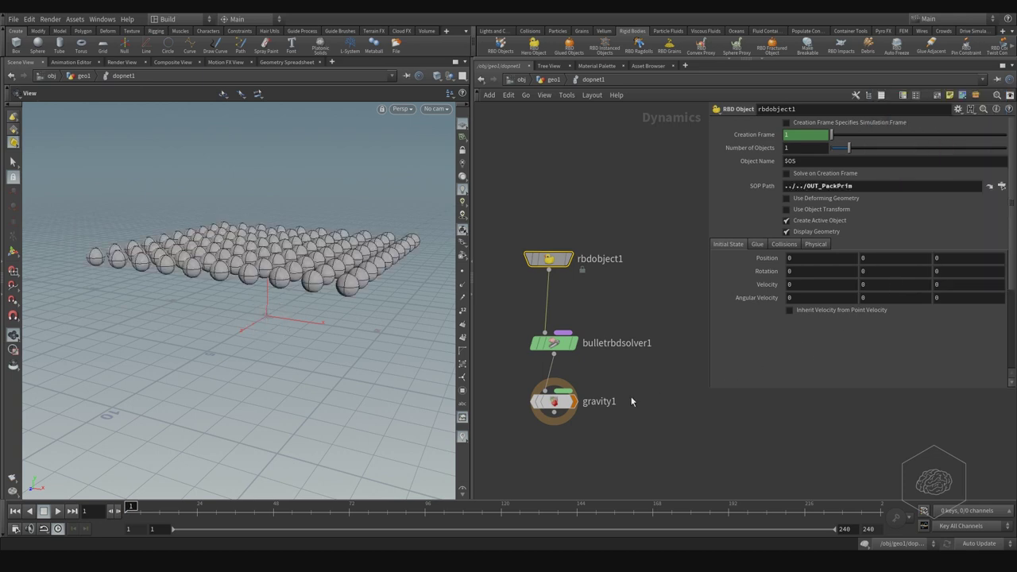
{"action": "left_click", "coordinate": [668, 255]}
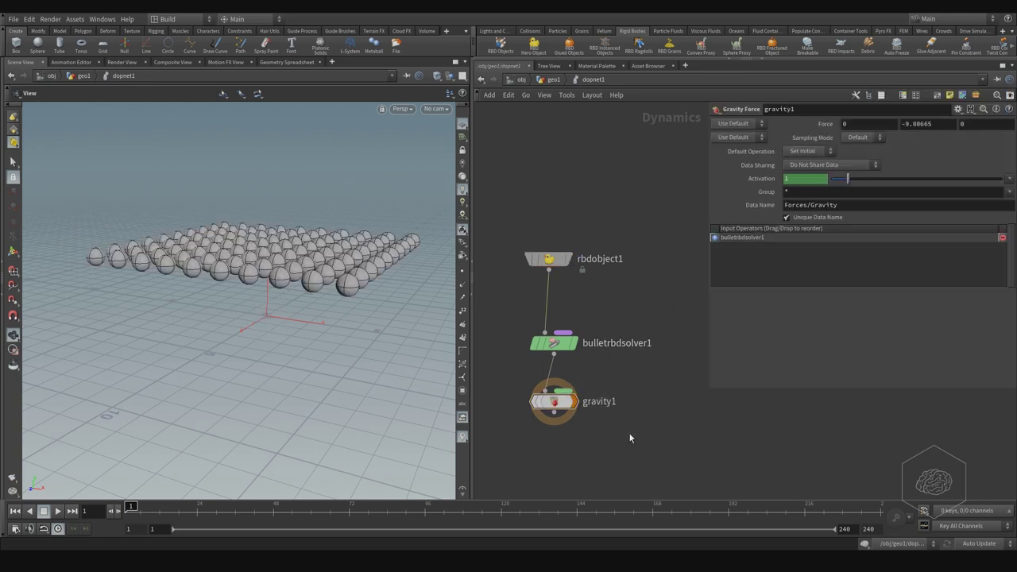
{"action": "key", "text": "Tab"}
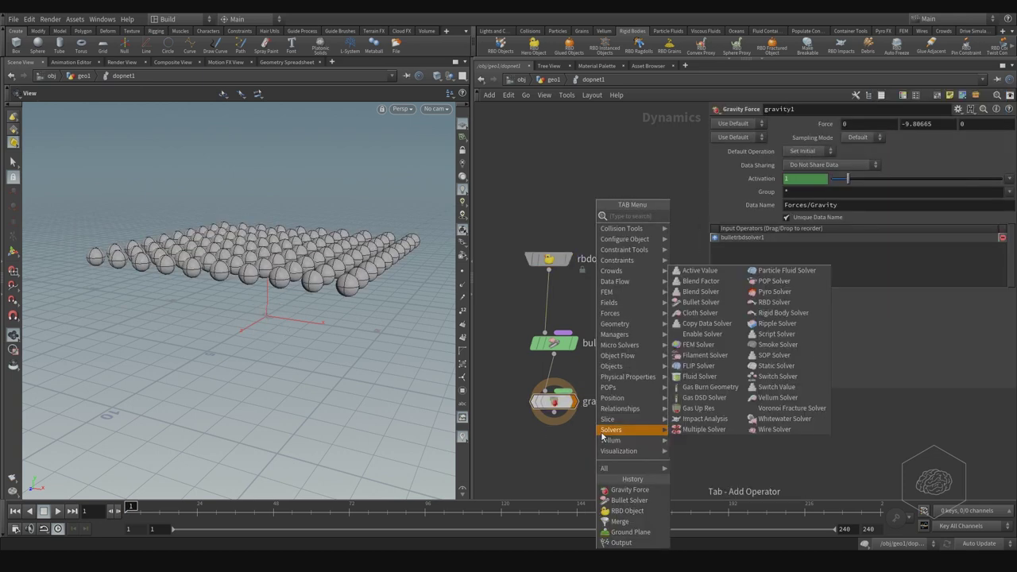
Step: Add merge1 below gravity1 and delete a stray gasupres1 node added by mistake
{"action": "type", "text": "merge"}
{"action": "key", "text": "Return"}
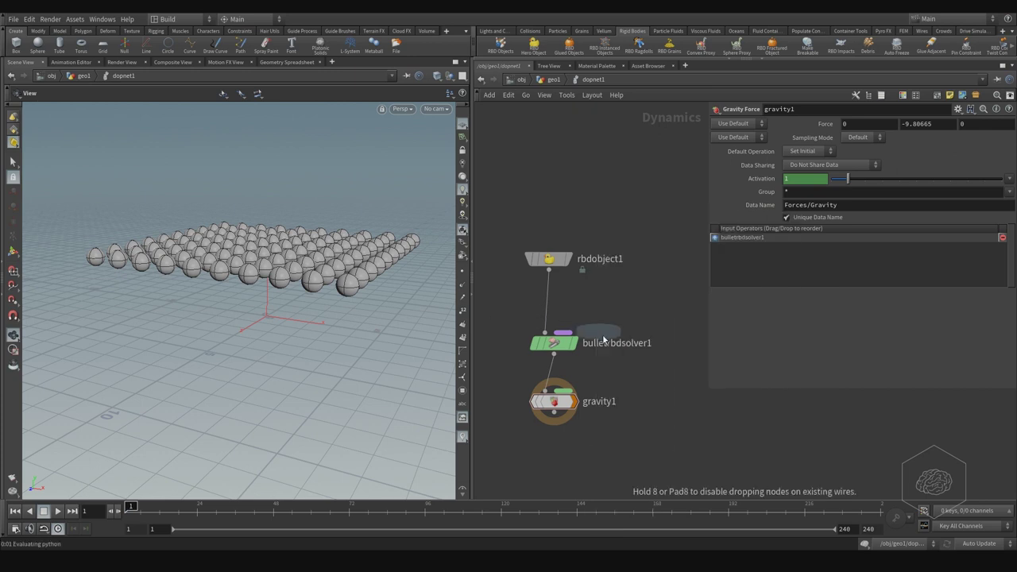
{"action": "left_click", "coordinate": [559, 435]}
{"action": "key", "text": "Tab"}
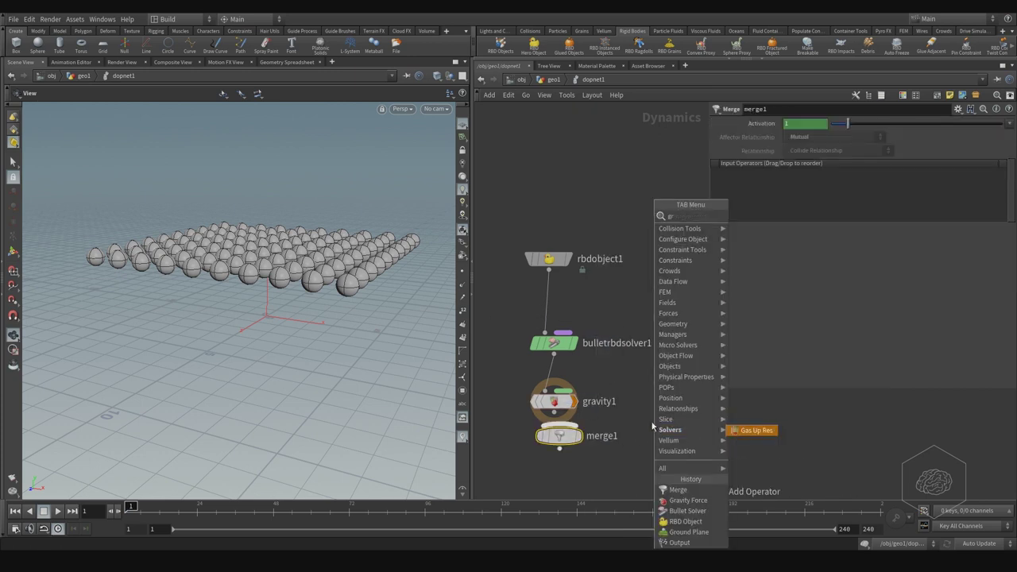
{"action": "type", "text": "output"}
{"action": "key", "text": "Return"}
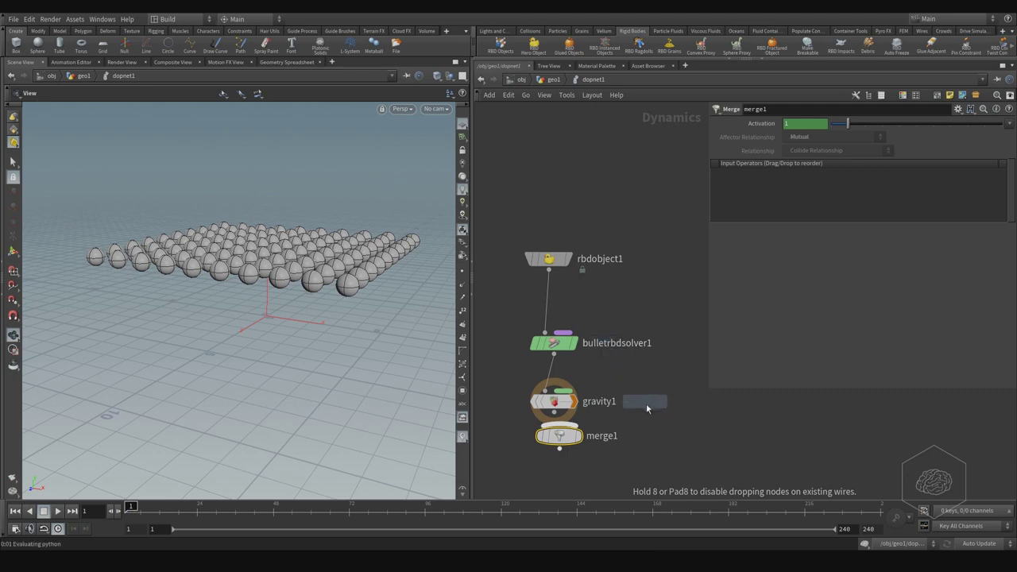
{"action": "left_click", "coordinate": [665, 422]}
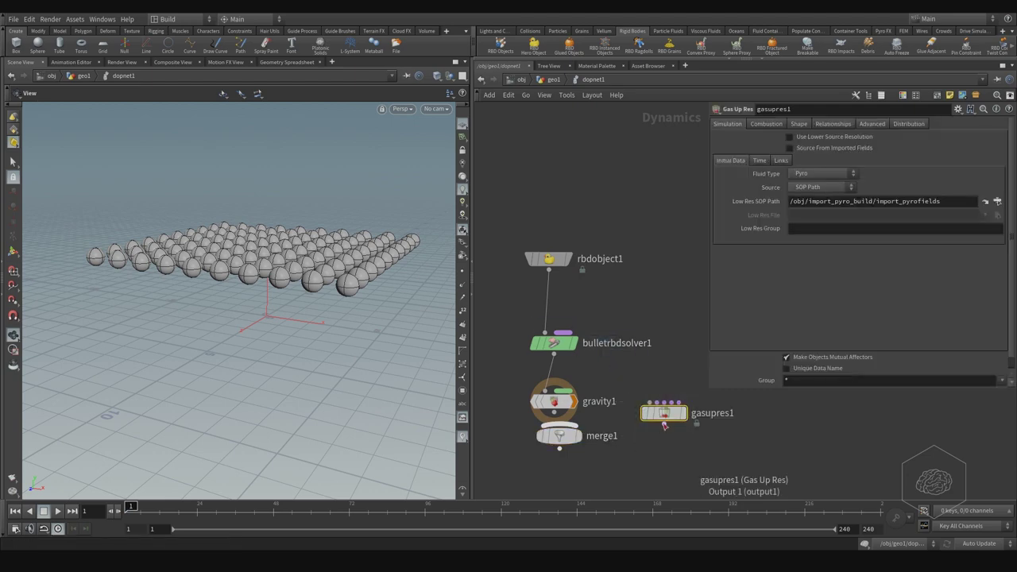
{"action": "key", "text": "Delete"}
Step: Add groundplane1 beside gravity1 and wire both into merge1
{"action": "key", "text": "Tab"}
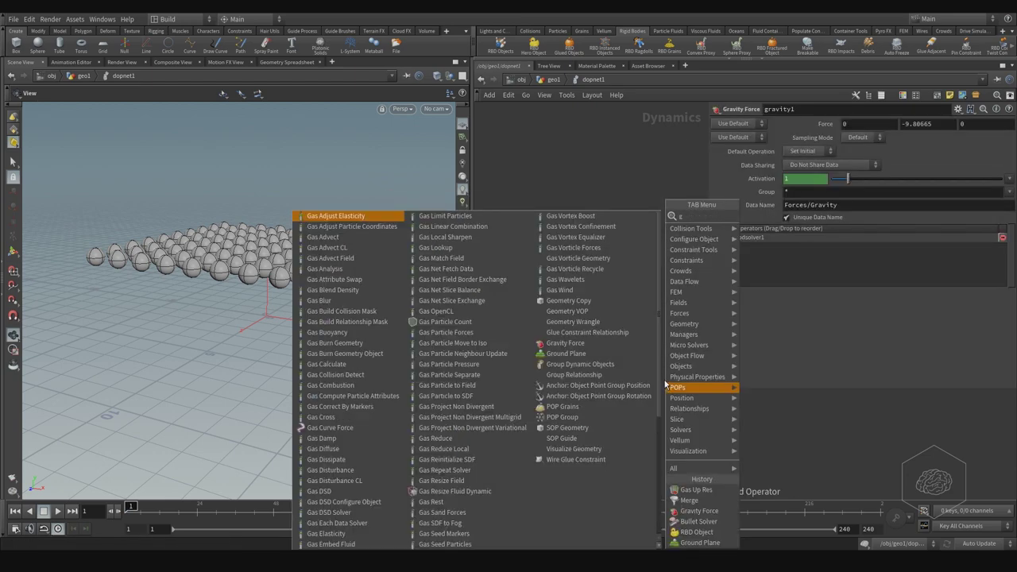
{"action": "type", "text": "ground"}
{"action": "key", "text": "Return"}
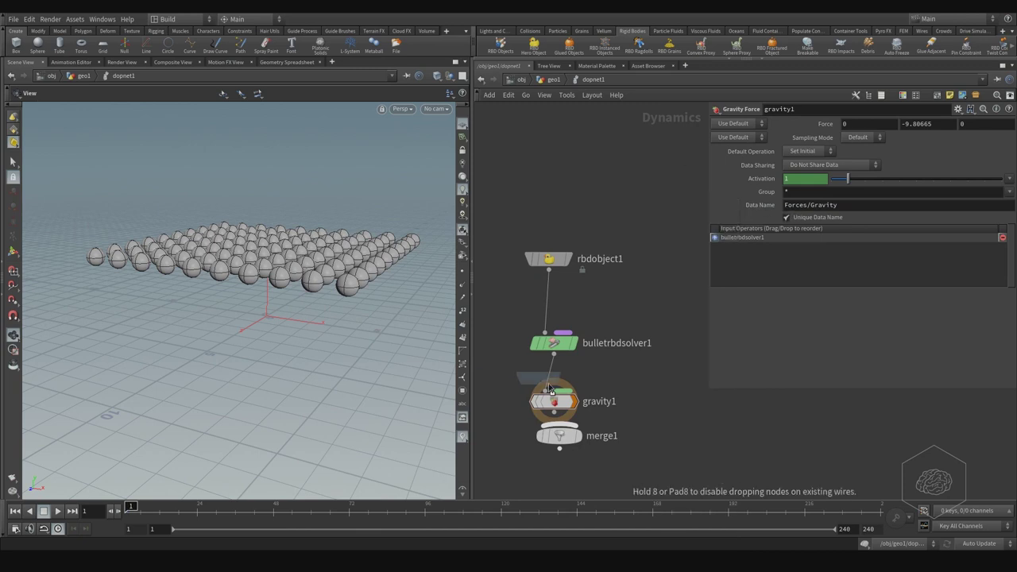
{"action": "left_click", "coordinate": [646, 392]}
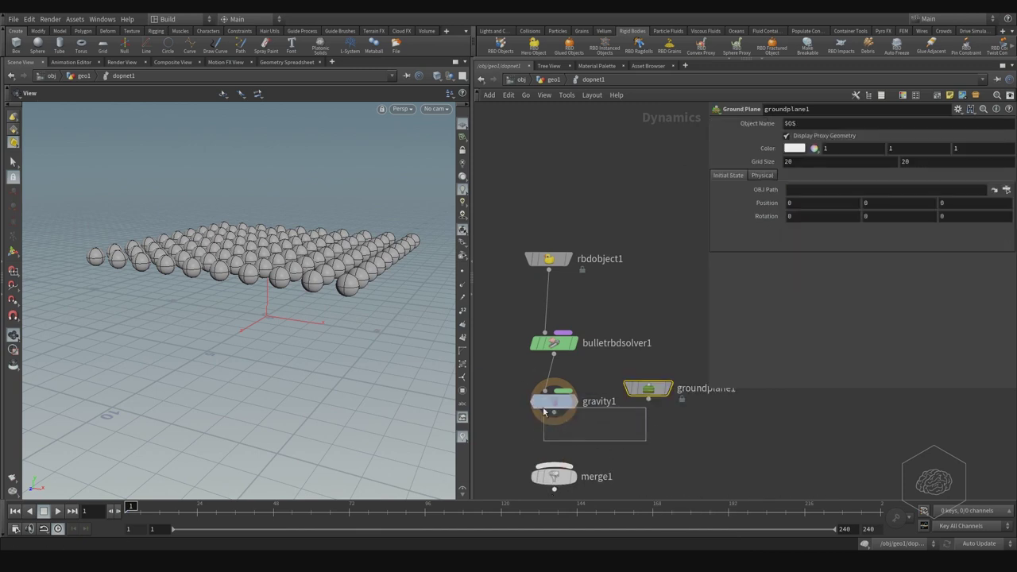
{"action": "left_click", "coordinate": [553, 401], "text": "shift"}
{"action": "left_click_drag", "start_coordinate": [559, 413], "coordinate": [556, 475]}
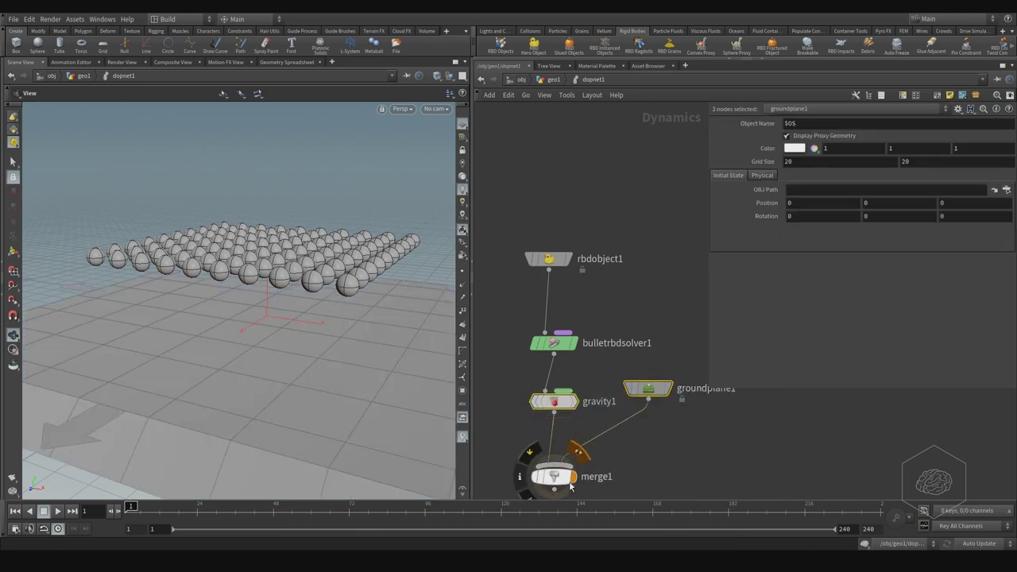
{"action": "left_click", "coordinate": [565, 478]}
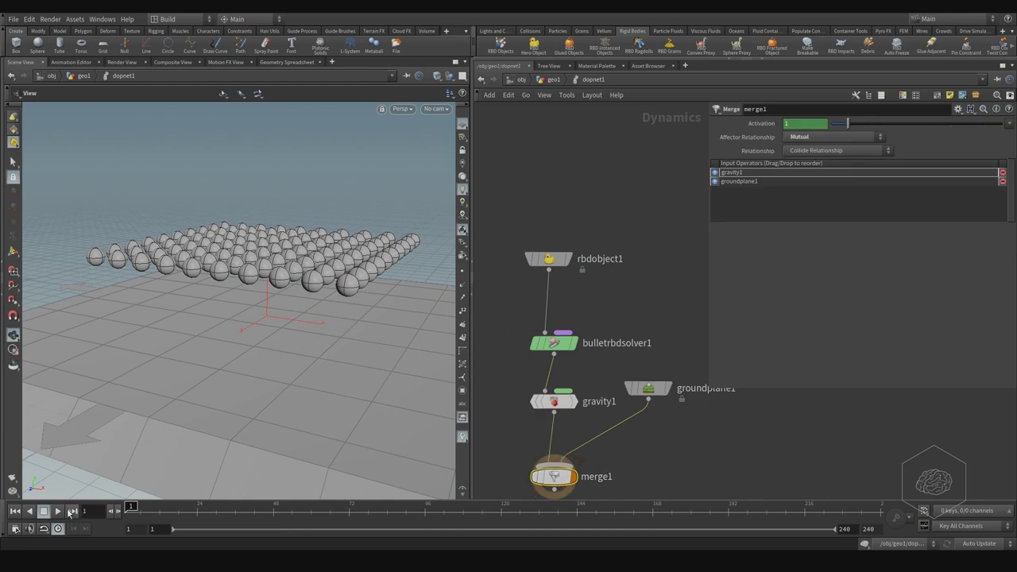
Step: Play and stop the simulation, then scrub to frames 29 and 16 to inspect the fall
{"action": "left_click", "coordinate": [58, 512]}
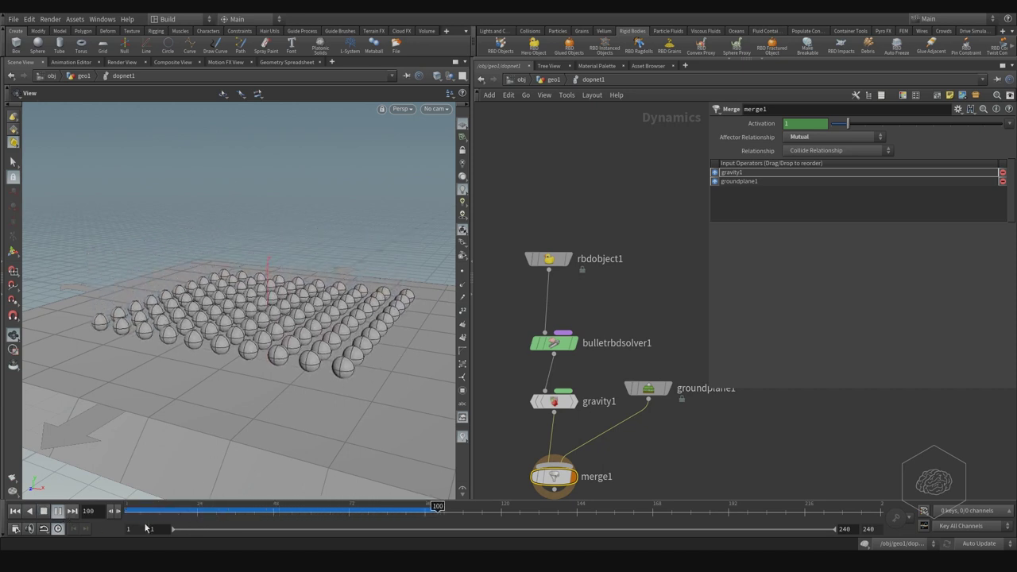
{"action": "left_click", "coordinate": [63, 512]}
{"action": "mouse_move", "coordinate": [199, 509]}
{"action": "left_mouse_down"}
{"action": "mouse_move", "coordinate": [156, 509]}
{"action": "mouse_move", "coordinate": [213, 508]}
{"action": "left_mouse_up"}
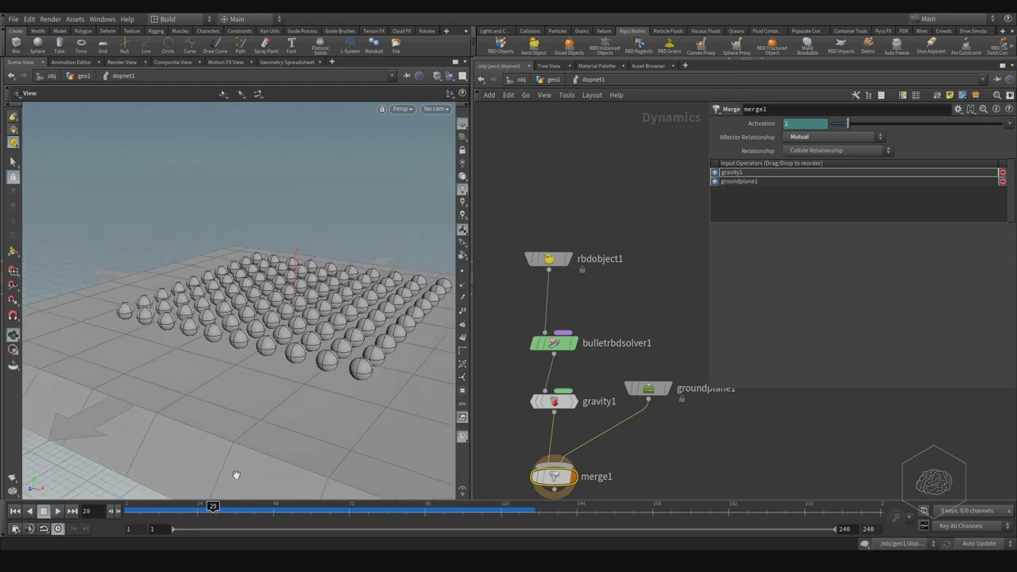
{"action": "mouse_move", "coordinate": [236, 474]}
{"action": "left_mouse_down", "text": "alt"}
{"action": "mouse_move", "coordinate": [264, 362]}
{"action": "mouse_move", "coordinate": [302, 352]}
{"action": "mouse_move", "coordinate": [292, 358]}
{"action": "left_mouse_up", "text": "alt"}
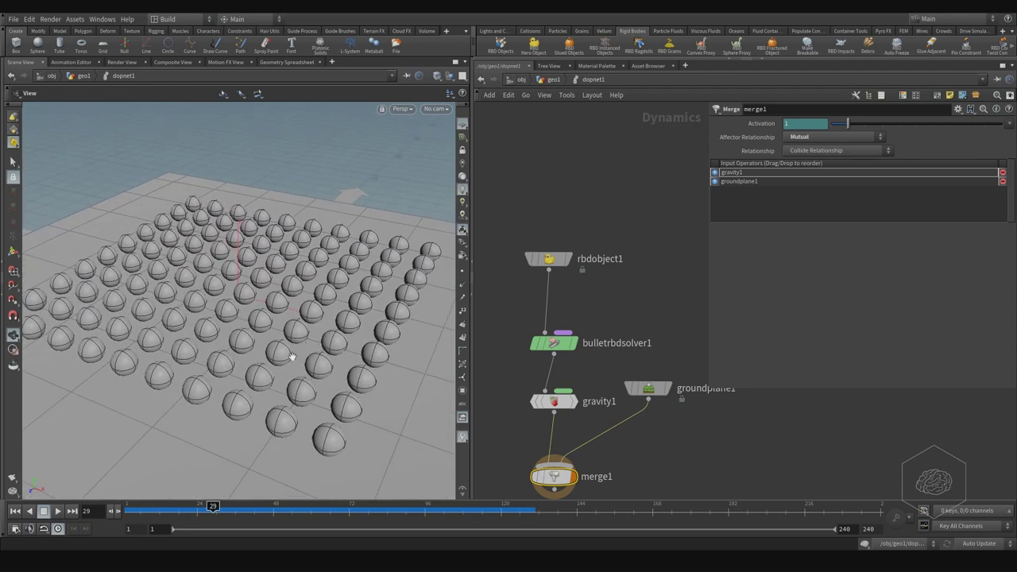
{"action": "left_click_drag", "start_coordinate": [180, 512], "coordinate": [118, 515]}
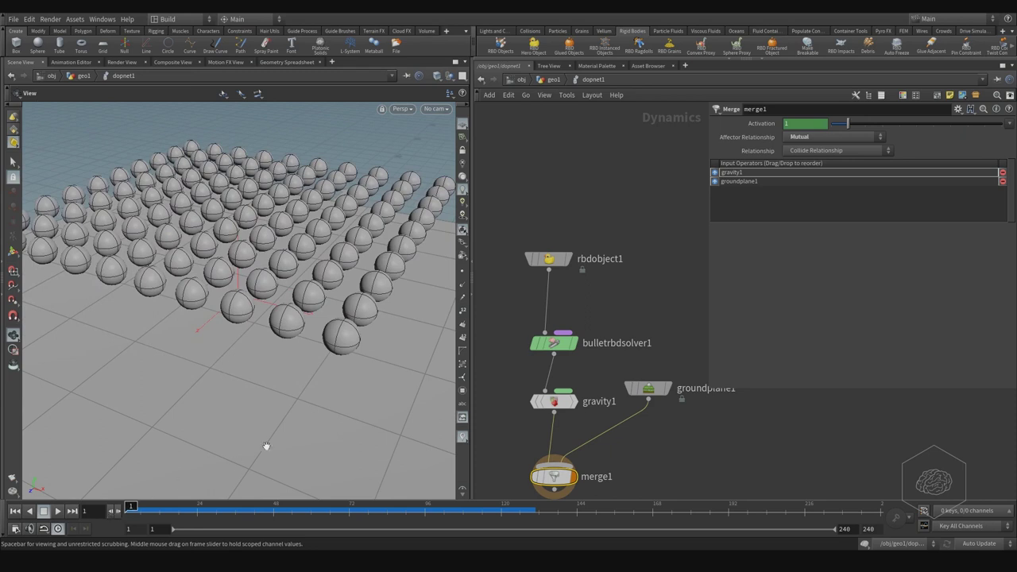
Step: Back in geo1, enable Pack and Instance on copytopoints1
{"action": "left_click", "coordinate": [553, 82]}
{"action": "middle_click_drag", "start_coordinate": [561, 251], "coordinate": [577, 235]}
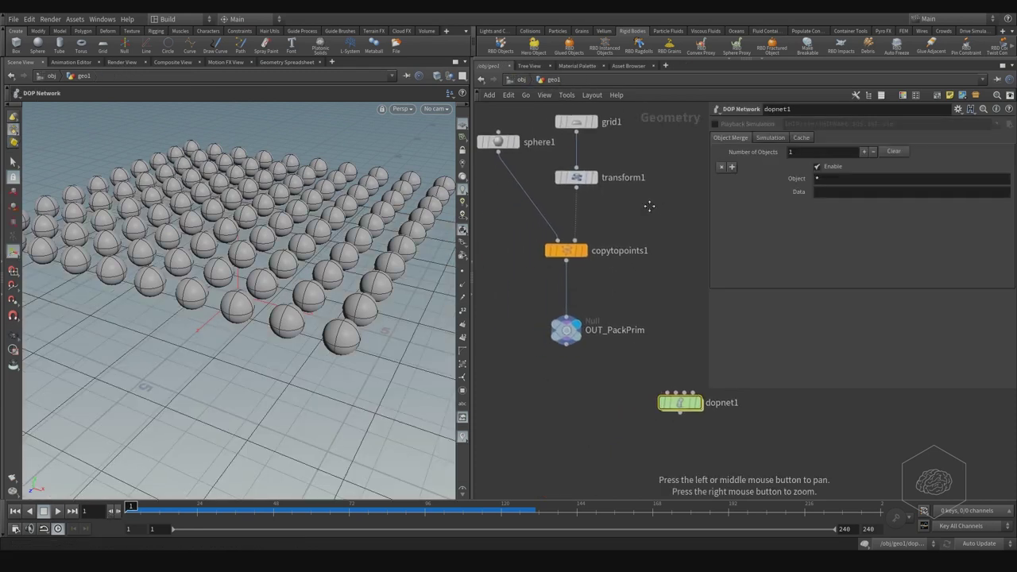
{"action": "left_click_drag", "start_coordinate": [635, 217], "coordinate": [515, 286]}
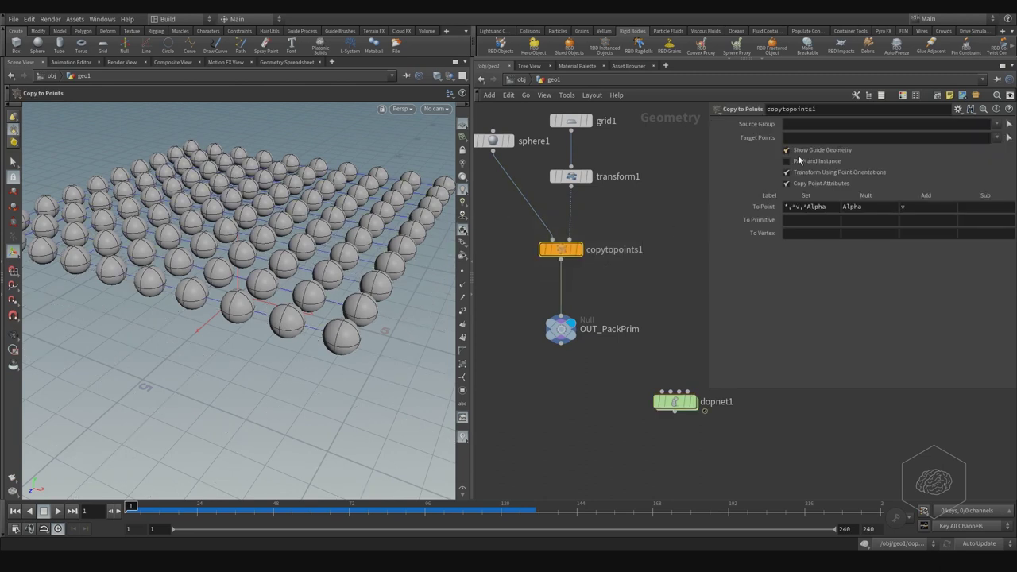
{"action": "left_click", "coordinate": [788, 161]}
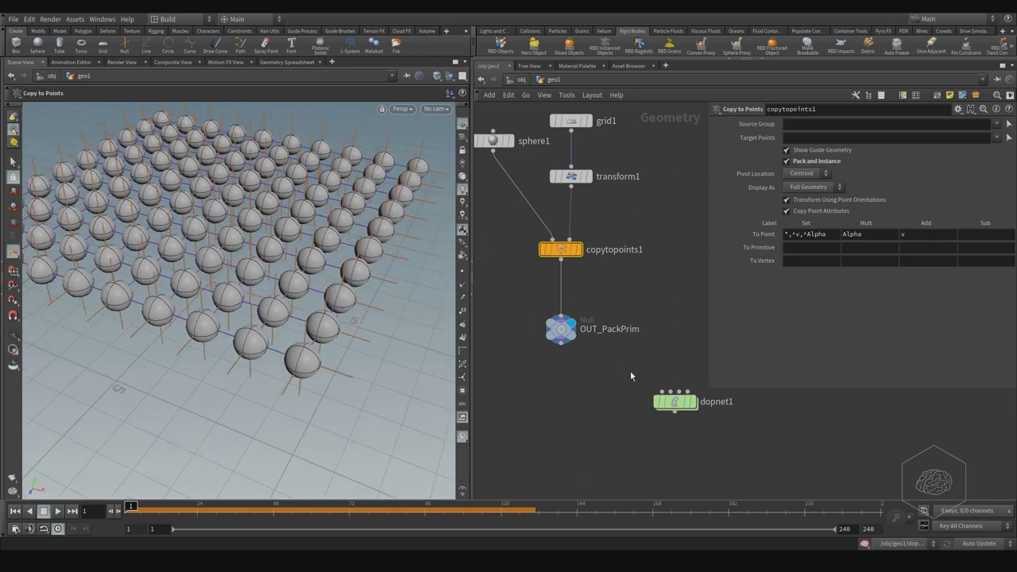
Step: Replay the simulation inside dopnet1, rewind to frame 1, and return to geo1
{"action": "left_click", "coordinate": [675, 403]}
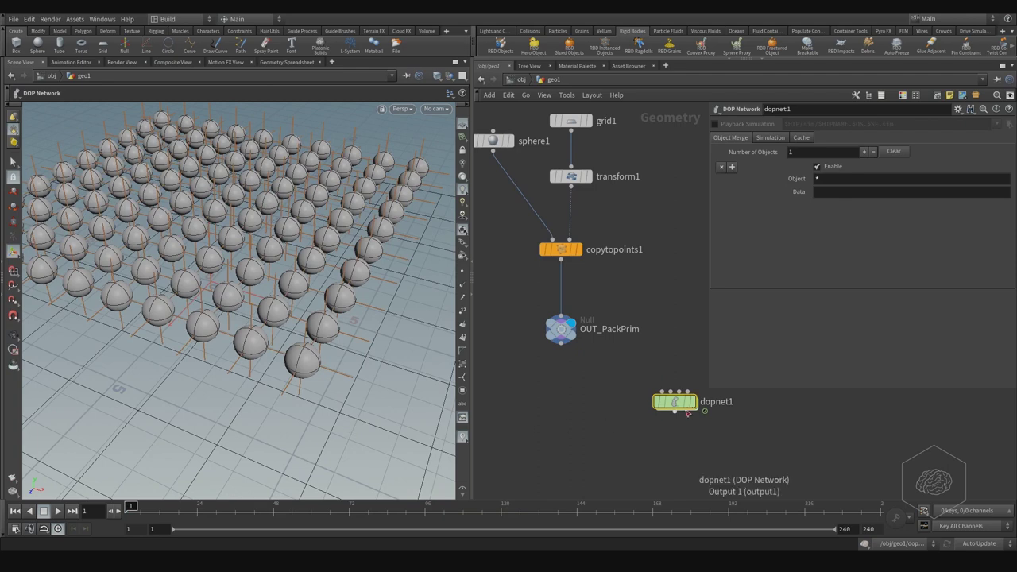
{"action": "double_click", "coordinate": [676, 402]}
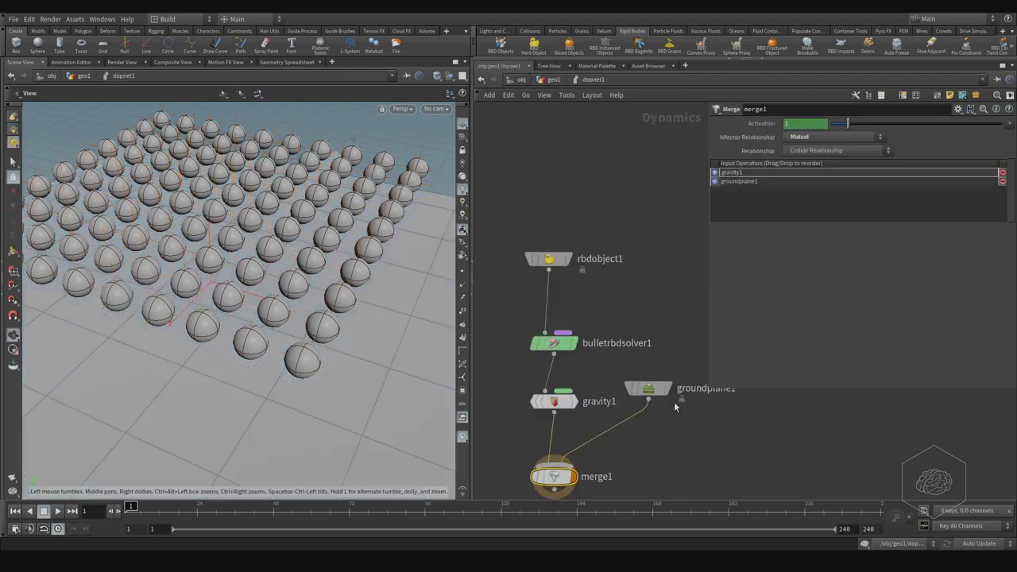
{"action": "left_click", "coordinate": [58, 513]}
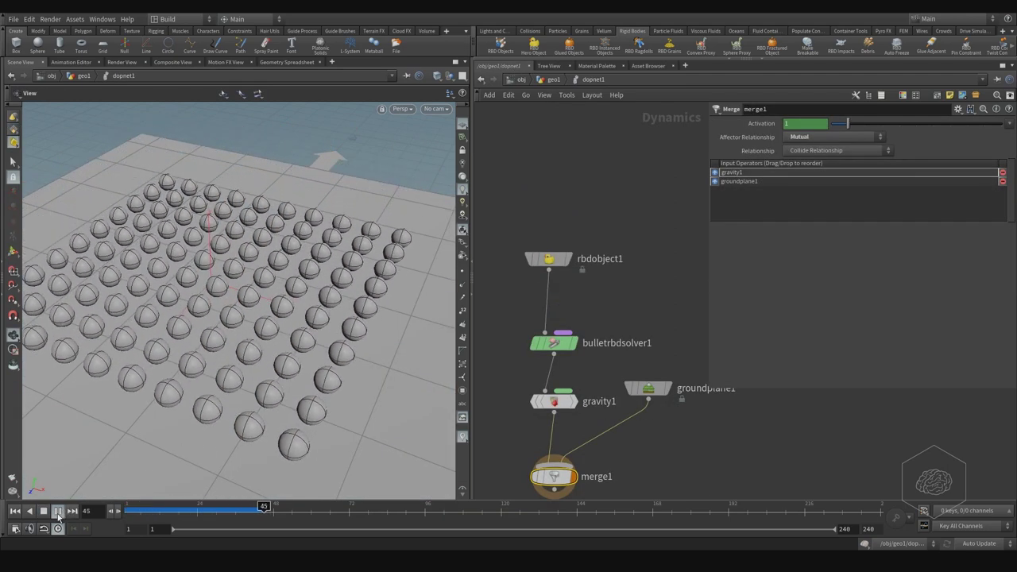
{"action": "left_click", "coordinate": [58, 512]}
{"action": "left_click", "coordinate": [14, 511]}
{"action": "left_click", "coordinate": [553, 79]}
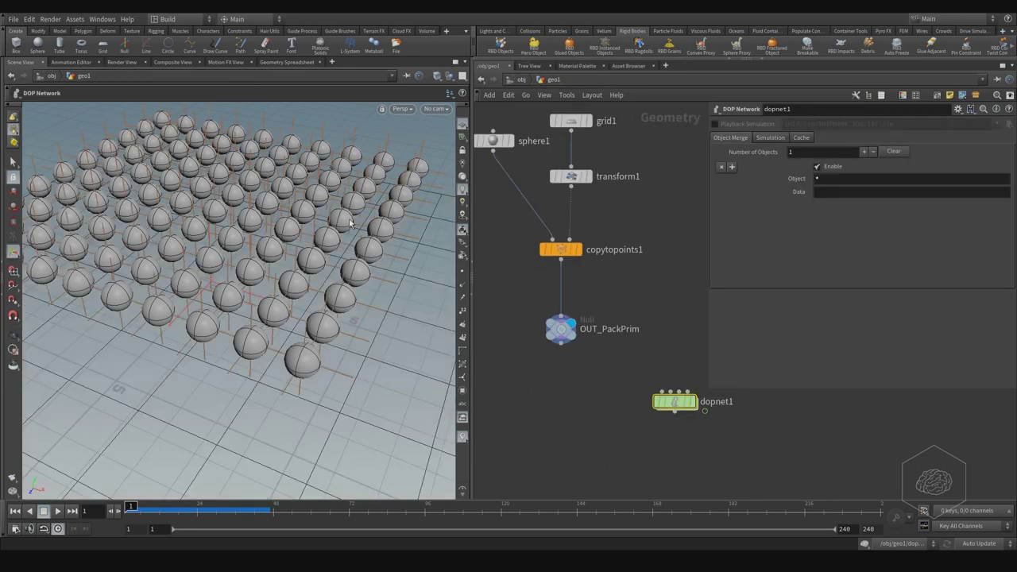
Step: Tumble the view in closer to the sphere grid and select copytopoints1
{"action": "key", "text": "Escape"}
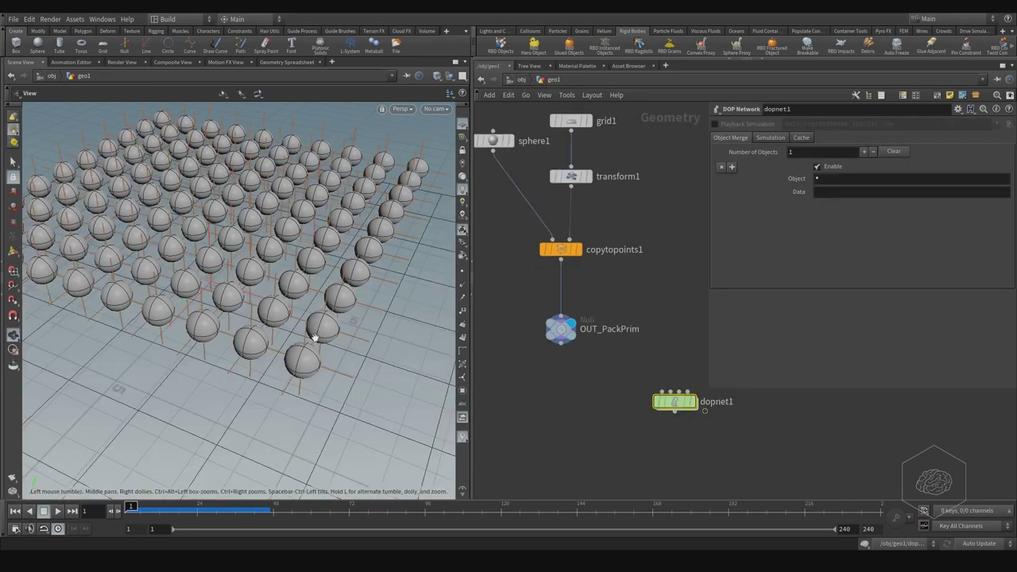
{"action": "left_click_drag", "start_coordinate": [391, 192], "coordinate": [315, 246]}
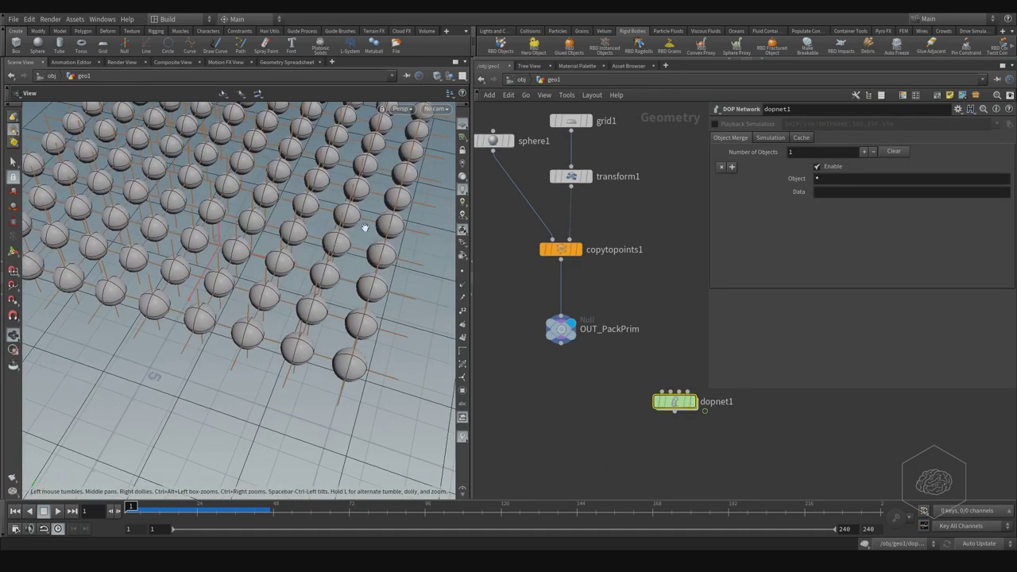
{"action": "scroll", "coordinate": [364, 227], "scroll_direction": "down", "scroll_amount": 5}
{"action": "left_click_drag", "start_coordinate": [364, 228], "coordinate": [335, 397]}
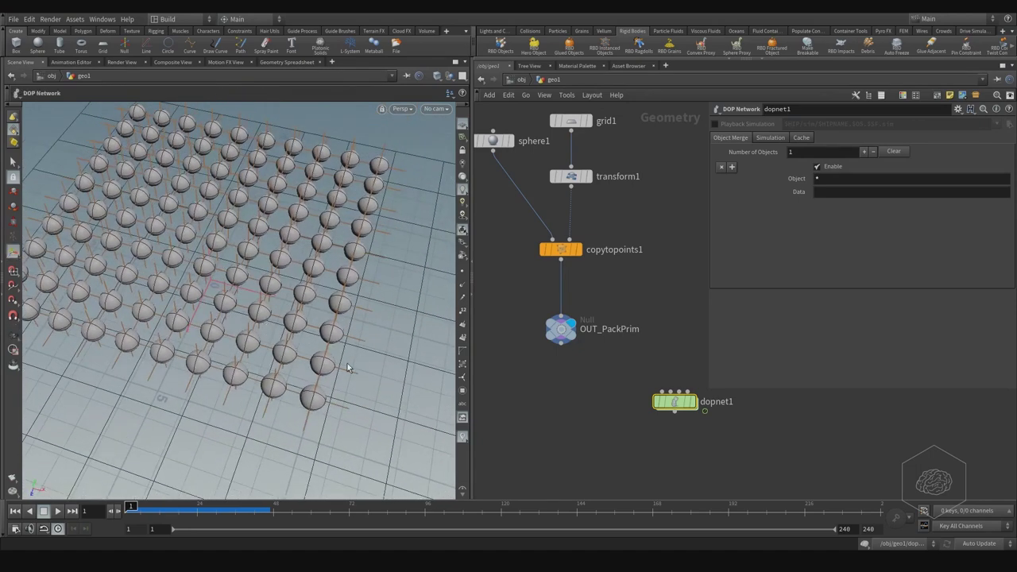
{"action": "left_click_drag", "start_coordinate": [639, 221], "coordinate": [517, 271]}
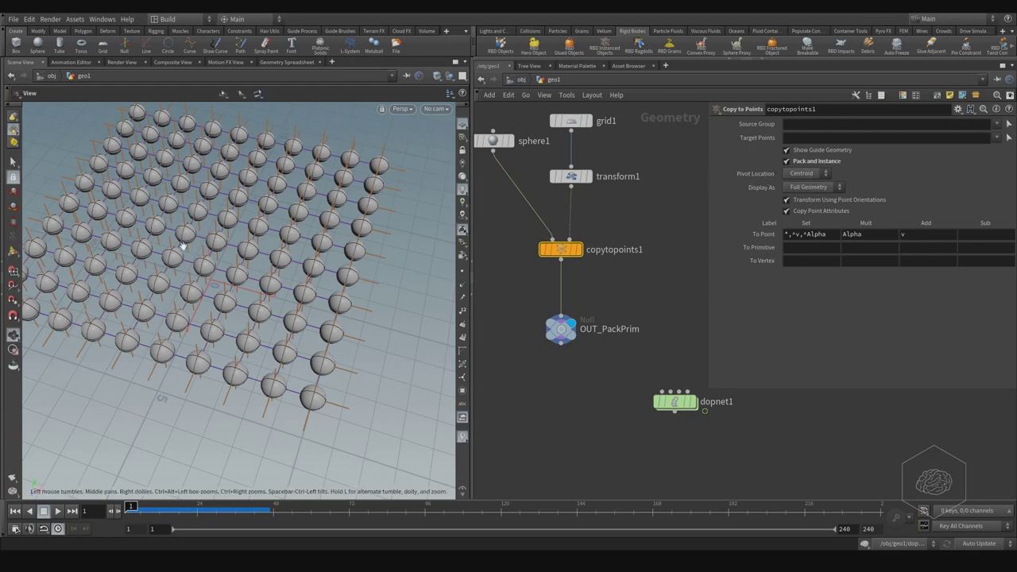
{"action": "mouse_move", "coordinate": [342, 333]}
{"action": "left_mouse_down"}
{"action": "mouse_move", "coordinate": [275, 336]}
{"action": "mouse_move", "coordinate": [289, 321]}
{"action": "mouse_move", "coordinate": [208, 329]}
{"action": "mouse_move", "coordinate": [208, 311]}
{"action": "mouse_move", "coordinate": [271, 297]}
{"action": "left_mouse_up"}
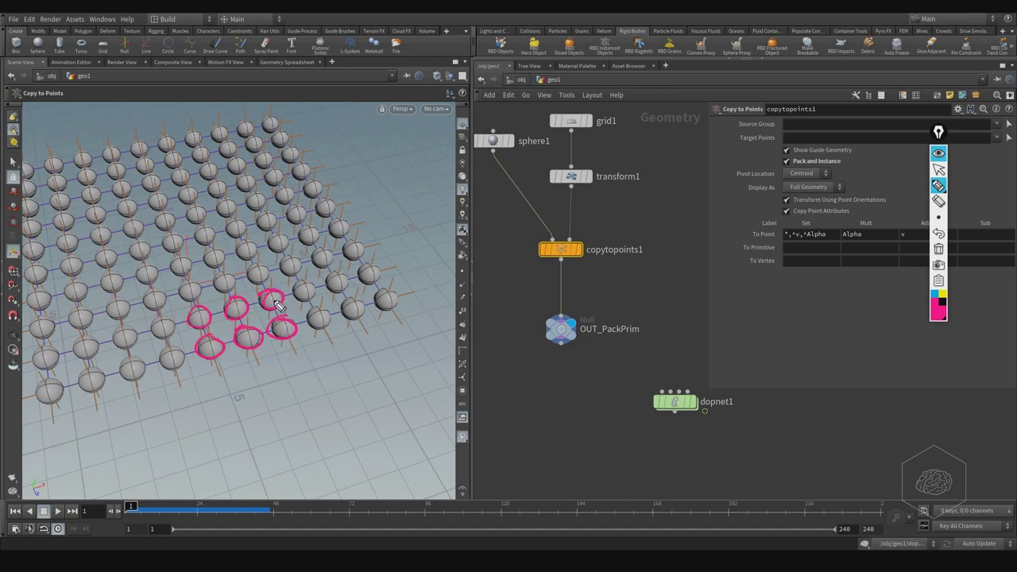
Step: In yellow, draw arrows on the circled spheres and begin the note '1º – Pack Prims – istance →'
{"action": "left_click", "coordinate": [941, 293]}
{"action": "mouse_move", "coordinate": [296, 342]}
{"action": "left_mouse_down"}
{"action": "mouse_move", "coordinate": [278, 300]}
{"action": "mouse_move", "coordinate": [301, 320]}
{"action": "mouse_move", "coordinate": [308, 350]}
{"action": "mouse_move", "coordinate": [246, 310]}
{"action": "left_mouse_up"}
{"action": "left_click_drag", "start_coordinate": [241, 318], "coordinate": [258, 327]}
{"action": "mouse_move", "coordinate": [211, 356]}
{"action": "left_mouse_down"}
{"action": "mouse_move", "coordinate": [209, 320]}
{"action": "mouse_move", "coordinate": [228, 355]}
{"action": "left_mouse_up"}
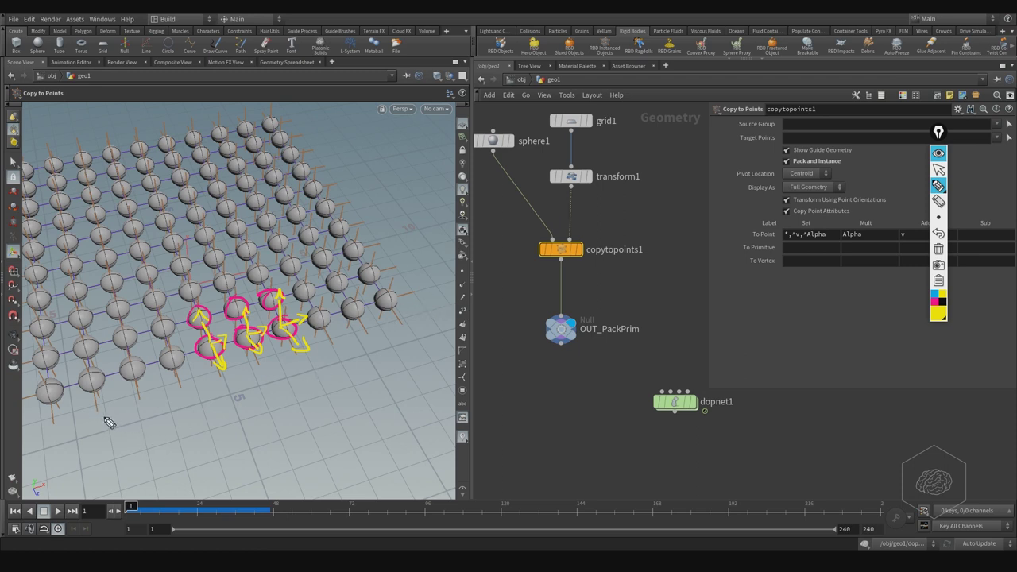
{"action": "mouse_move", "coordinate": [103, 430]}
{"action": "left_mouse_down"}
{"action": "mouse_move", "coordinate": [120, 437]}
{"action": "mouse_move", "coordinate": [128, 414]}
{"action": "mouse_move", "coordinate": [149, 426]}
{"action": "mouse_move", "coordinate": [190, 419]}
{"action": "mouse_move", "coordinate": [232, 431]}
{"action": "mouse_move", "coordinate": [492, 430]}
{"action": "left_mouse_up"}
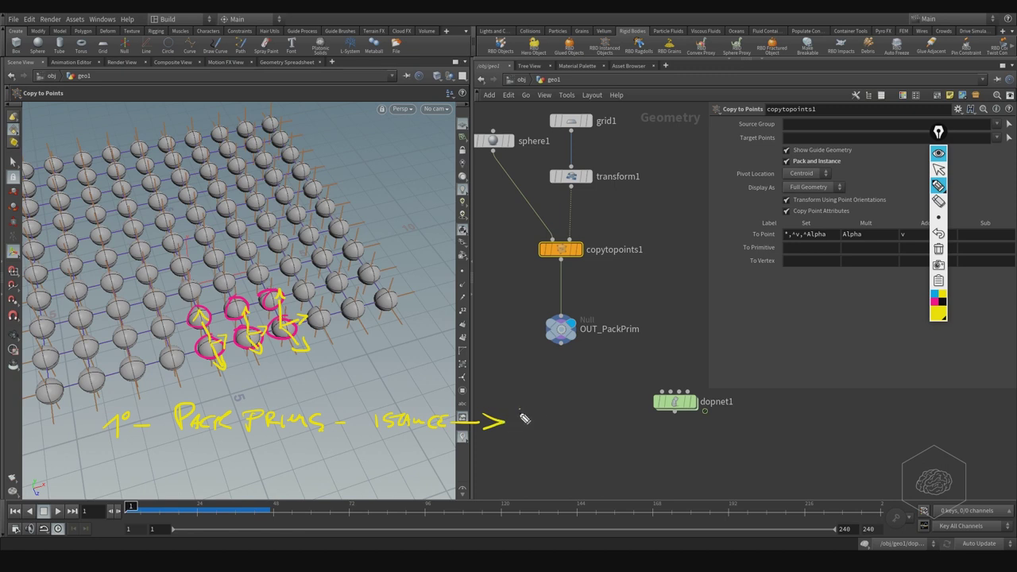
Step: Write 'FAST' and 'LOW ON MEMORY' after the arrow in the note
{"action": "mouse_move", "coordinate": [513, 410]}
{"action": "left_mouse_down"}
{"action": "mouse_move", "coordinate": [527, 409]}
{"action": "mouse_move", "coordinate": [514, 427]}
{"action": "mouse_move", "coordinate": [546, 426]}
{"action": "left_mouse_up"}
{"action": "left_click_drag", "start_coordinate": [554, 411], "coordinate": [565, 411]}
{"action": "left_click_drag", "start_coordinate": [560, 411], "coordinate": [560, 425]}
{"action": "mouse_move", "coordinate": [514, 431]}
{"action": "left_mouse_down"}
{"action": "mouse_move", "coordinate": [527, 447]}
{"action": "mouse_move", "coordinate": [533, 438]}
{"action": "mouse_move", "coordinate": [634, 437]}
{"action": "left_mouse_up"}
{"action": "left_click_drag", "start_coordinate": [635, 436], "coordinate": [675, 451]}
{"action": "left_click", "coordinate": [683, 448]}
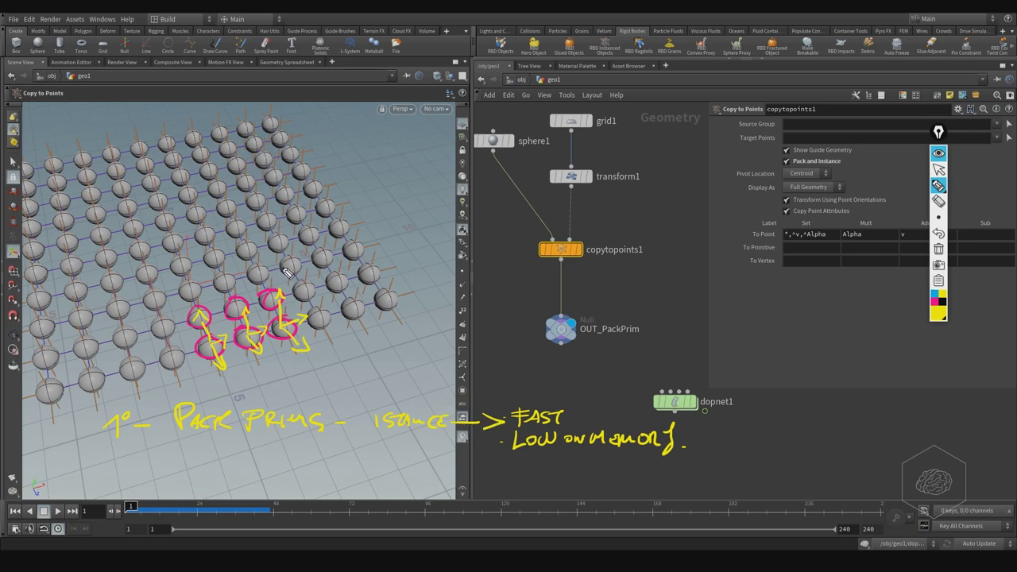
Step: Write a second line '2º – PACK' and cross out several spheres with X marks
{"action": "mouse_move", "coordinate": [113, 460]}
{"action": "left_mouse_down"}
{"action": "mouse_move", "coordinate": [132, 473]}
{"action": "mouse_move", "coordinate": [205, 460]}
{"action": "mouse_move", "coordinate": [235, 473]}
{"action": "left_mouse_up"}
{"action": "left_click_drag", "start_coordinate": [246, 456], "coordinate": [257, 475]}
{"action": "mouse_move", "coordinate": [347, 301]}
{"action": "left_mouse_down"}
{"action": "mouse_move", "coordinate": [362, 317]}
{"action": "mouse_move", "coordinate": [348, 319]}
{"action": "mouse_move", "coordinate": [400, 295]}
{"action": "left_mouse_up"}
{"action": "left_click_drag", "start_coordinate": [332, 276], "coordinate": [348, 292]}
{"action": "mouse_move", "coordinate": [348, 276]}
{"action": "left_mouse_down"}
{"action": "mouse_move", "coordinate": [332, 292]}
{"action": "mouse_move", "coordinate": [378, 282]}
{"action": "left_mouse_up"}
{"action": "left_click_drag", "start_coordinate": [378, 270], "coordinate": [364, 281]}
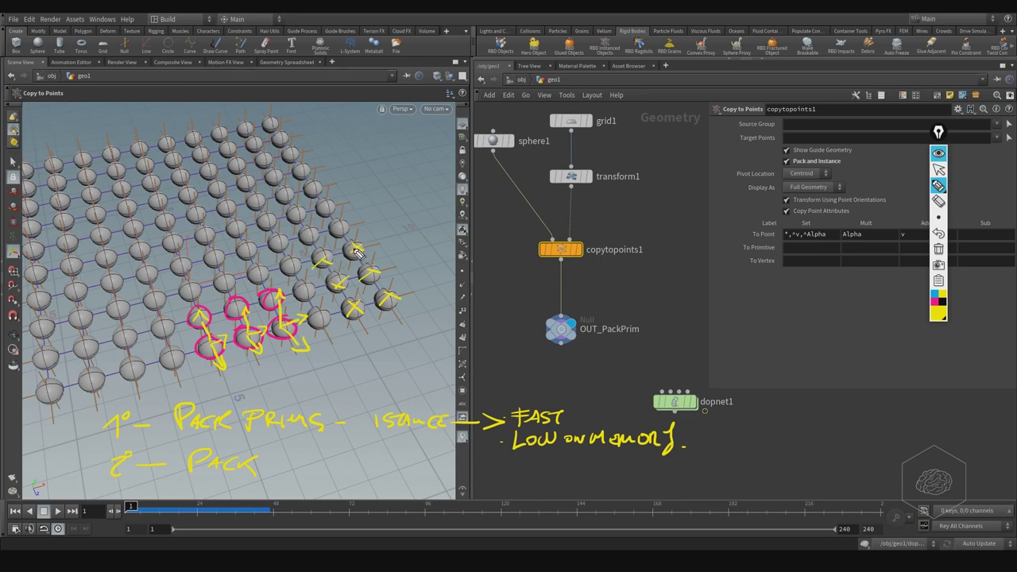
{"action": "left_click_drag", "start_coordinate": [348, 242], "coordinate": [361, 256]}
{"action": "left_click_drag", "start_coordinate": [361, 242], "coordinate": [348, 256]}
Step: Draw a yellow box and leader line over the grid, then scribble magenta arrows and strokes on it
{"action": "mouse_move", "coordinate": [317, 193]}
{"action": "left_mouse_down"}
{"action": "mouse_move", "coordinate": [323, 157]}
{"action": "mouse_move", "coordinate": [379, 197]}
{"action": "mouse_move", "coordinate": [316, 195]}
{"action": "left_mouse_up"}
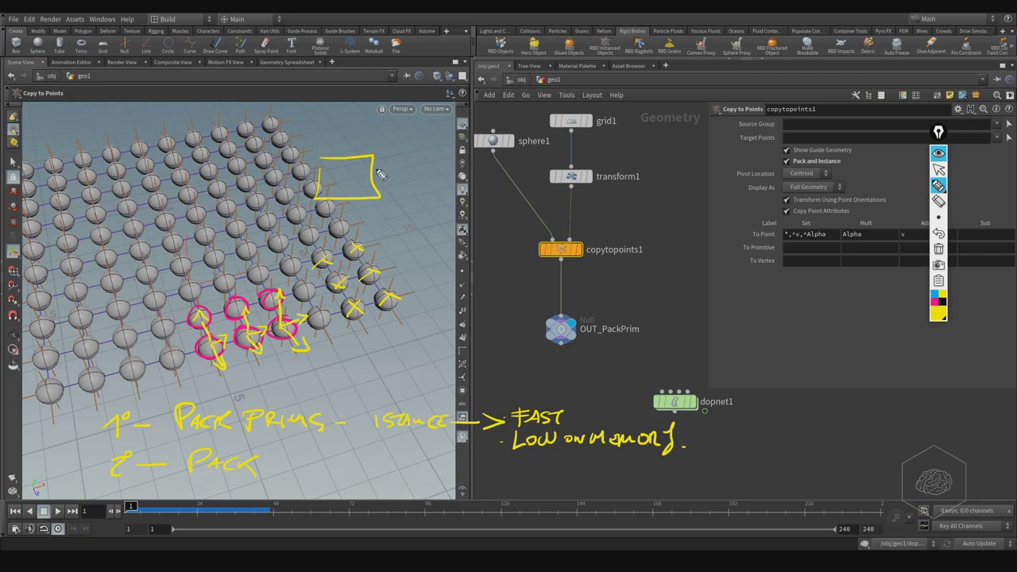
{"action": "mouse_move", "coordinate": [376, 173]}
{"action": "left_mouse_down"}
{"action": "mouse_move", "coordinate": [427, 163]}
{"action": "mouse_move", "coordinate": [436, 180]}
{"action": "mouse_move", "coordinate": [460, 165]}
{"action": "mouse_move", "coordinate": [468, 189]}
{"action": "mouse_move", "coordinate": [475, 181]}
{"action": "left_mouse_up"}
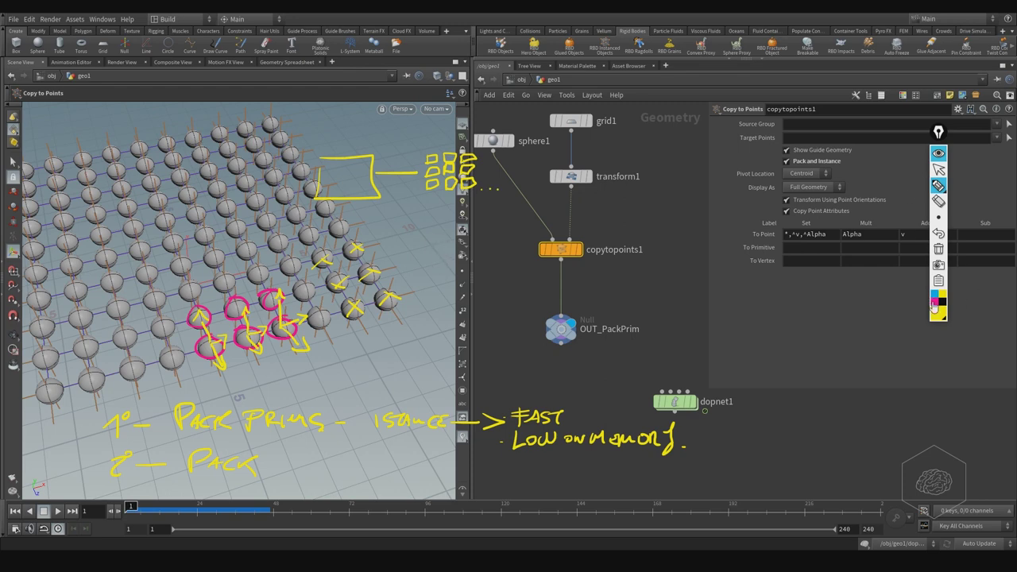
{"action": "left_click", "coordinate": [932, 301]}
{"action": "mouse_move", "coordinate": [327, 169]}
{"action": "left_mouse_down"}
{"action": "mouse_move", "coordinate": [331, 193]}
{"action": "mouse_move", "coordinate": [362, 199]}
{"action": "mouse_move", "coordinate": [358, 167]}
{"action": "mouse_move", "coordinate": [370, 157]}
{"action": "mouse_move", "coordinate": [378, 210]}
{"action": "mouse_move", "coordinate": [316, 170]}
{"action": "mouse_move", "coordinate": [346, 152]}
{"action": "mouse_move", "coordinate": [343, 162]}
{"action": "mouse_move", "coordinate": [382, 172]}
{"action": "mouse_move", "coordinate": [344, 232]}
{"action": "mouse_move", "coordinate": [379, 227]}
{"action": "left_mouse_up"}
{"action": "left_click_drag", "start_coordinate": [384, 151], "coordinate": [393, 139]}
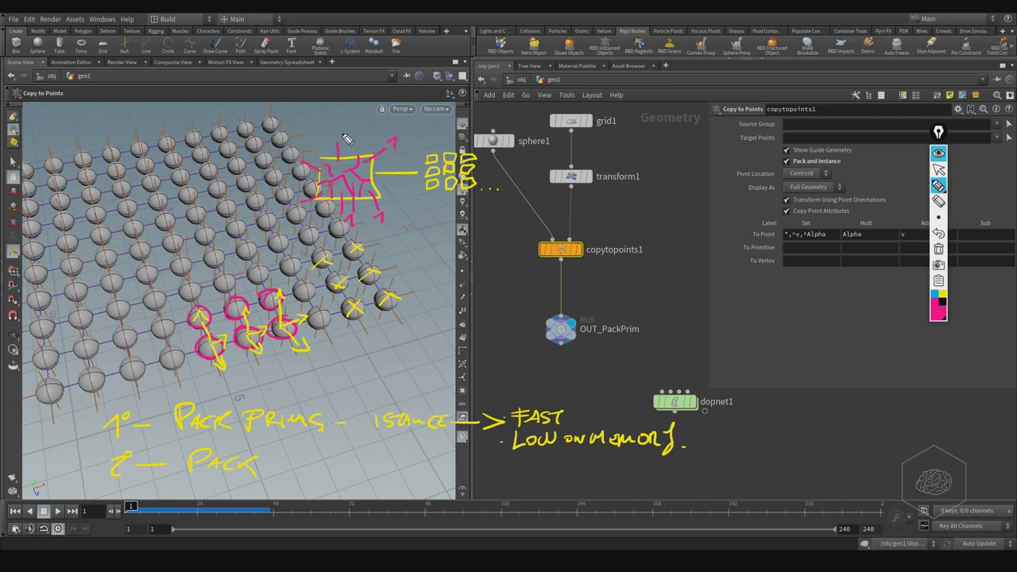
{"action": "left_click_drag", "start_coordinate": [332, 131], "coordinate": [335, 119]}
{"action": "left_click_drag", "start_coordinate": [321, 210], "coordinate": [327, 225]}
Step: Erase all annotations, mark the Pack and Instance option and RBD Objects tool, then leave drawing mode
{"action": "left_click", "coordinate": [938, 249]}
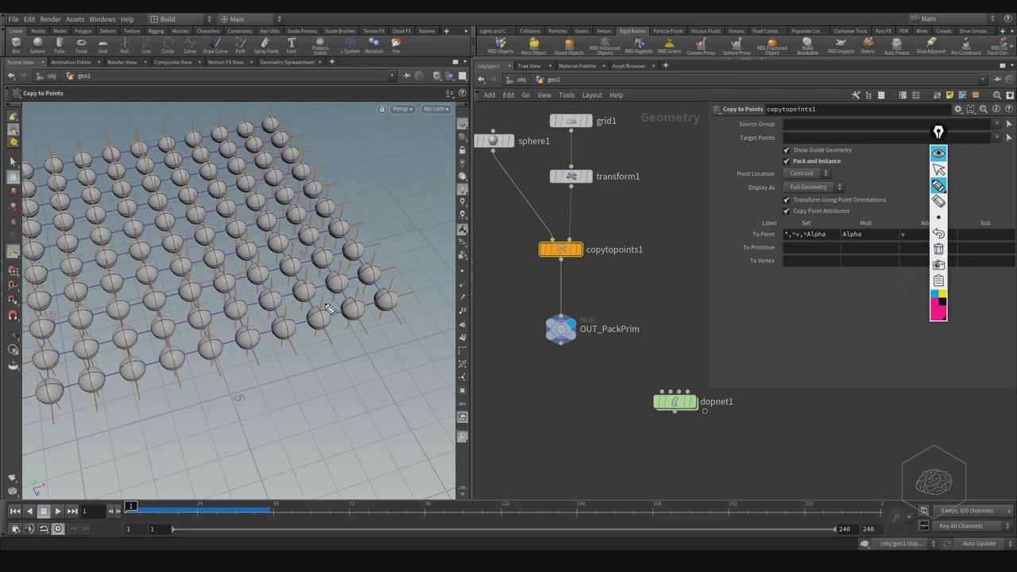
{"action": "left_click_drag", "start_coordinate": [769, 165], "coordinate": [858, 163]}
{"action": "left_click_drag", "start_coordinate": [783, 155], "coordinate": [779, 166]}
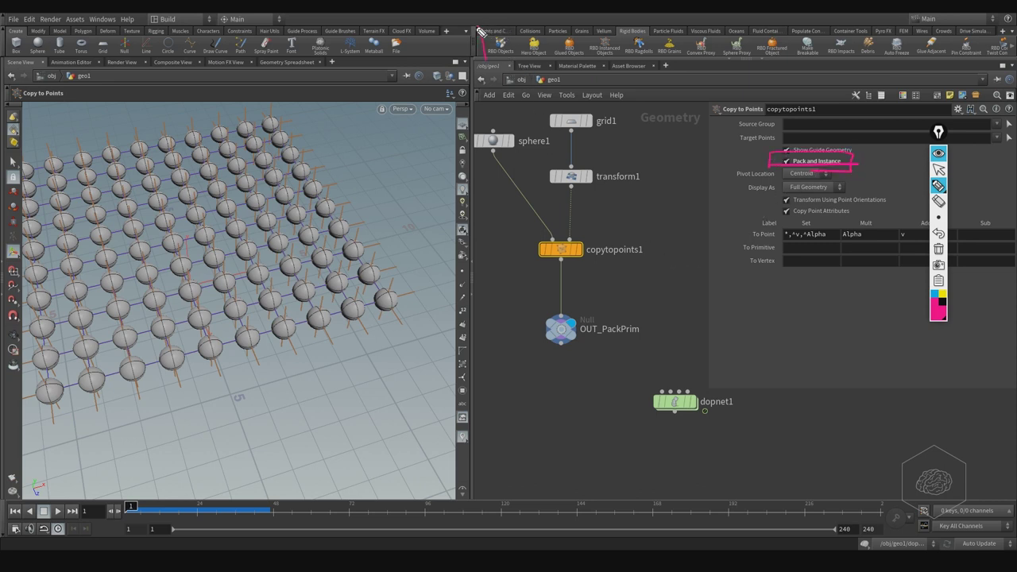
{"action": "left_click_drag", "start_coordinate": [481, 32], "coordinate": [484, 63]}
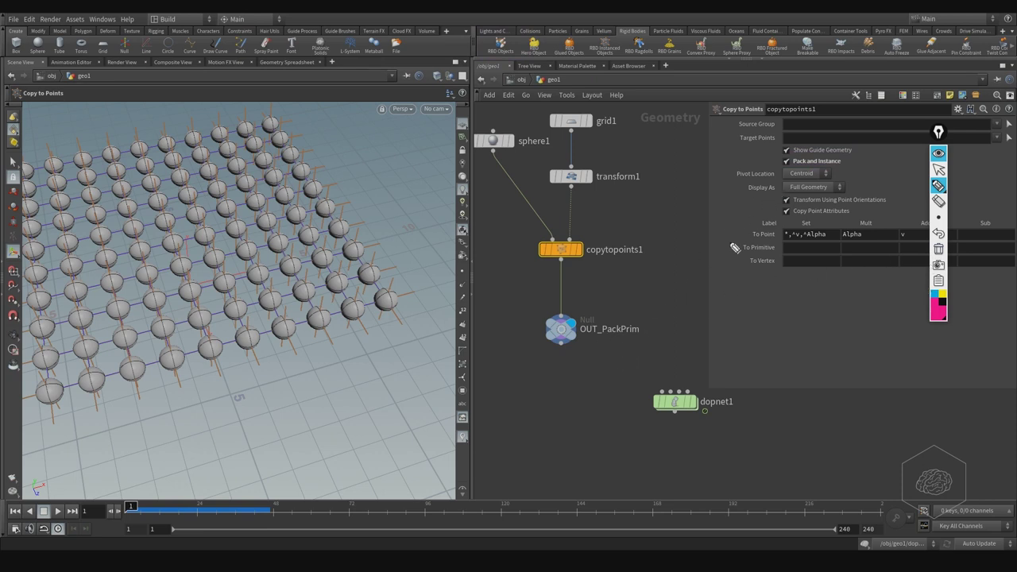
{"action": "left_click", "coordinate": [938, 170]}
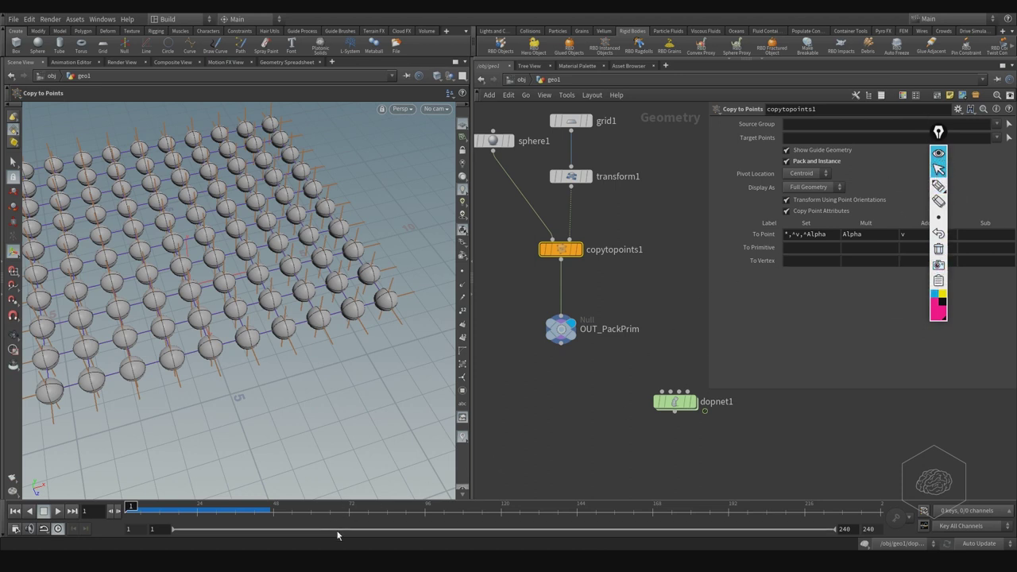
{"action": "left_click_drag", "start_coordinate": [938, 131], "coordinate": [804, 173]}
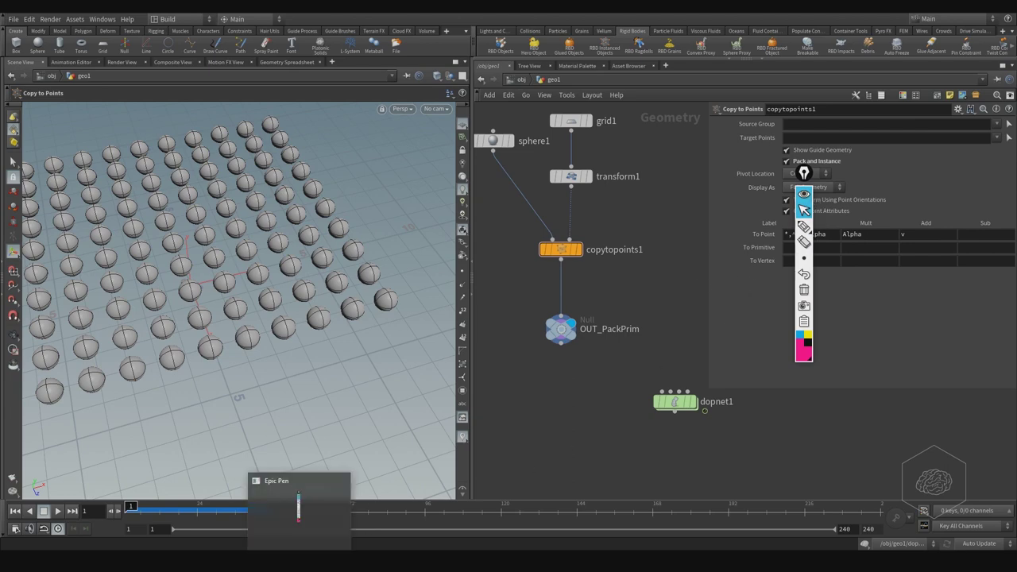
Step: Inside dopnet1, add an RBD Packed Object and wire it into bulletrbdsolver1
{"action": "left_click", "coordinate": [671, 404]}
{"action": "double_click", "coordinate": [671, 405]}
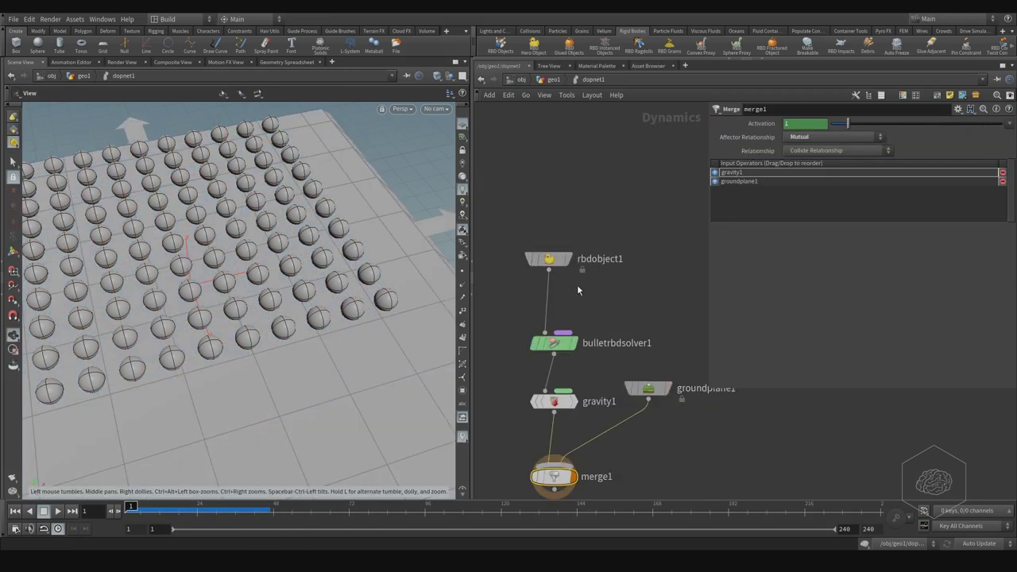
{"action": "key", "text": "Tab"}
{"action": "type", "text": "pack"}
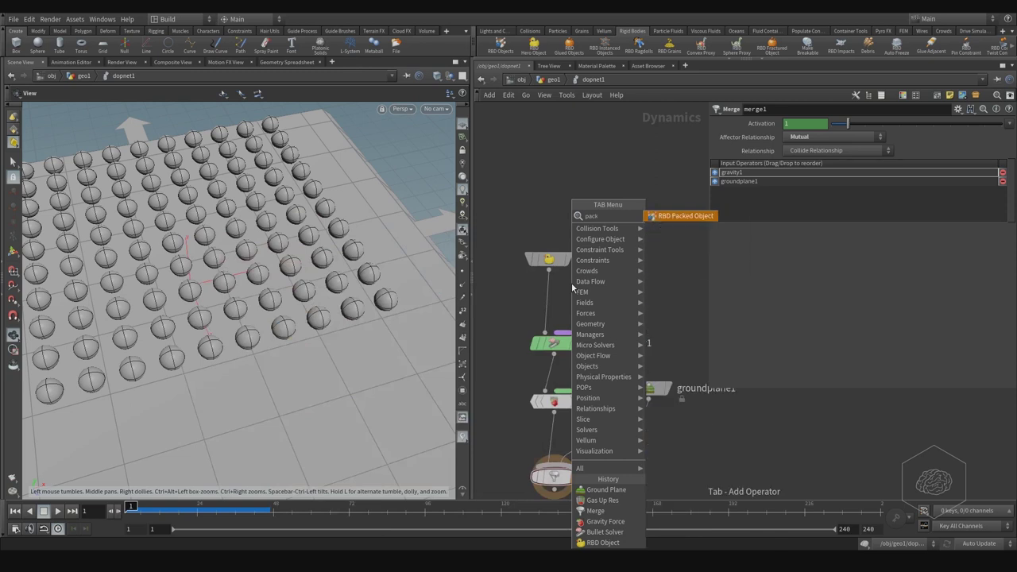
{"action": "key", "text": "Return"}
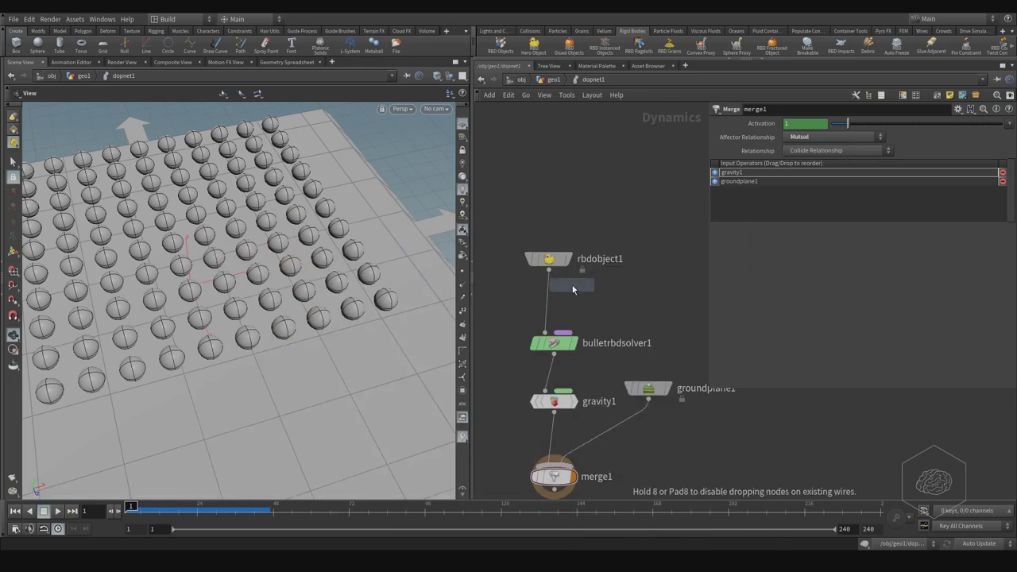
{"action": "left_click", "coordinate": [610, 201]}
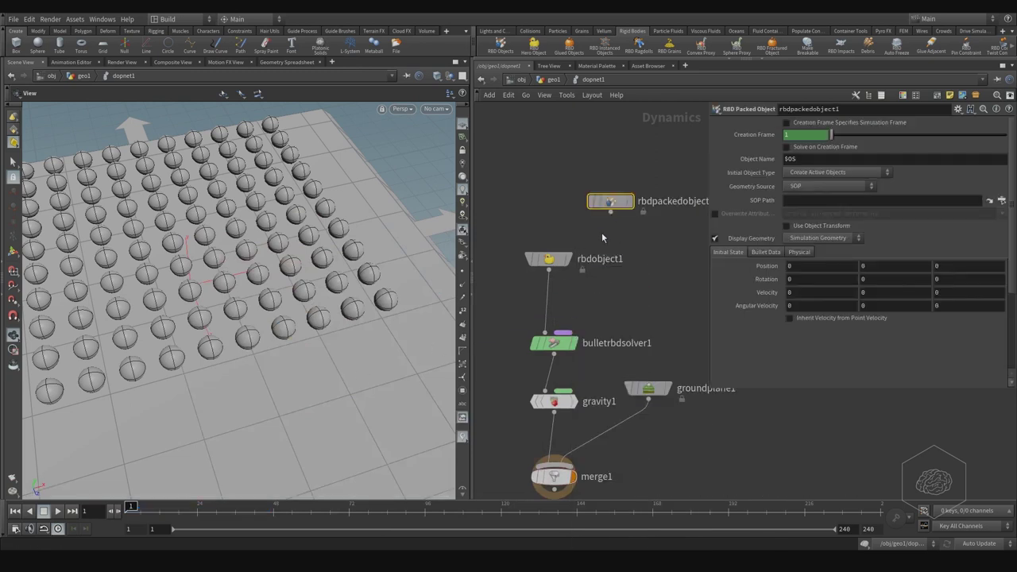
{"action": "left_click", "coordinate": [609, 211]}
{"action": "left_click", "coordinate": [545, 332]}
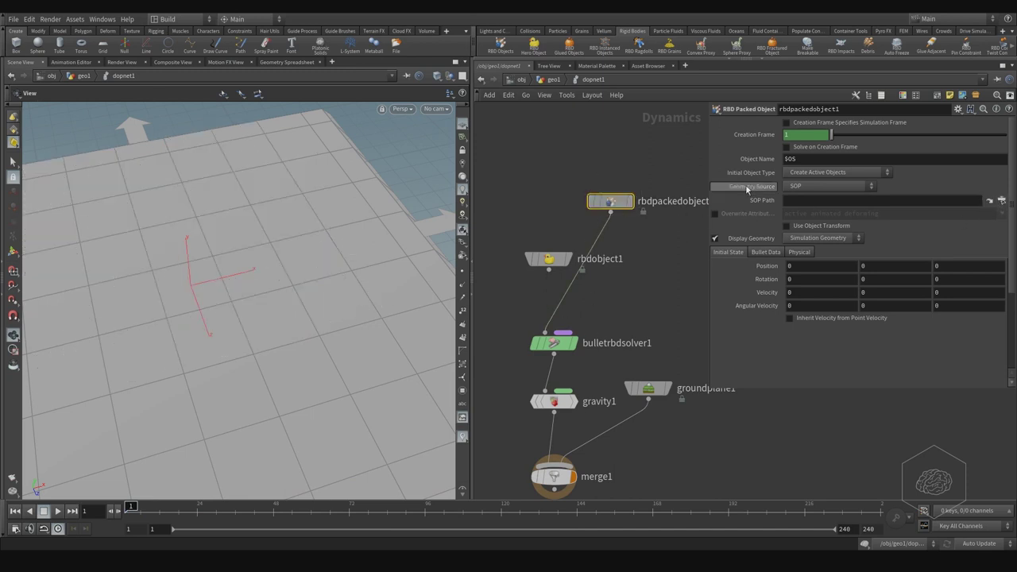
Step: Set rbdpackedobject1's Geometry Source to First Context Geometry and return to geo1
{"action": "left_click", "coordinate": [815, 187]}
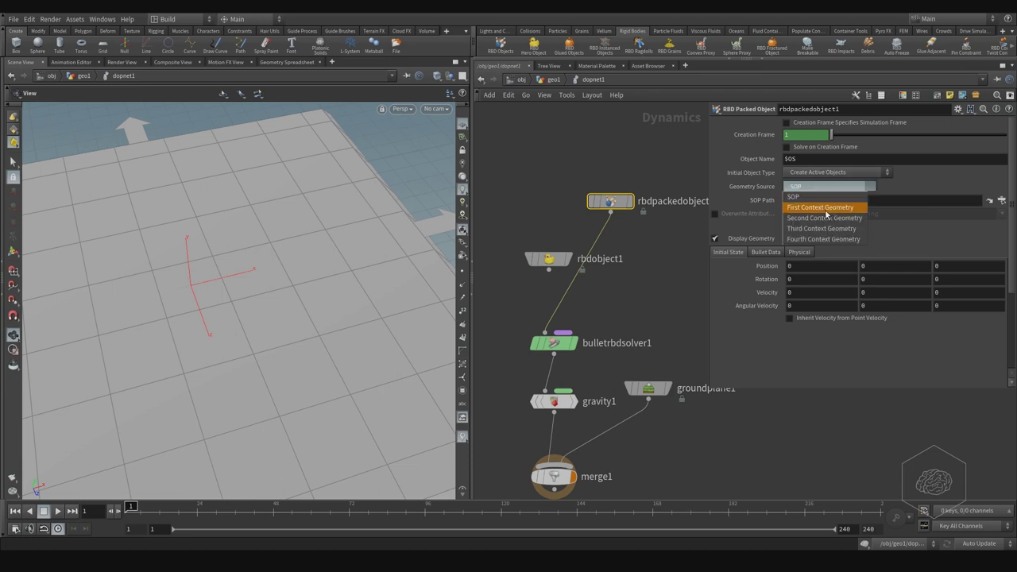
{"action": "left_click", "coordinate": [827, 208]}
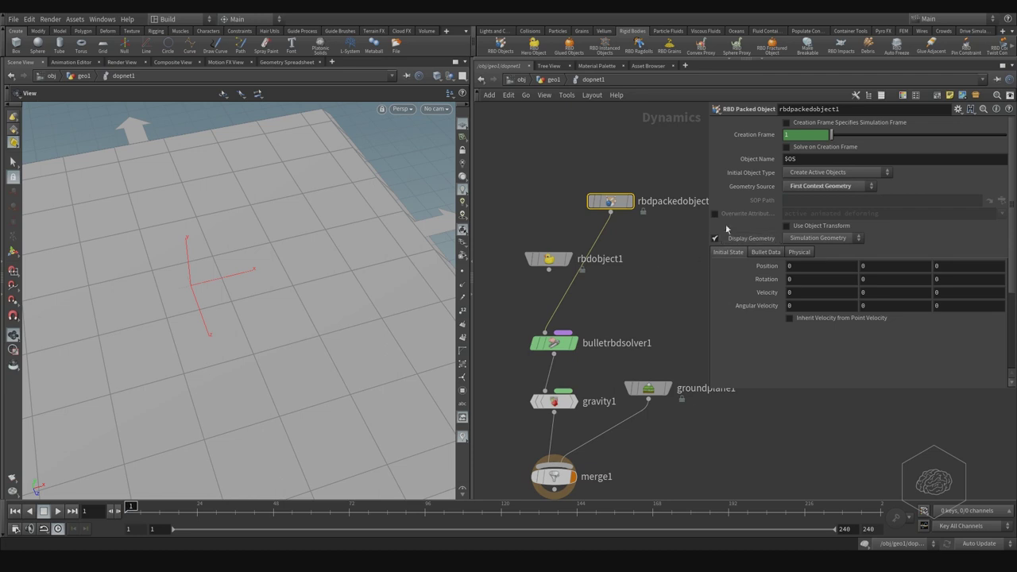
{"action": "left_click", "coordinate": [555, 80]}
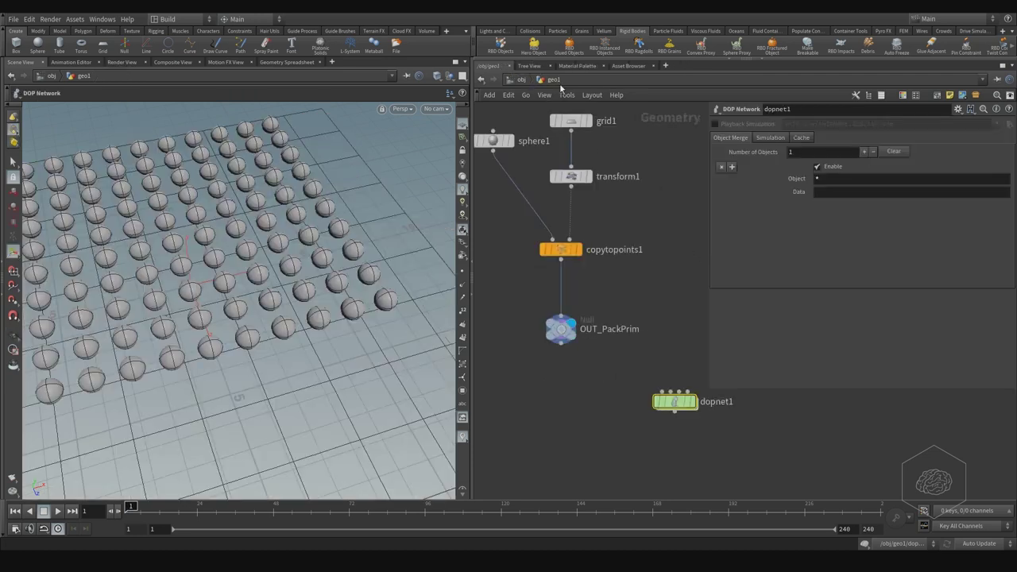
Step: Connect OUT_PackPrim into dopnet1, set dopnet1's display flag, and dive inside
{"action": "left_click", "coordinate": [561, 344]}
{"action": "left_click", "coordinate": [663, 394]}
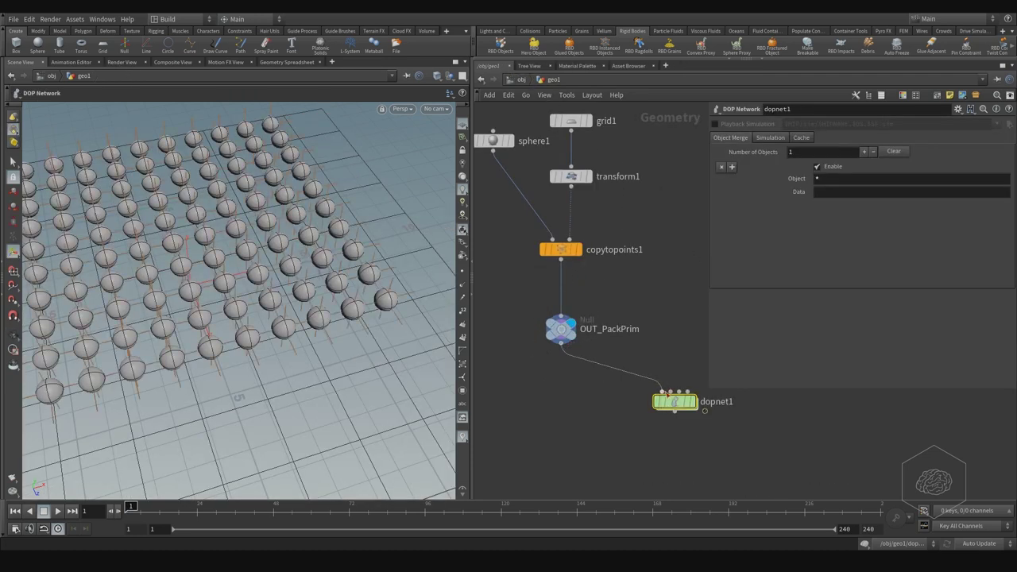
{"action": "left_click", "coordinate": [696, 403]}
{"action": "double_click", "coordinate": [678, 403]}
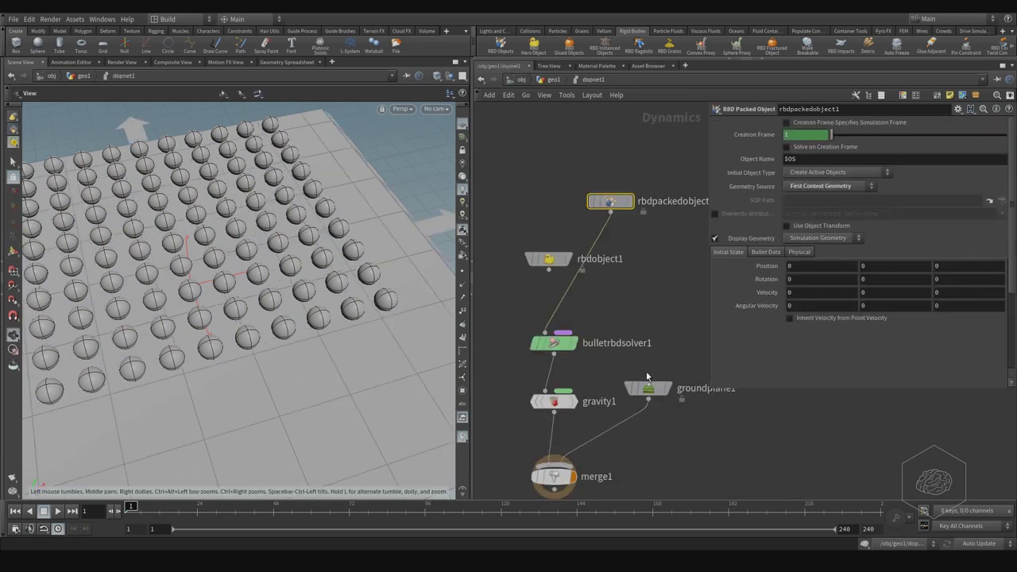
Step: Tidy the DOP nodes and wire merge1 into the output node placed below it
{"action": "left_click_drag", "start_coordinate": [529, 259], "coordinate": [479, 218]}
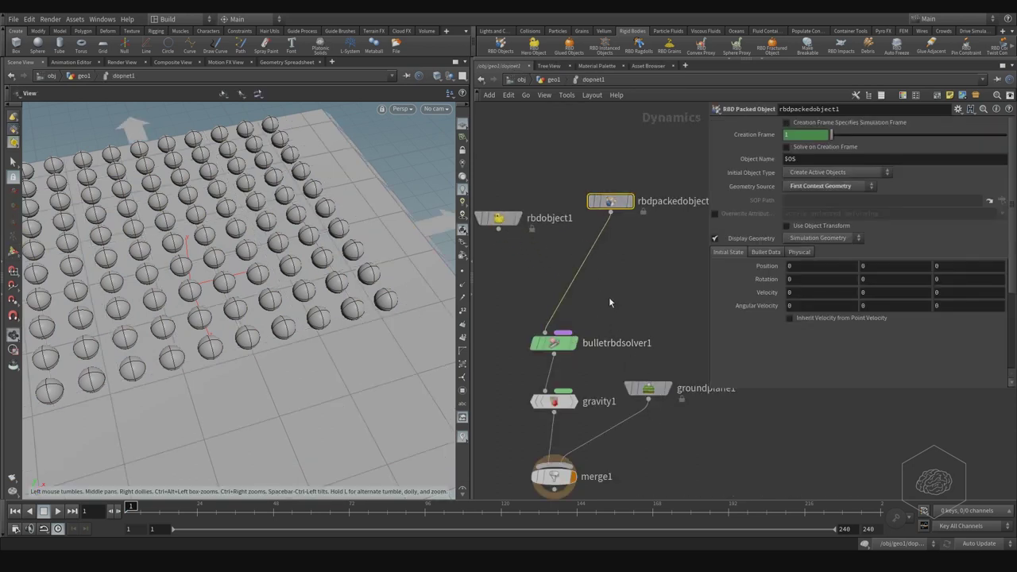
{"action": "middle_click_drag", "start_coordinate": [648, 300], "coordinate": [601, 268]}
{"action": "left_click_drag", "start_coordinate": [637, 262], "coordinate": [477, 441]}
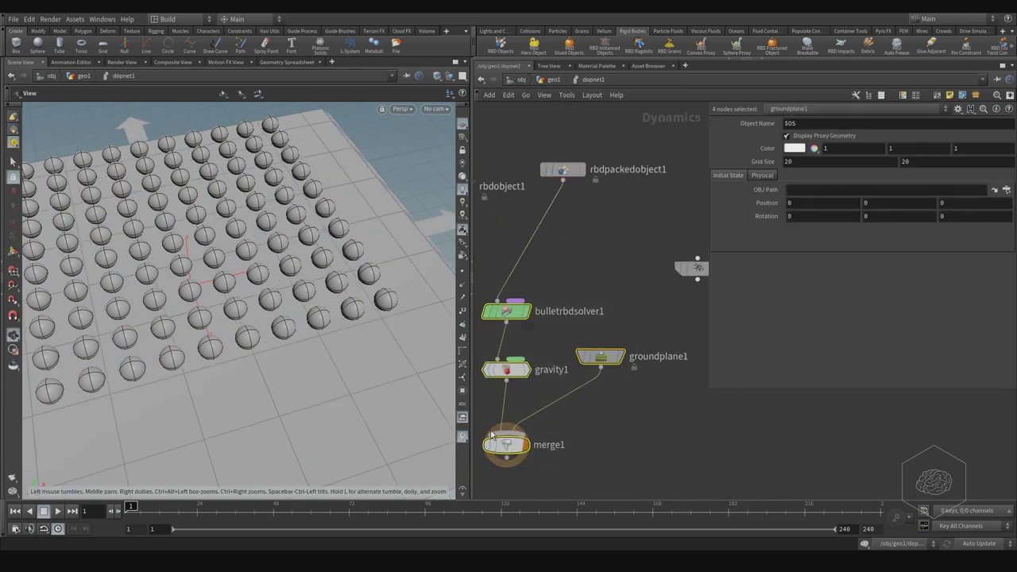
{"action": "left_click_drag", "start_coordinate": [595, 367], "coordinate": [613, 376]}
{"action": "middle_click_drag", "start_coordinate": [692, 277], "coordinate": [644, 199]}
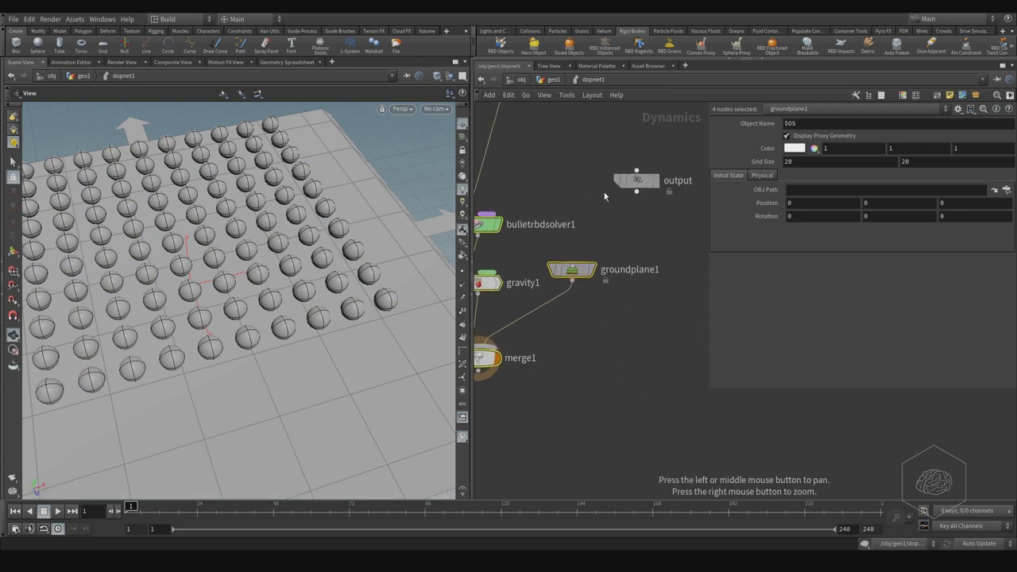
{"action": "left_click_drag", "start_coordinate": [643, 198], "coordinate": [524, 411]}
{"action": "middle_click_drag", "start_coordinate": [552, 378], "coordinate": [614, 291]}
{"action": "mouse_move", "coordinate": [588, 327]}
{"action": "left_mouse_down"}
{"action": "mouse_move", "coordinate": [595, 348]}
{"action": "mouse_move", "coordinate": [571, 389]}
{"action": "mouse_move", "coordinate": [551, 387]}
{"action": "left_mouse_up"}
{"action": "left_click", "coordinate": [558, 317]}
{"action": "left_click", "coordinate": [545, 293]}
{"action": "left_click", "coordinate": [571, 371]}
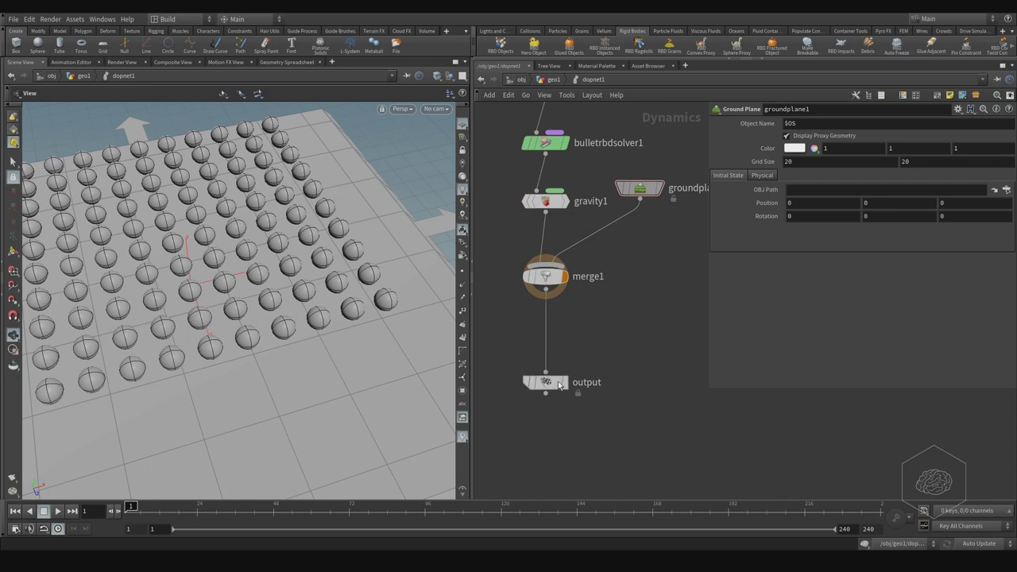
{"action": "left_click", "coordinate": [551, 387]}
{"action": "middle_click_drag", "start_coordinate": [608, 313], "coordinate": [619, 371]}
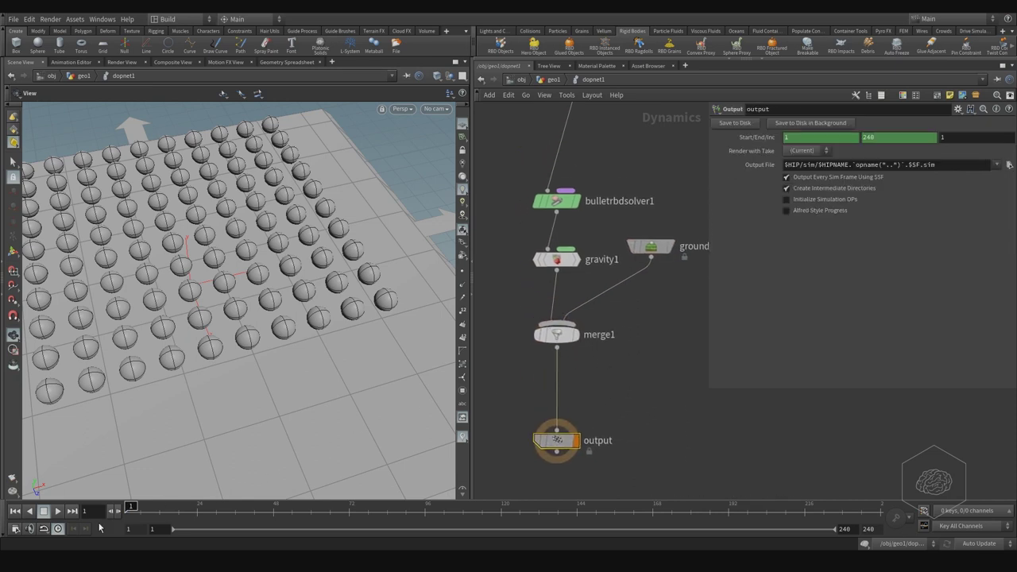
Step: Play the simulation to watch the spheres fall, then rewind to frame 1
{"action": "left_click", "coordinate": [63, 516]}
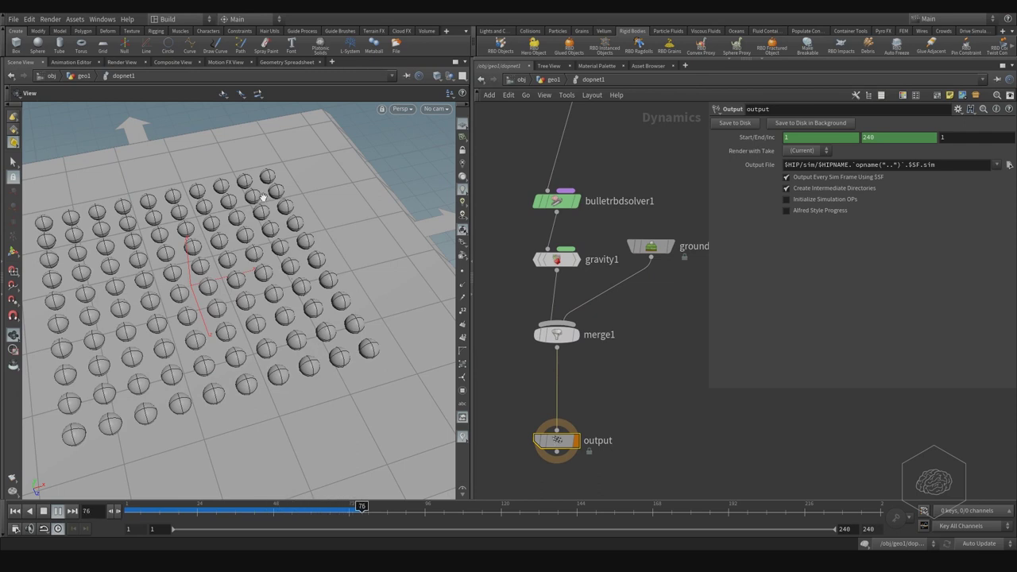
{"action": "left_click_drag", "start_coordinate": [197, 509], "coordinate": [327, 511]}
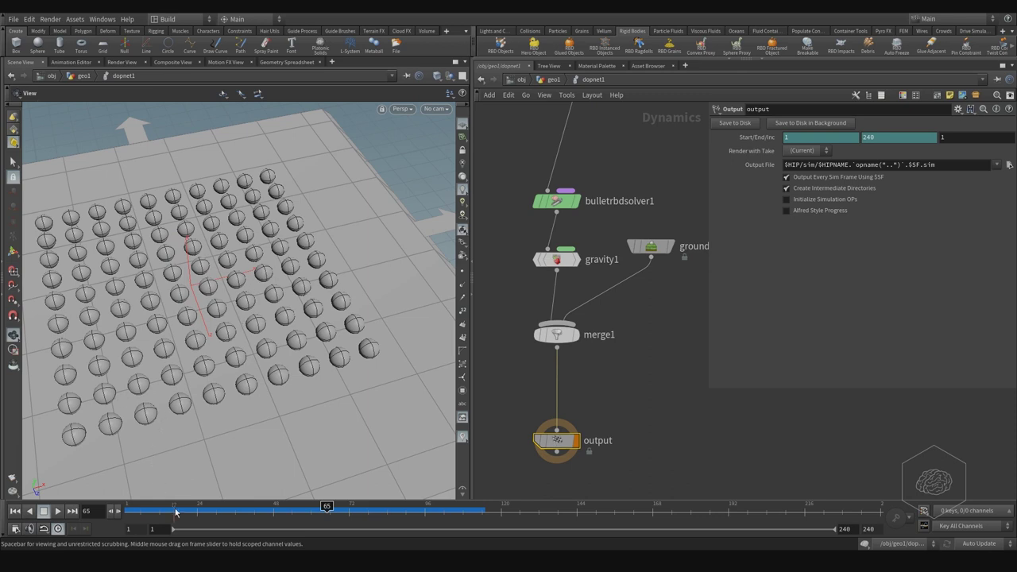
{"action": "left_click_drag", "start_coordinate": [176, 512], "coordinate": [128, 511]}
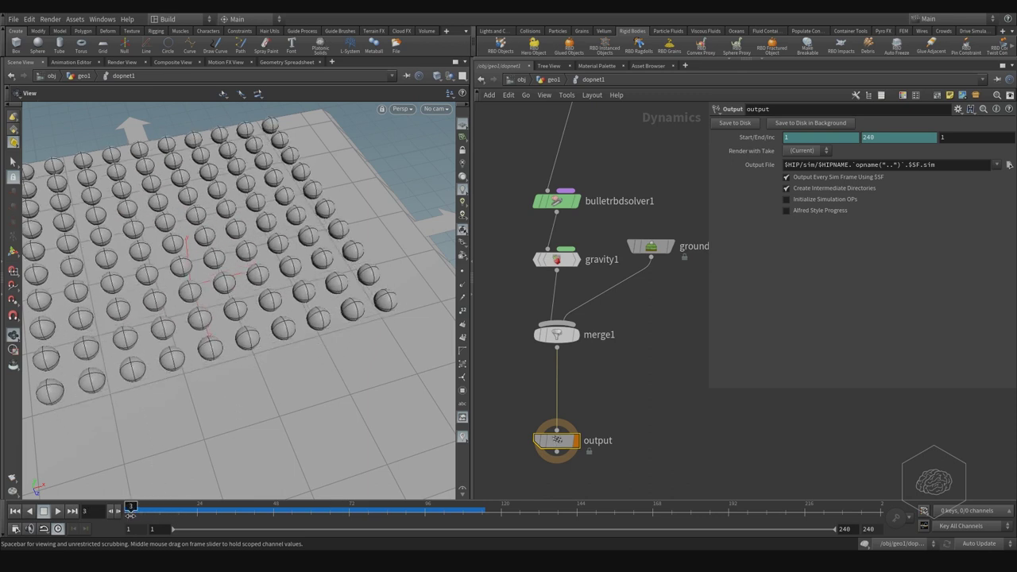
Step: Back in geo1, turn off Pack and Instance on copytopoints1
{"action": "left_click", "coordinate": [552, 80]}
{"action": "left_click", "coordinate": [613, 250]}
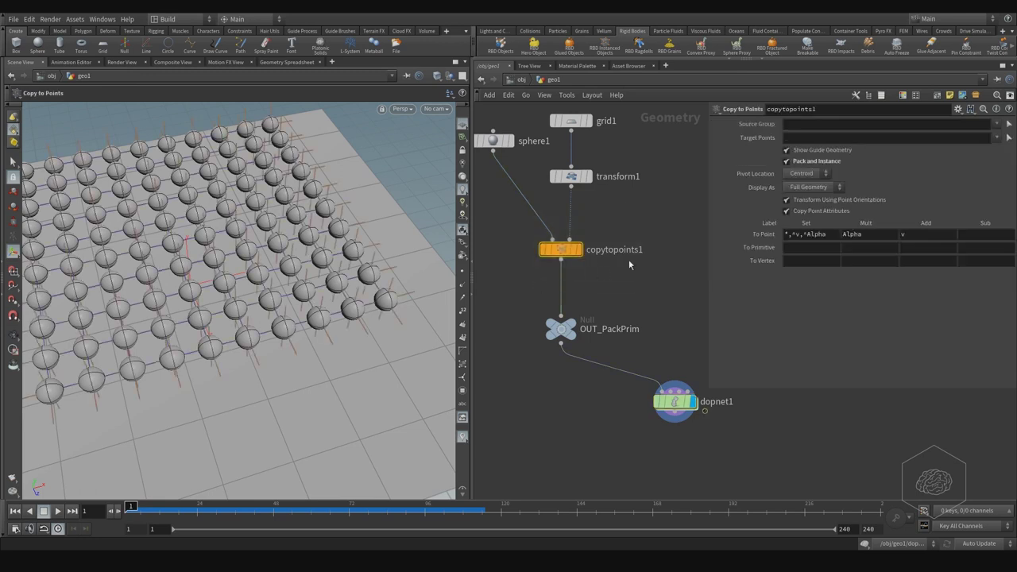
{"action": "left_click", "coordinate": [817, 162]}
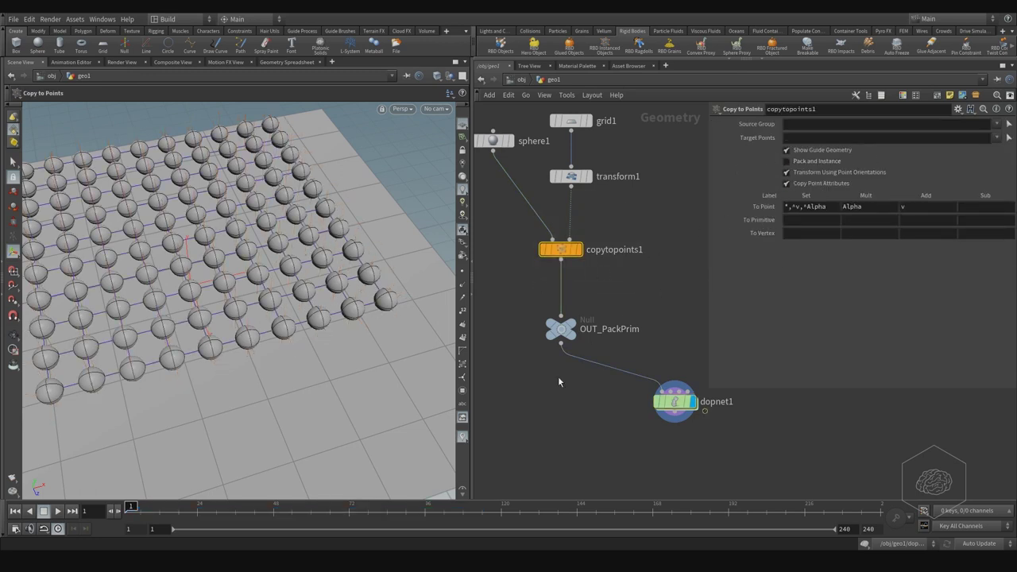
{"action": "middle_click_drag", "start_coordinate": [556, 420], "coordinate": [587, 405]}
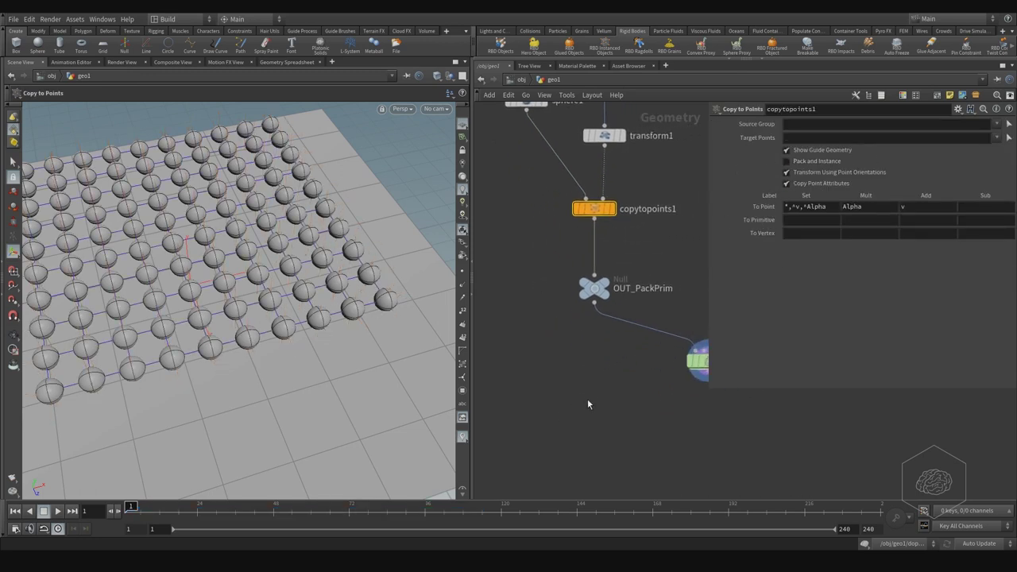
Step: Insert an Assemble node between copytopoints1 and OUT_PackPrim with Create Packed Geometry enabled
{"action": "key", "text": "Tab"}
{"action": "type", "text": "a"}
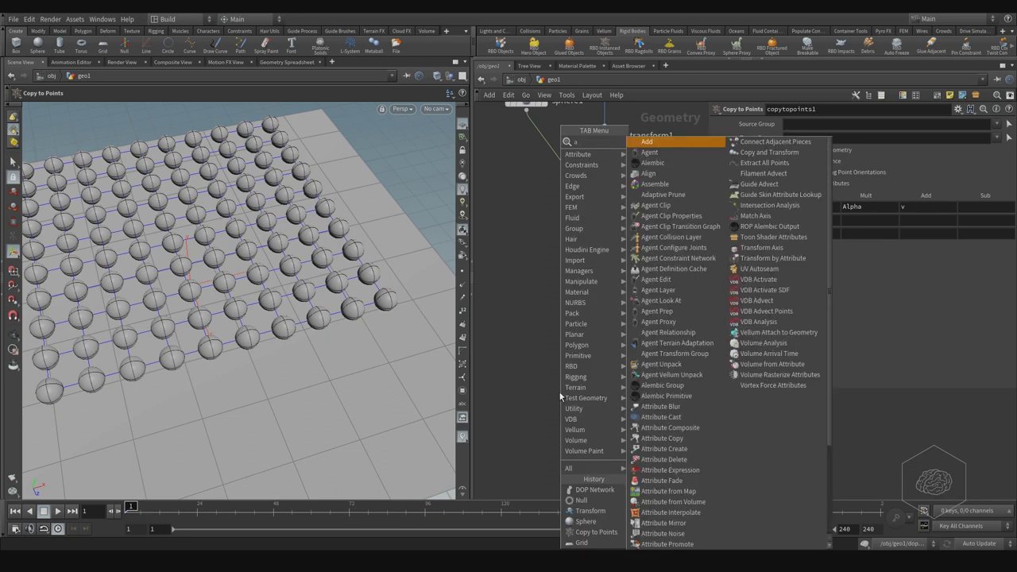
{"action": "type", "text": "ssemb"}
{"action": "key", "text": "Escape"}
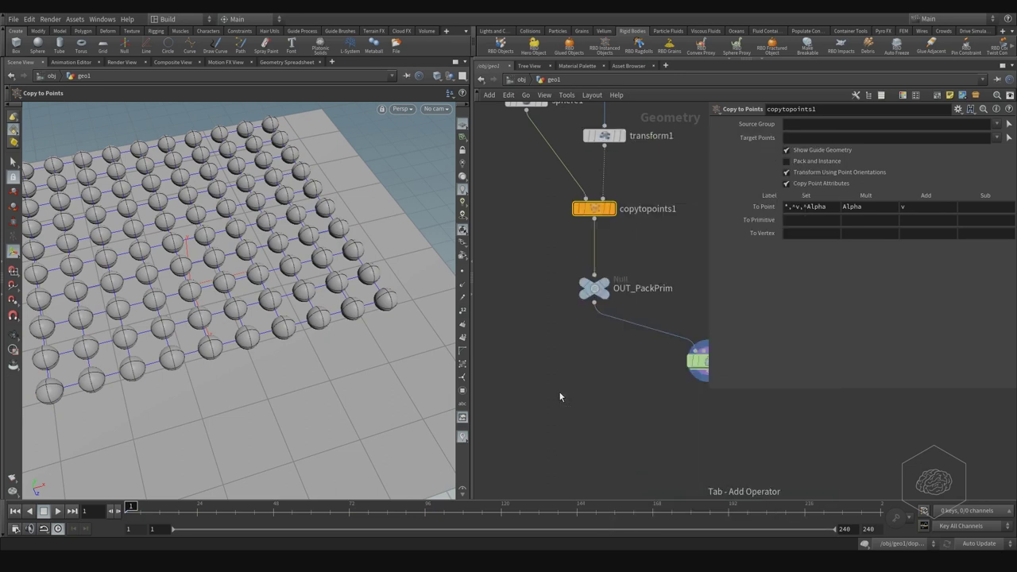
{"action": "left_click", "coordinate": [627, 247]}
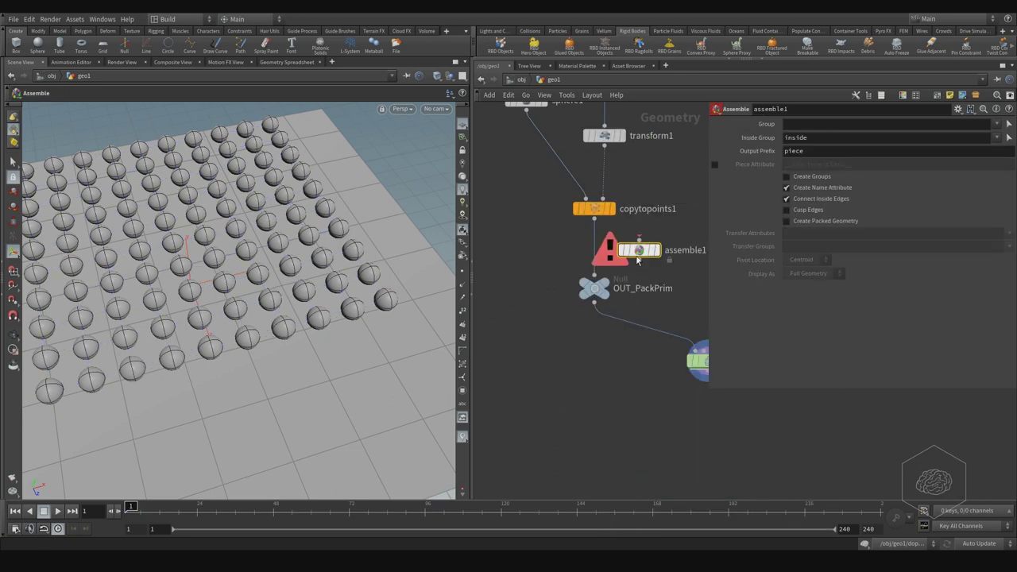
{"action": "left_click_drag", "start_coordinate": [628, 247], "coordinate": [597, 253]}
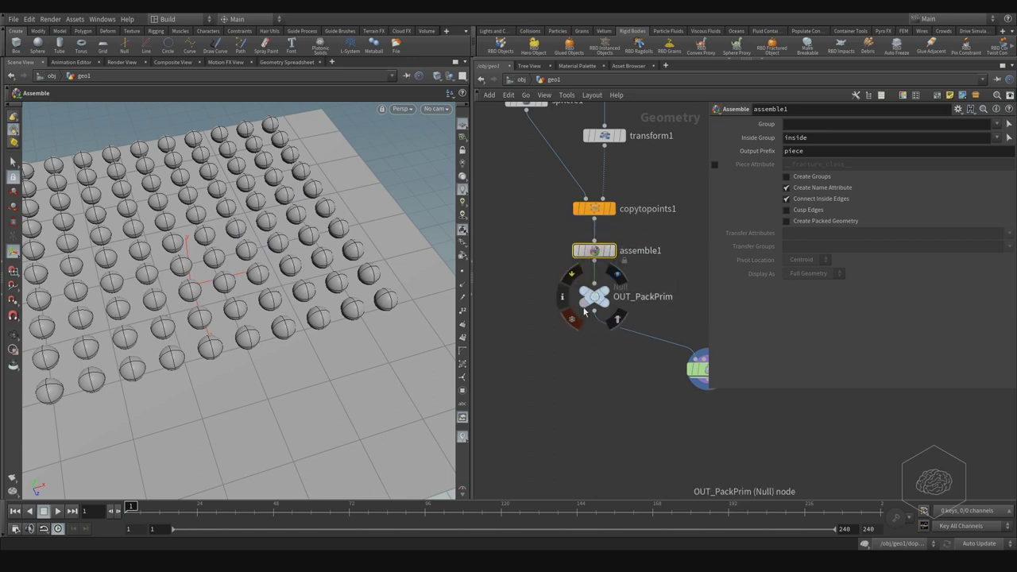
{"action": "middle_click_drag", "start_coordinate": [664, 287], "coordinate": [619, 286]}
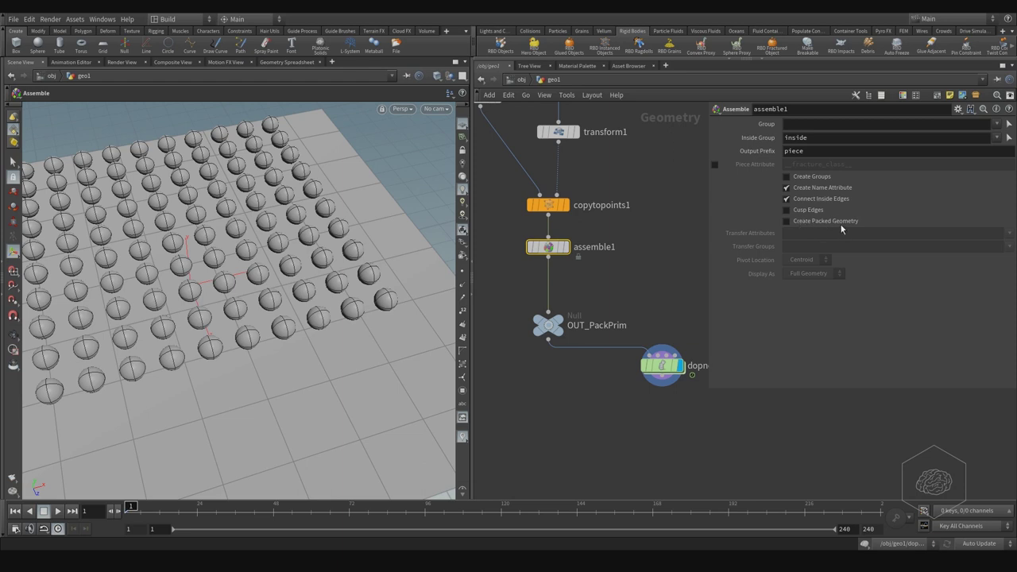
{"action": "left_click", "coordinate": [829, 222]}
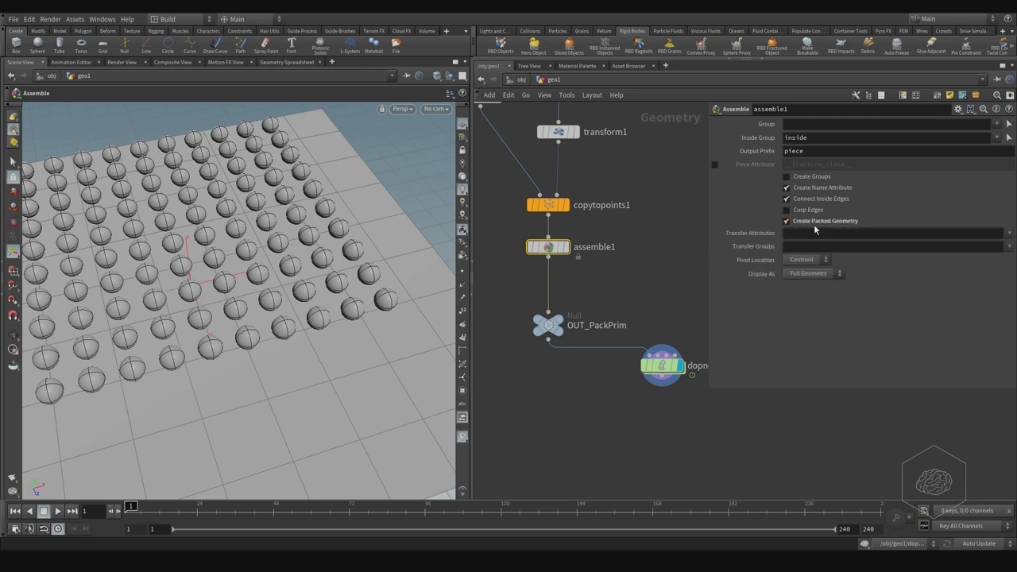
{"action": "left_click_drag", "start_coordinate": [548, 247], "coordinate": [552, 268]}
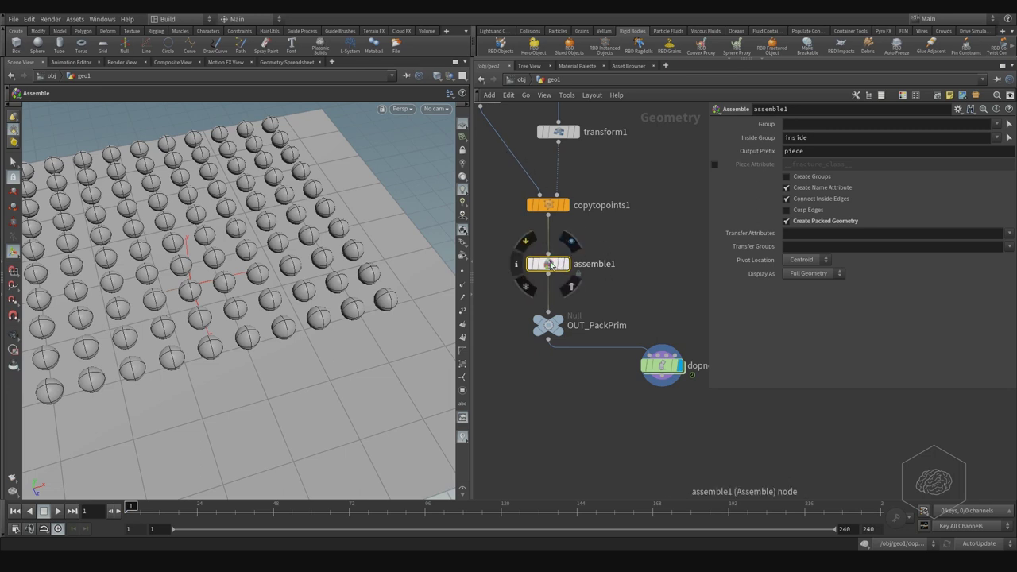
Step: Compare the geometry info of assemble1 (100 packed prims) and copytopoints1
{"action": "middle_click", "coordinate": [548, 265]}
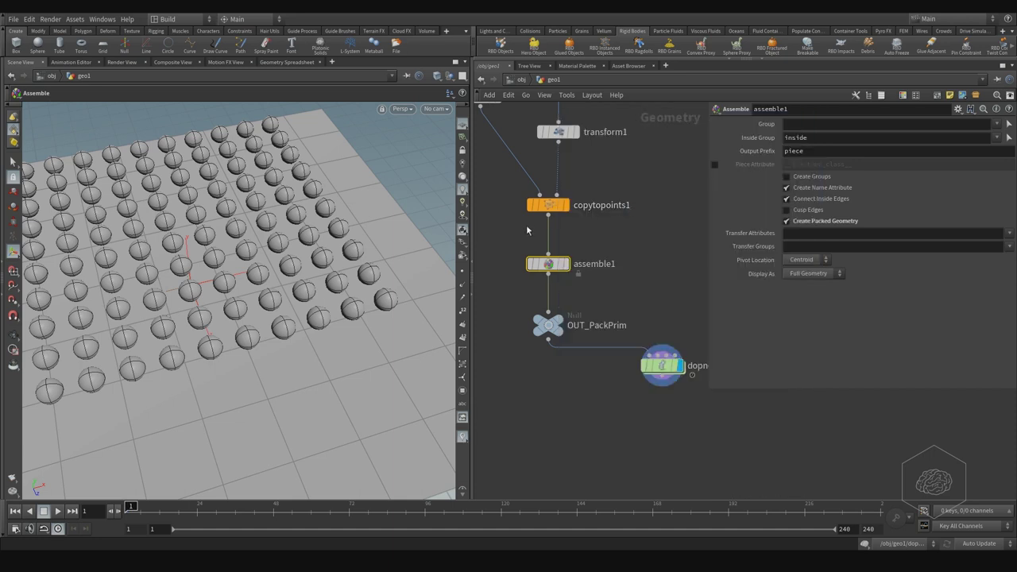
{"action": "left_click", "coordinate": [549, 206]}
{"action": "middle_click", "coordinate": [554, 210]}
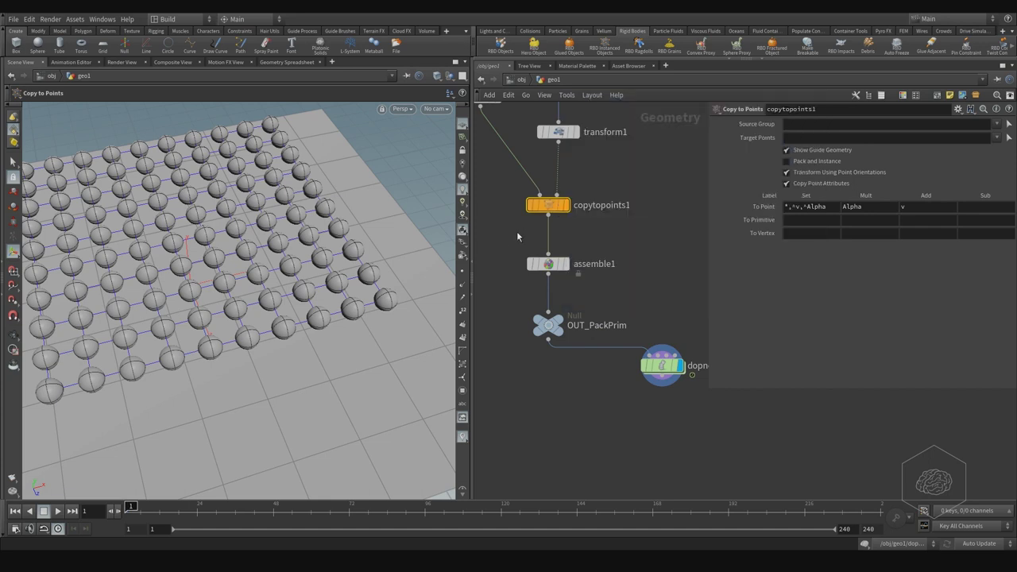
Step: Inside dopnet1, select rbdpackedobject1, play about 64 frames of the fall, and rewind to frame 1
{"action": "double_click", "coordinate": [677, 370]}
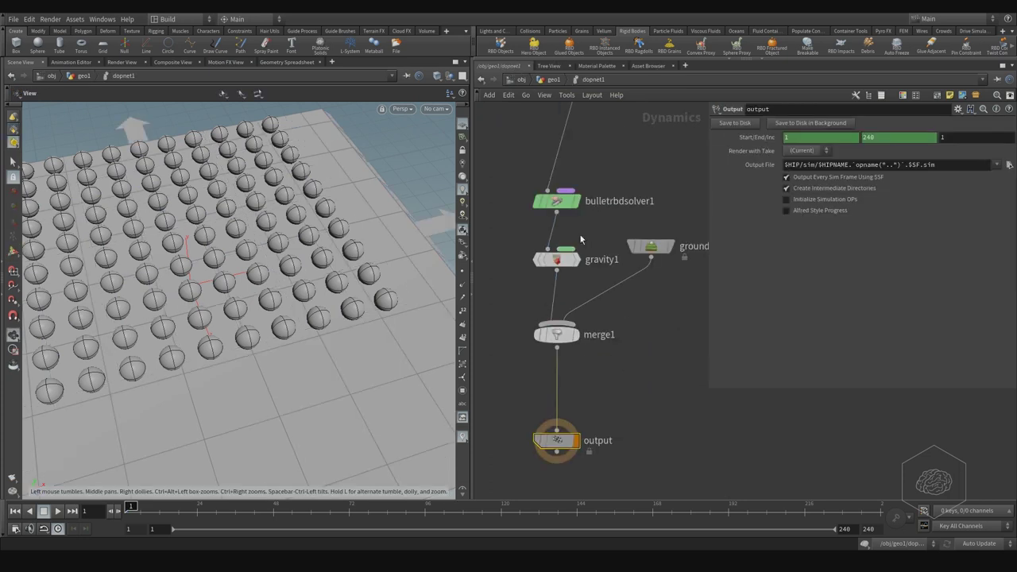
{"action": "middle_click_drag", "start_coordinate": [588, 163], "coordinate": [594, 239]}
{"action": "left_click_drag", "start_coordinate": [621, 212], "coordinate": [556, 110]}
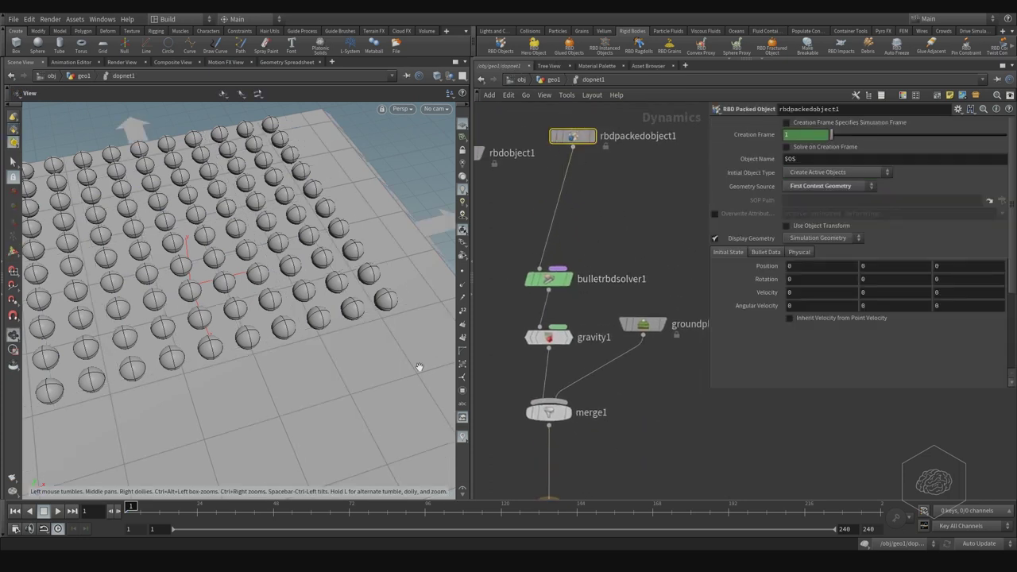
{"action": "left_click", "coordinate": [61, 510]}
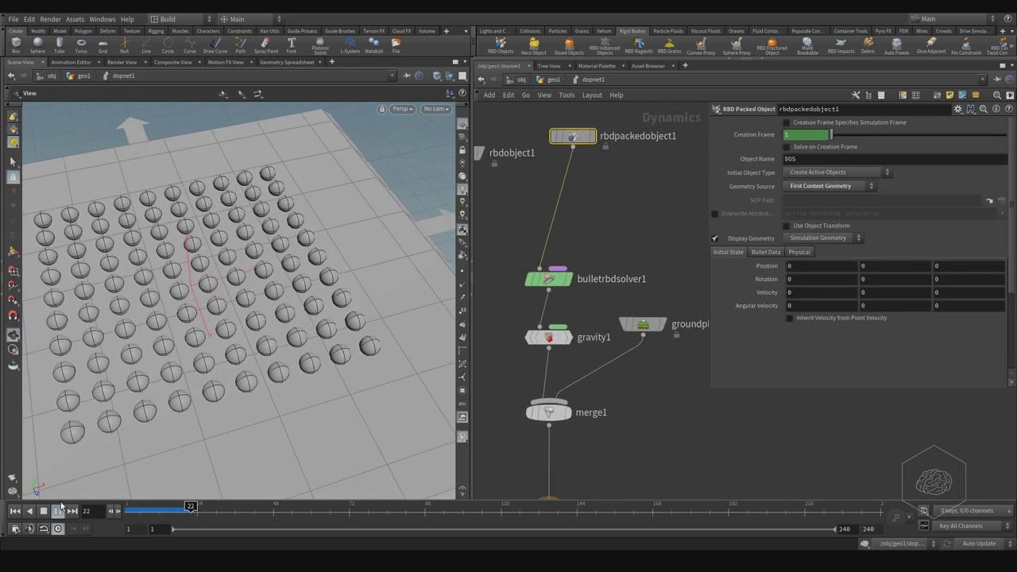
{"action": "key", "text": "Up"}
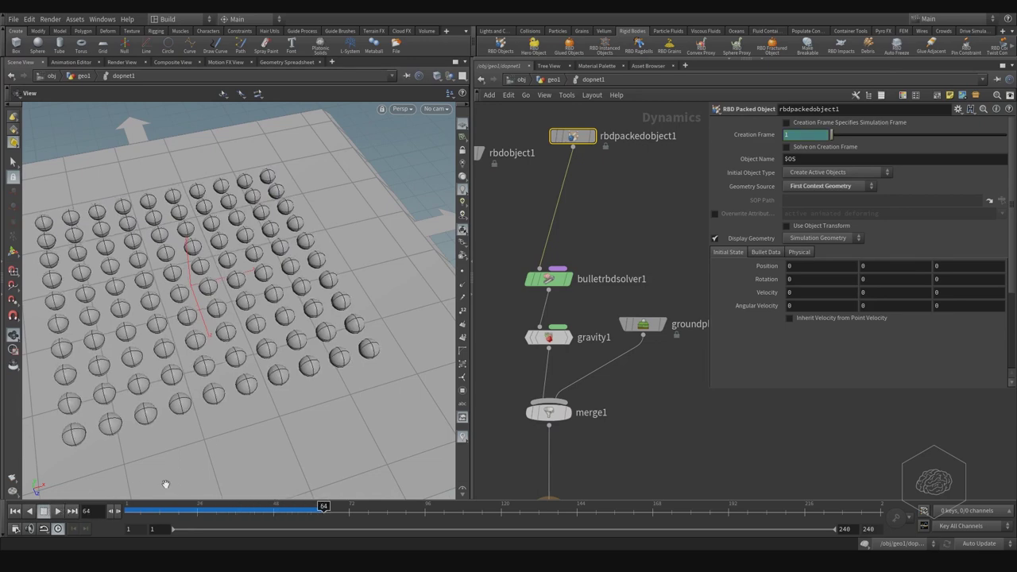
{"action": "left_click_drag", "start_coordinate": [335, 511], "coordinate": [125, 512]}
{"action": "left_click", "coordinate": [125, 513]}
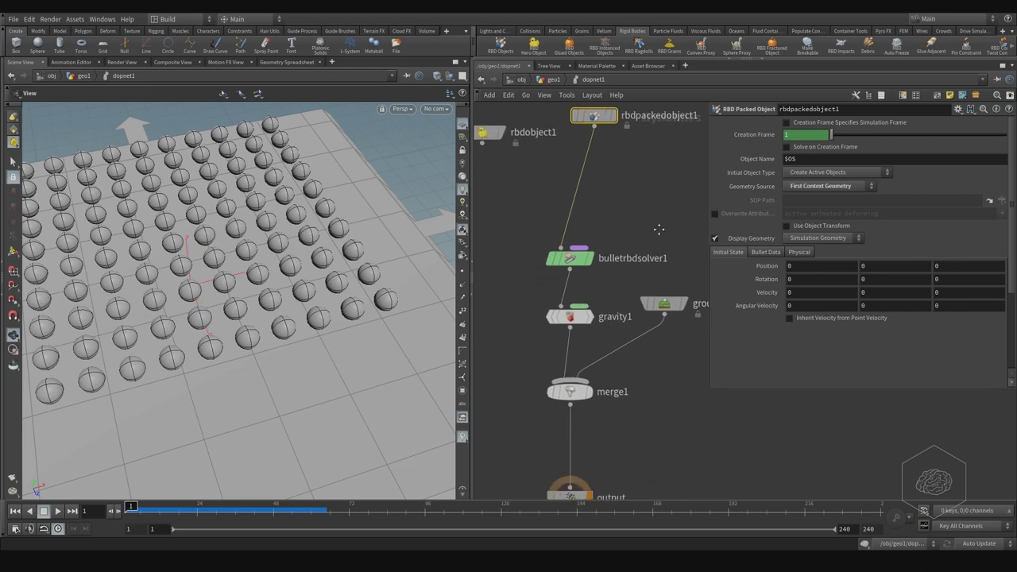
{"action": "middle_click_drag", "start_coordinate": [534, 201], "coordinate": [551, 178]}
Step: In geo1, select transform1 and drag its Rotate X and Y values to tilt the sphere grid (Y 2.9)
{"action": "left_click", "coordinate": [552, 80]}
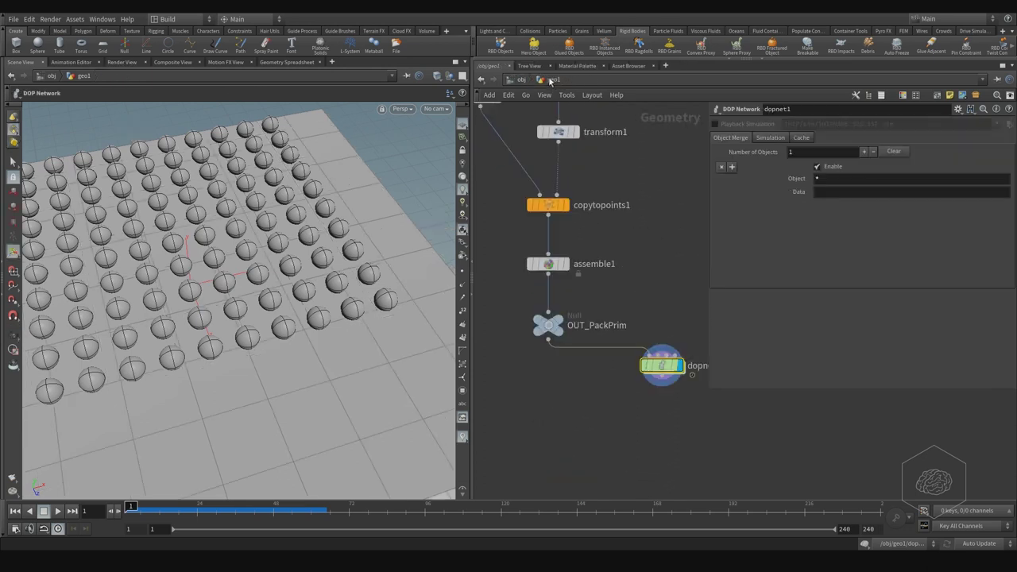
{"action": "middle_click_drag", "start_coordinate": [626, 191], "coordinate": [643, 250]}
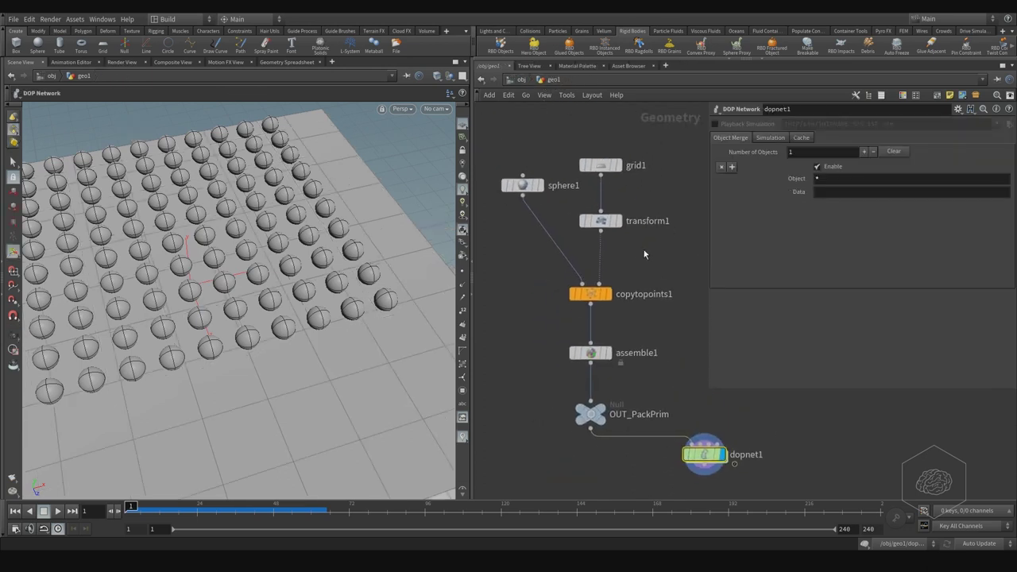
{"action": "left_click", "coordinate": [604, 221]}
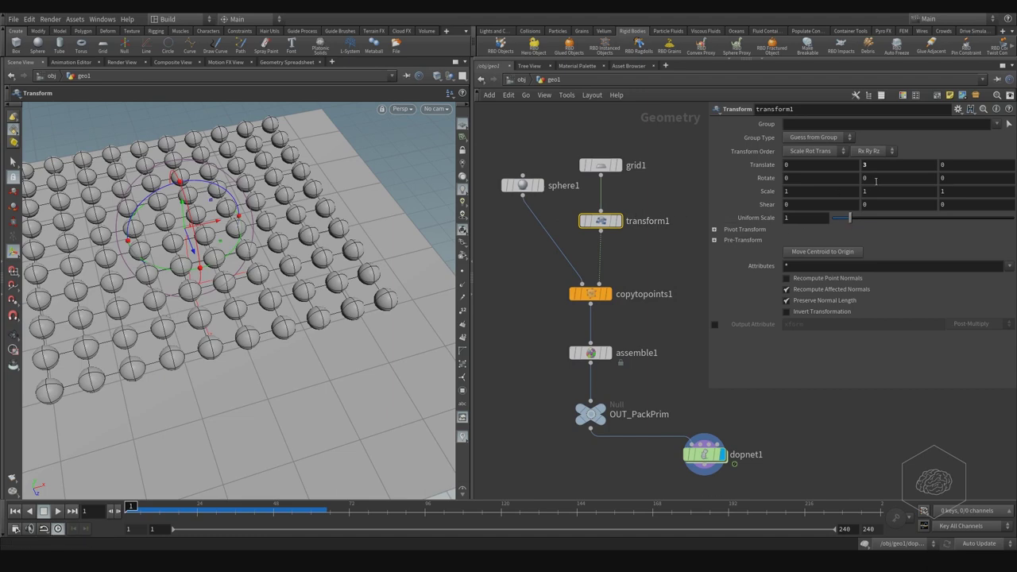
{"action": "middle_click_drag", "start_coordinate": [871, 176], "coordinate": [736, 173]}
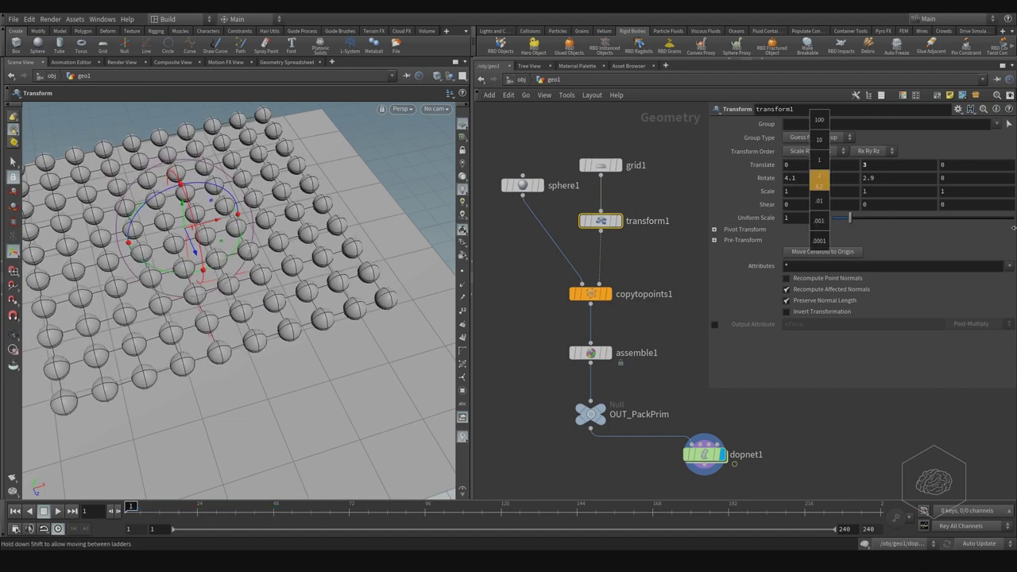
{"action": "middle_click_drag", "start_coordinate": [635, 288], "coordinate": [591, 243]}
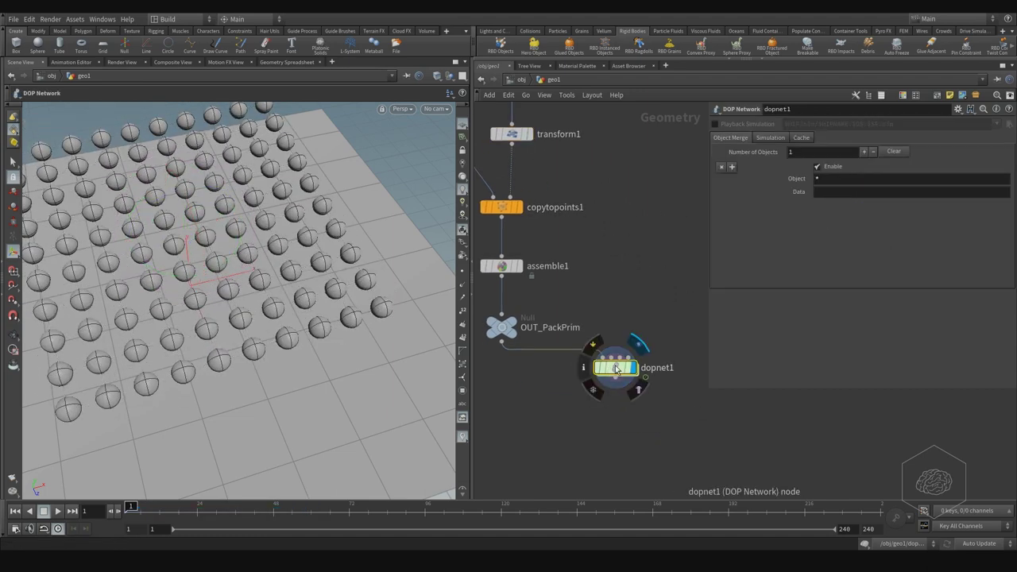
Step: Inside dopnet1, play the tilted-grid simulation, then scrub and orbit to watch the spheres land
{"action": "double_click", "coordinate": [604, 363]}
{"action": "left_click", "coordinate": [539, 443]}
{"action": "left_click", "coordinate": [58, 510]}
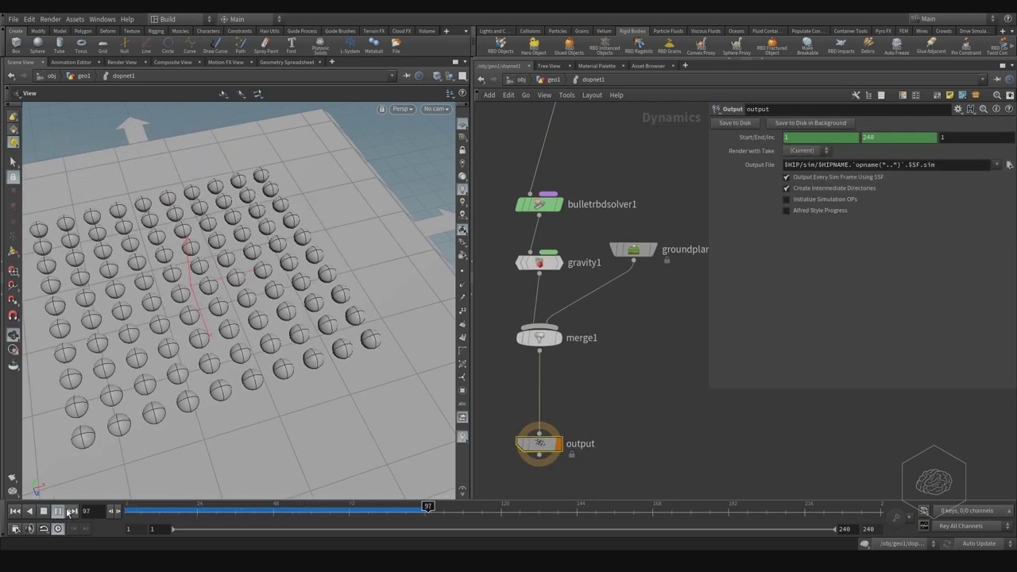
{"action": "mouse_move", "coordinate": [127, 506]}
{"action": "left_mouse_down"}
{"action": "mouse_move", "coordinate": [191, 506]}
{"action": "mouse_move", "coordinate": [182, 506]}
{"action": "left_mouse_up"}
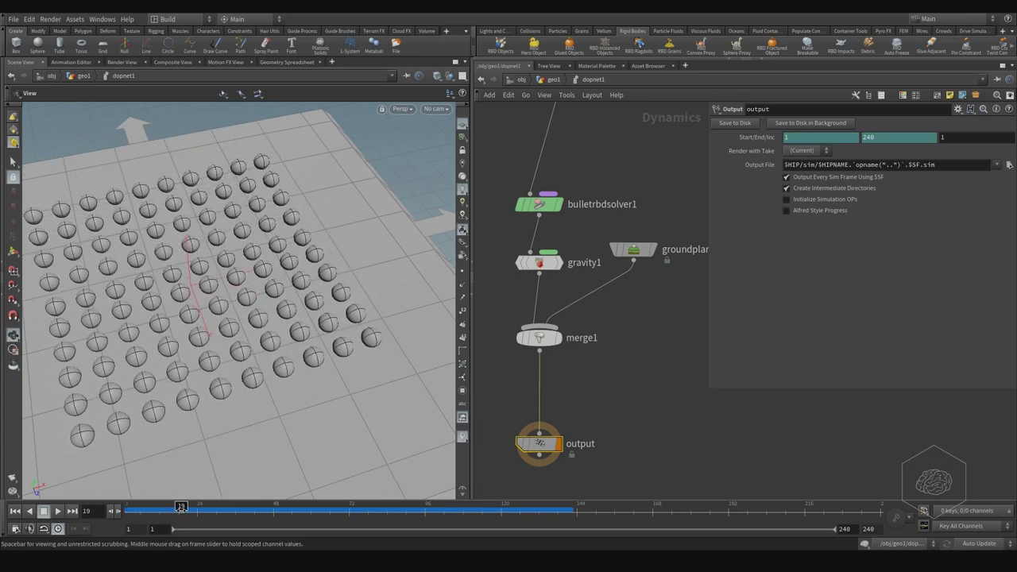
{"action": "mouse_move", "coordinate": [237, 377]}
{"action": "left_mouse_down"}
{"action": "mouse_move", "coordinate": [323, 274]}
{"action": "mouse_move", "coordinate": [288, 268]}
{"action": "mouse_move", "coordinate": [289, 299]}
{"action": "mouse_move", "coordinate": [264, 302]}
{"action": "left_mouse_up"}
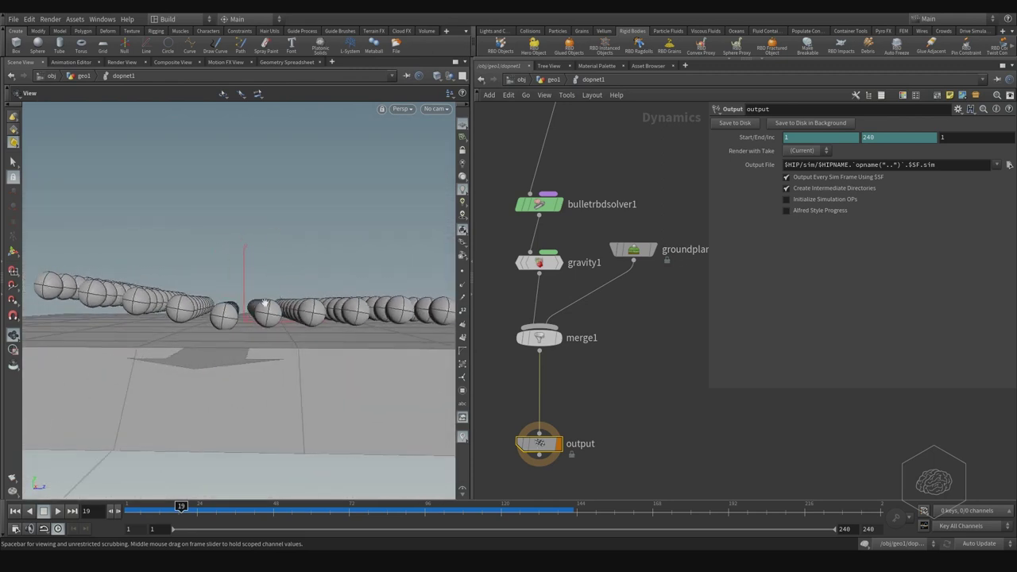
{"action": "left_click_drag", "start_coordinate": [206, 327], "coordinate": [191, 331]}
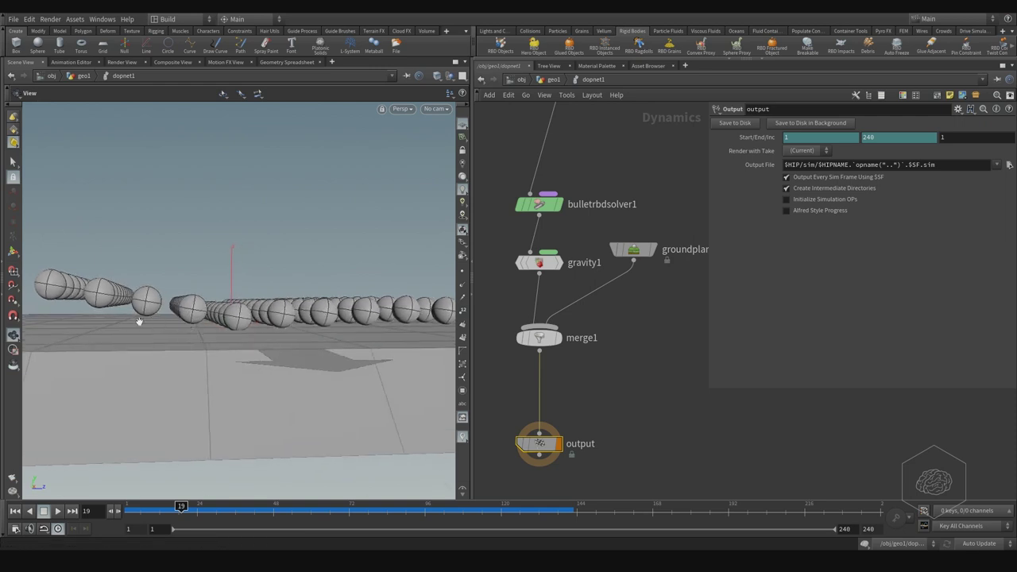
{"action": "mouse_move", "coordinate": [181, 508]}
{"action": "left_mouse_down"}
{"action": "mouse_move", "coordinate": [223, 508]}
{"action": "mouse_move", "coordinate": [119, 518]}
{"action": "left_mouse_up"}
Step: Back in geo1, turn on the Bypass flag of the assemble1 node
{"action": "middle_click_drag", "start_coordinate": [620, 156], "coordinate": [638, 243]}
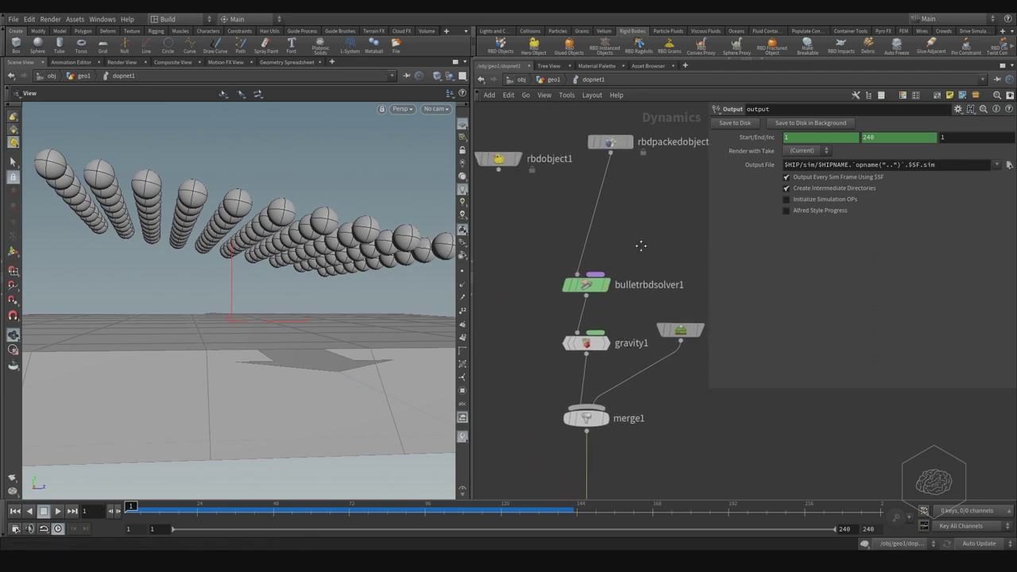
{"action": "left_click", "coordinate": [553, 81]}
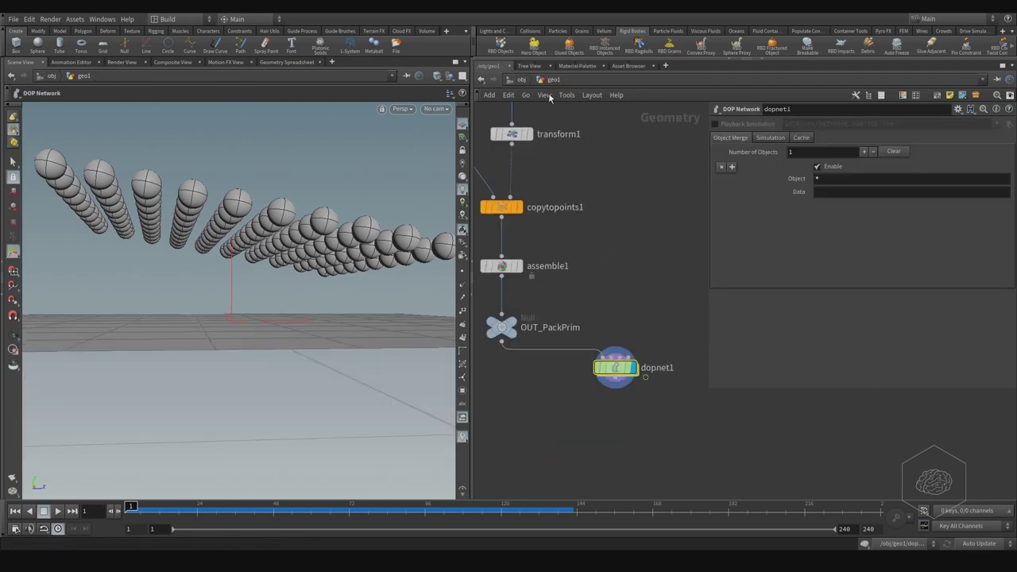
{"action": "left_click", "coordinate": [545, 265]}
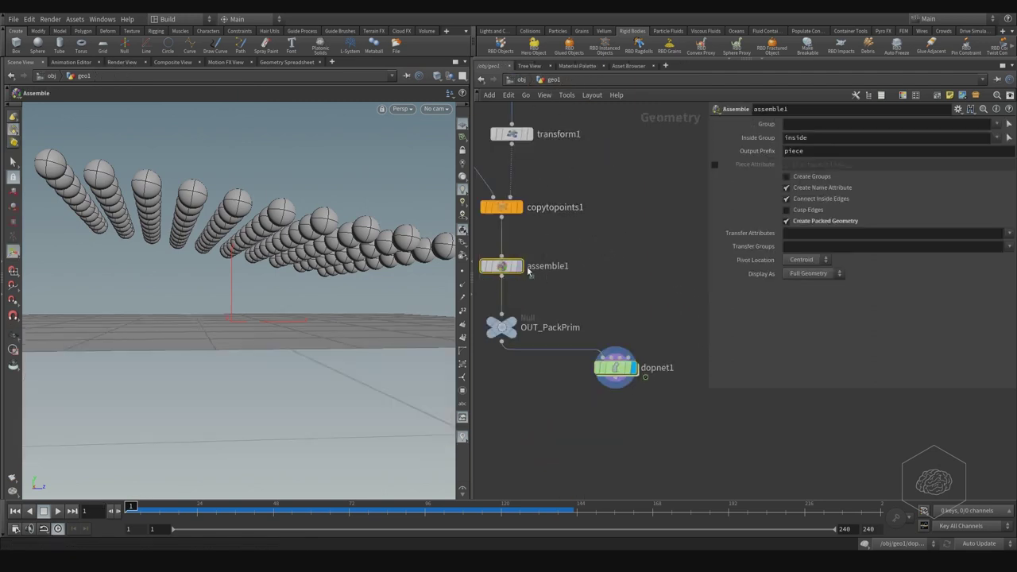
{"action": "left_click", "coordinate": [481, 249]}
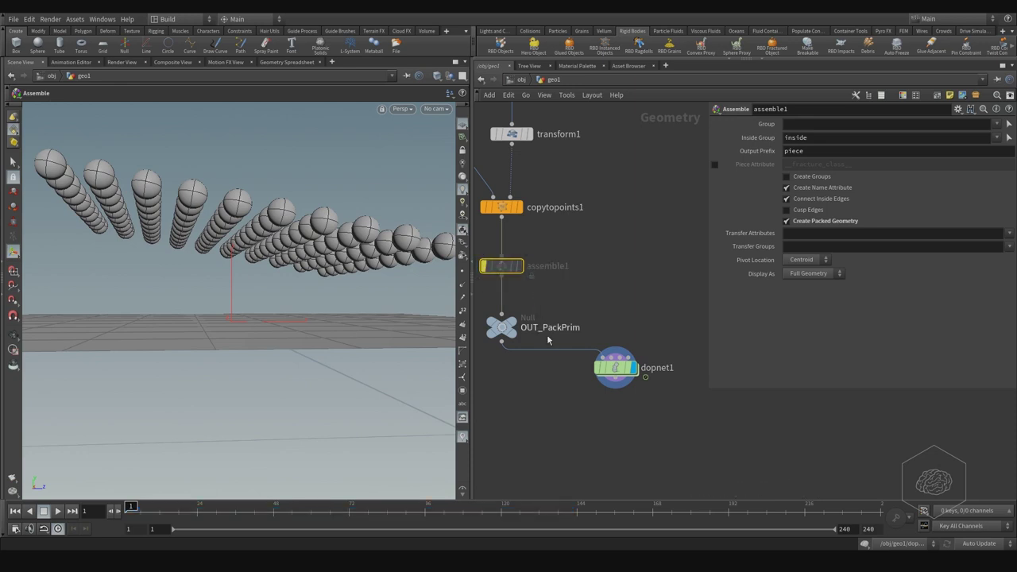
Step: Enter dopnet1 and replay the simulation without assemble1
{"action": "left_click", "coordinate": [615, 366]}
{"action": "double_click", "coordinate": [616, 367]}
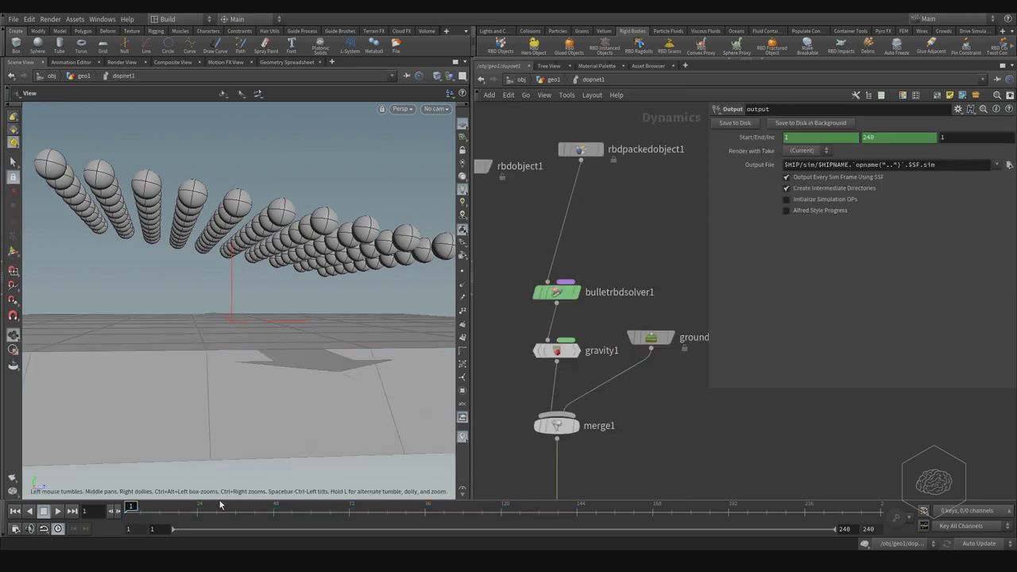
{"action": "left_click", "coordinate": [58, 512]}
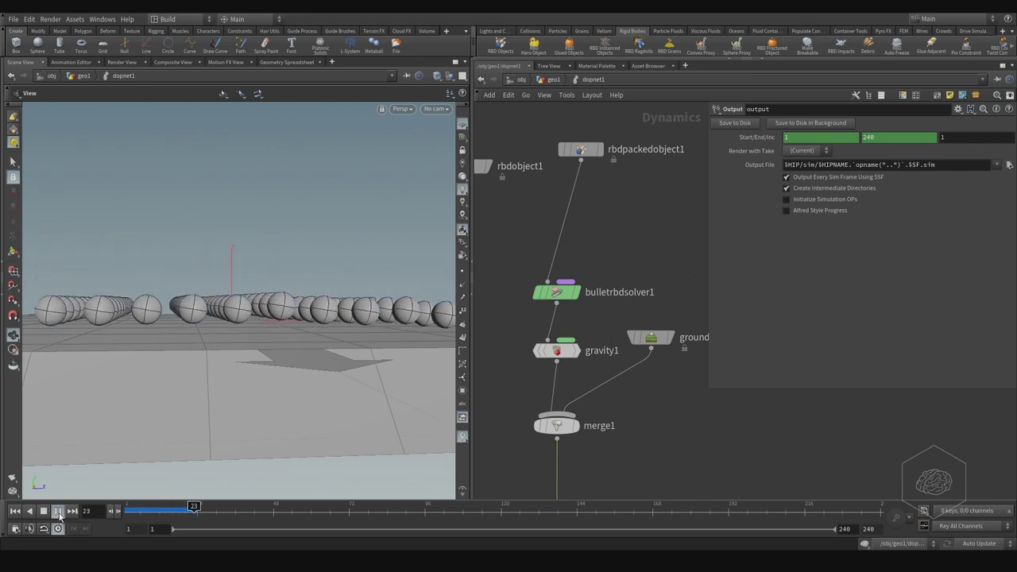
Step: Wire rbdobject1 into bulletrbdsolver1's first input and play the simulation from frame 1
{"action": "middle_click_drag", "start_coordinate": [579, 240], "coordinate": [610, 283]}
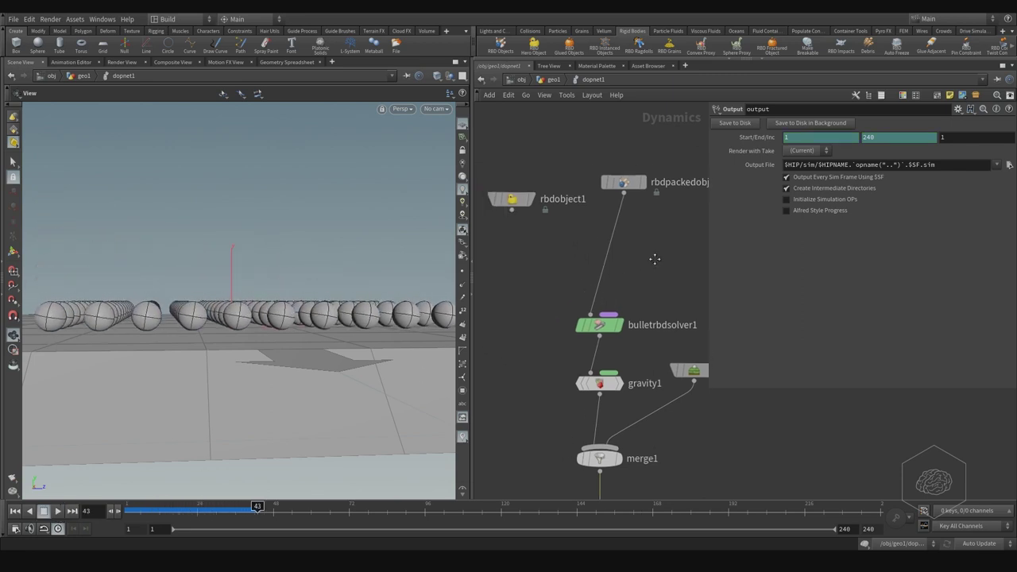
{"action": "left_click", "coordinate": [499, 217]}
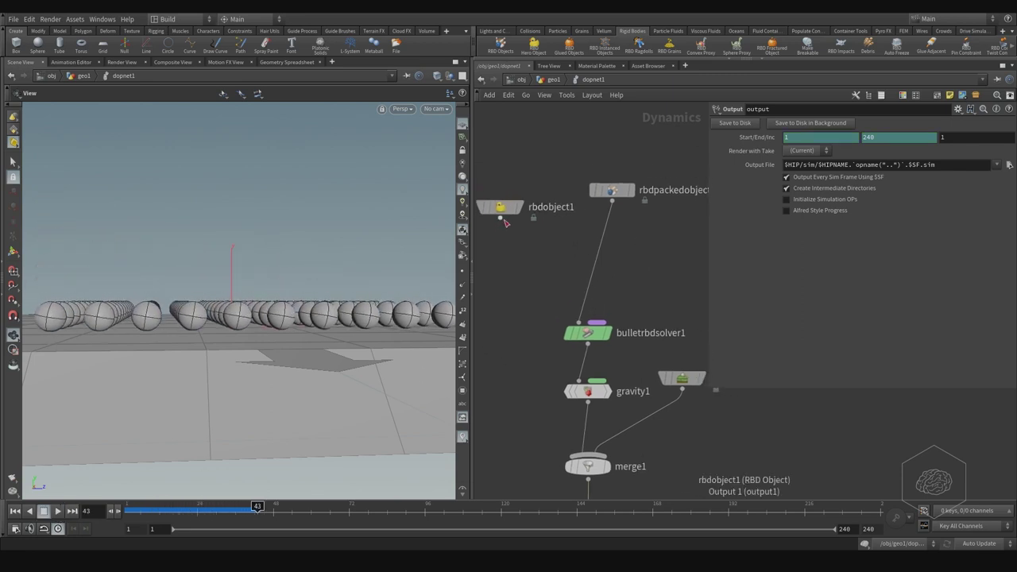
{"action": "left_click", "coordinate": [579, 323]}
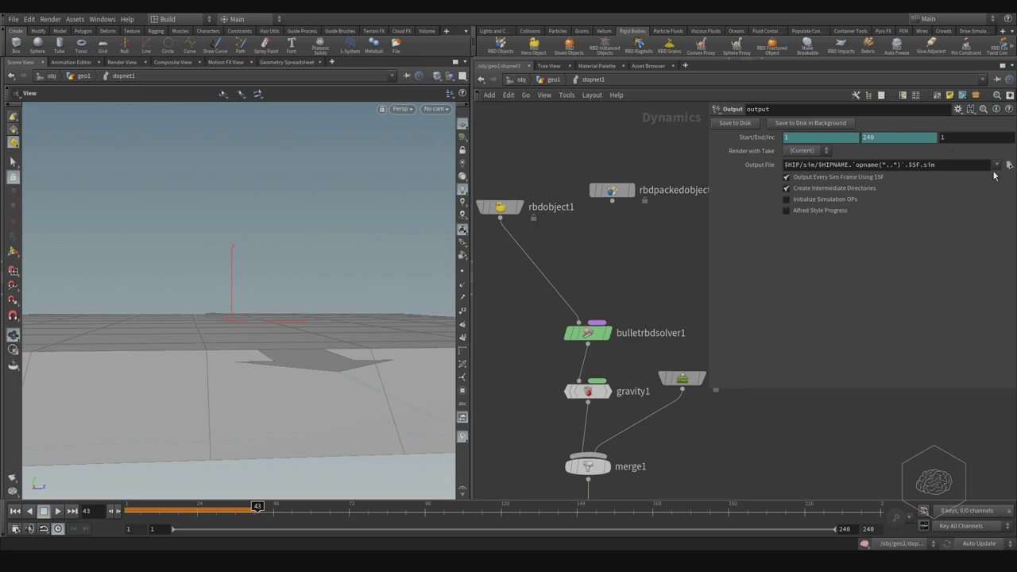
{"action": "left_click", "coordinate": [499, 207]}
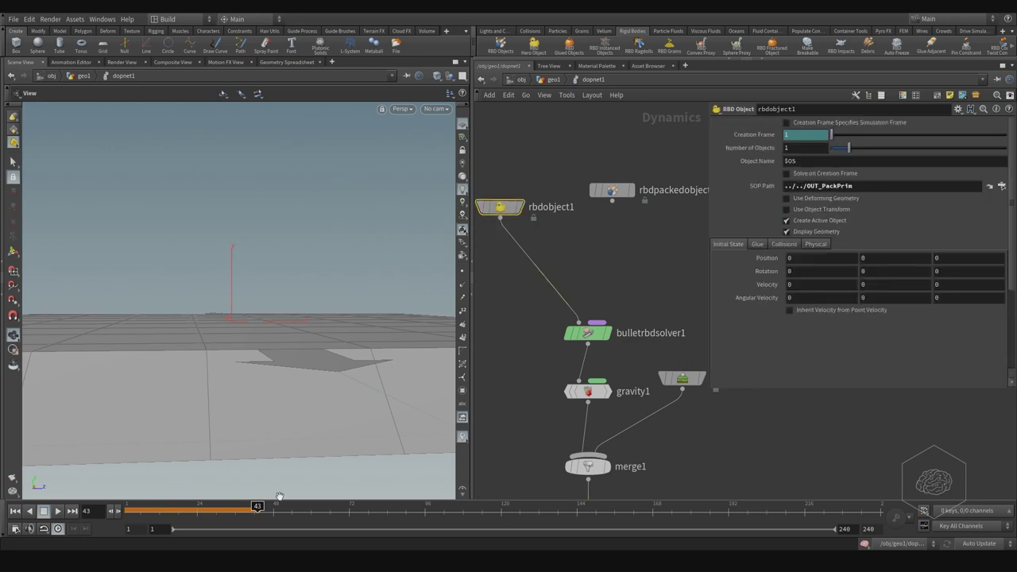
{"action": "left_click", "coordinate": [127, 507]}
{"action": "left_click", "coordinate": [58, 511]}
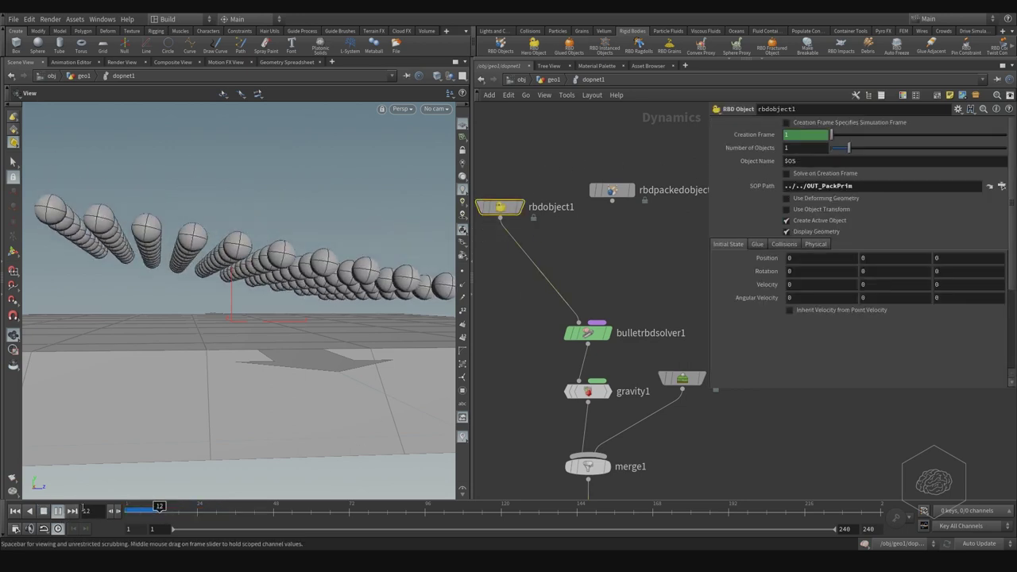
{"action": "mouse_move", "coordinate": [217, 509]}
{"action": "left_mouse_down"}
{"action": "mouse_move", "coordinate": [155, 511]}
{"action": "mouse_move", "coordinate": [197, 507]}
{"action": "left_mouse_up"}
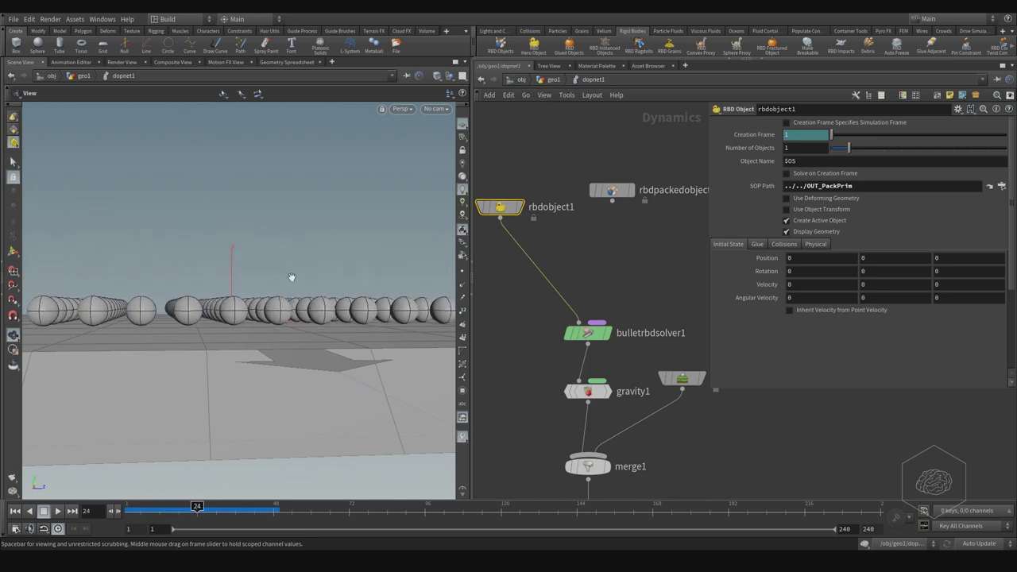
Step: Reconnect rbdpackedobject1 to the solver, scrub the sim back to frame 1, and return to geo1
{"action": "left_click", "coordinate": [612, 199]}
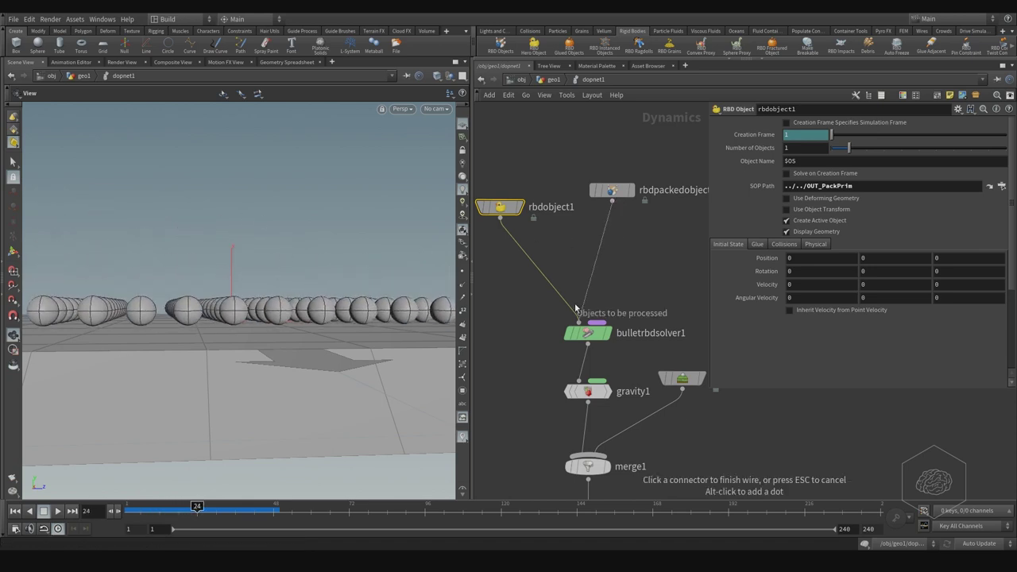
{"action": "left_click", "coordinate": [575, 308]}
{"action": "left_click_drag", "start_coordinate": [128, 507], "coordinate": [203, 509]}
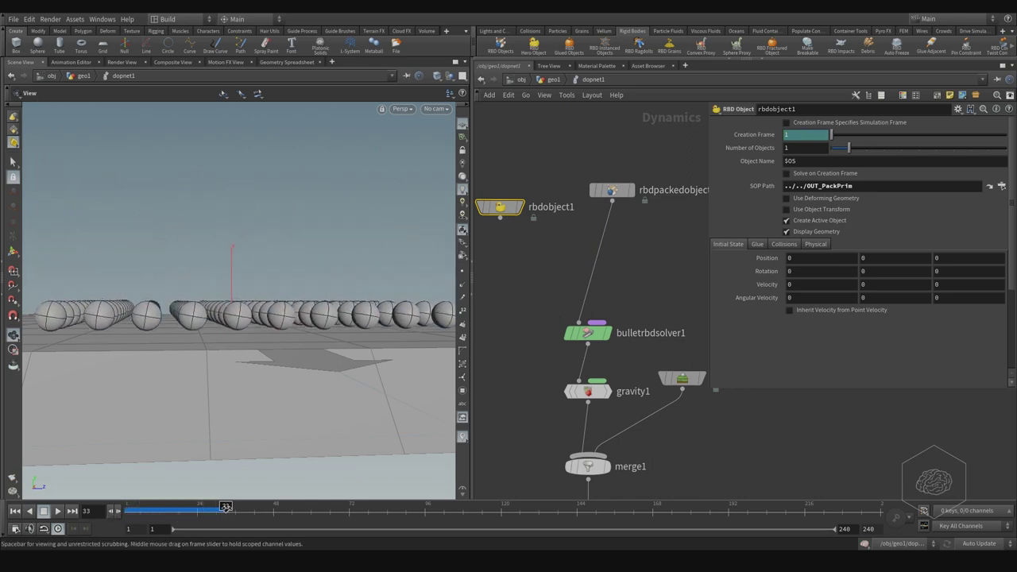
{"action": "left_click_drag", "start_coordinate": [225, 506], "coordinate": [131, 506]}
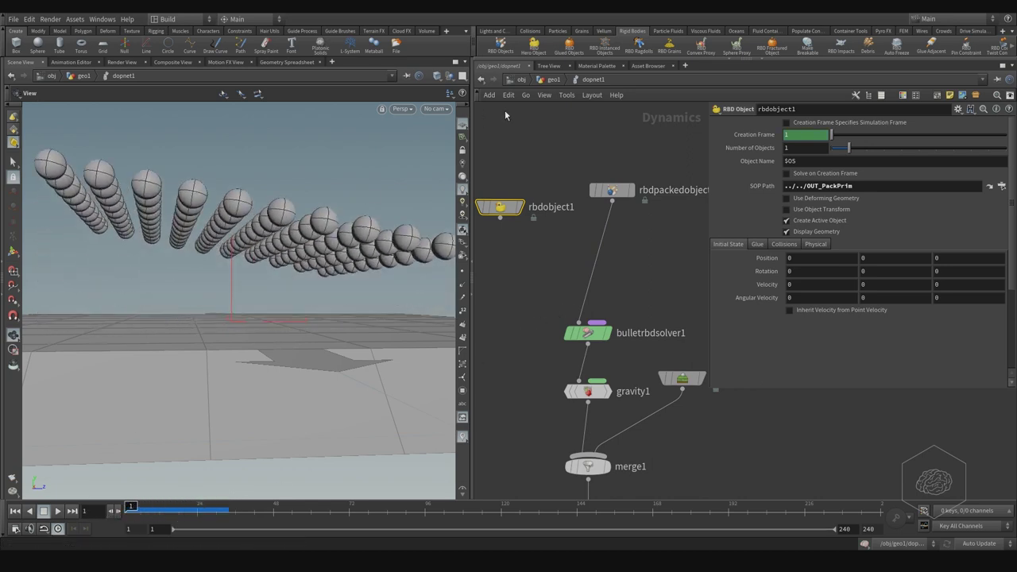
{"action": "left_click", "coordinate": [550, 82]}
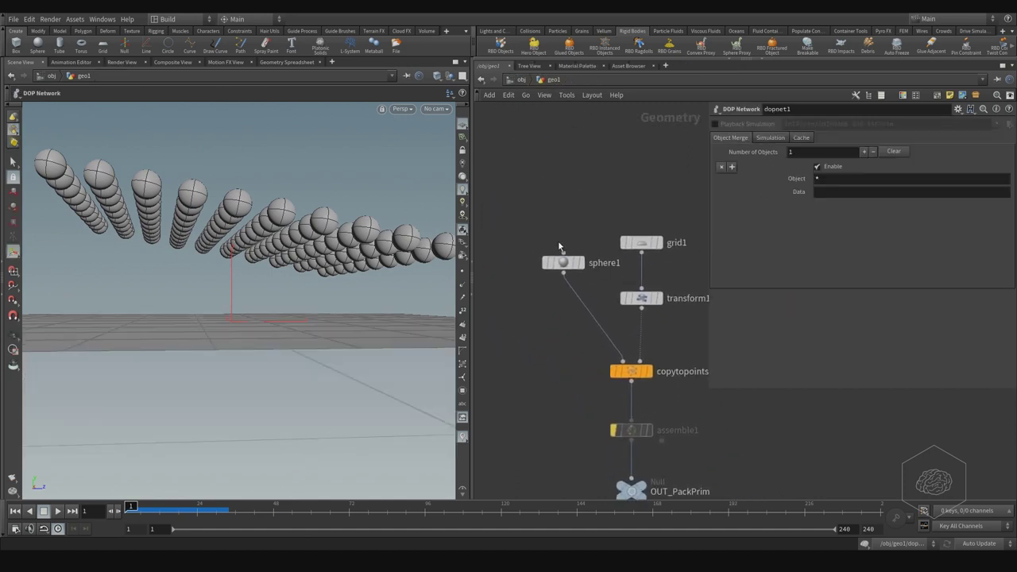
Step: Set sphere1's Primitive Type to Polygon
{"action": "left_click", "coordinate": [559, 262]}
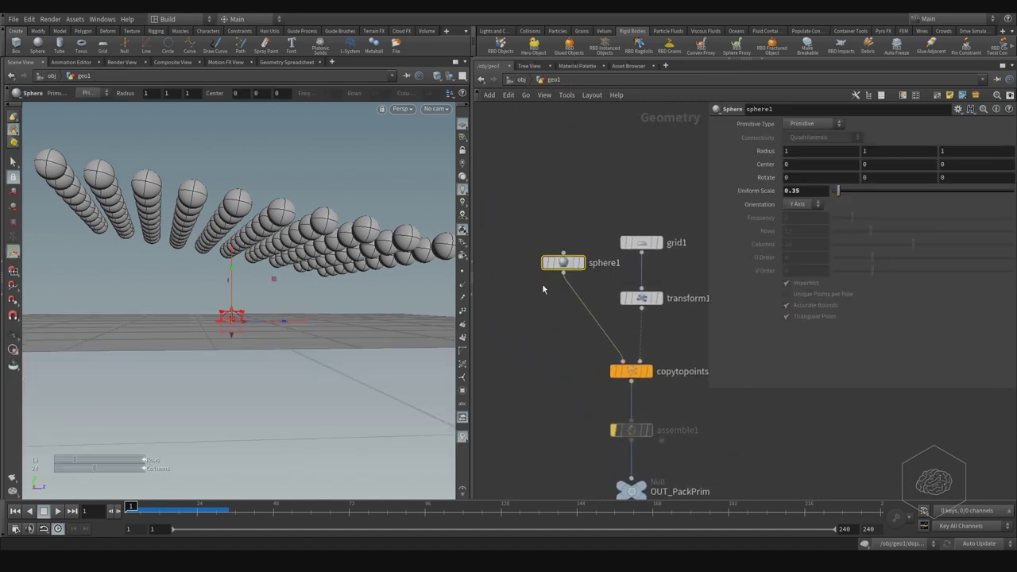
{"action": "left_click", "coordinate": [805, 131]}
{"action": "left_click", "coordinate": [789, 155]}
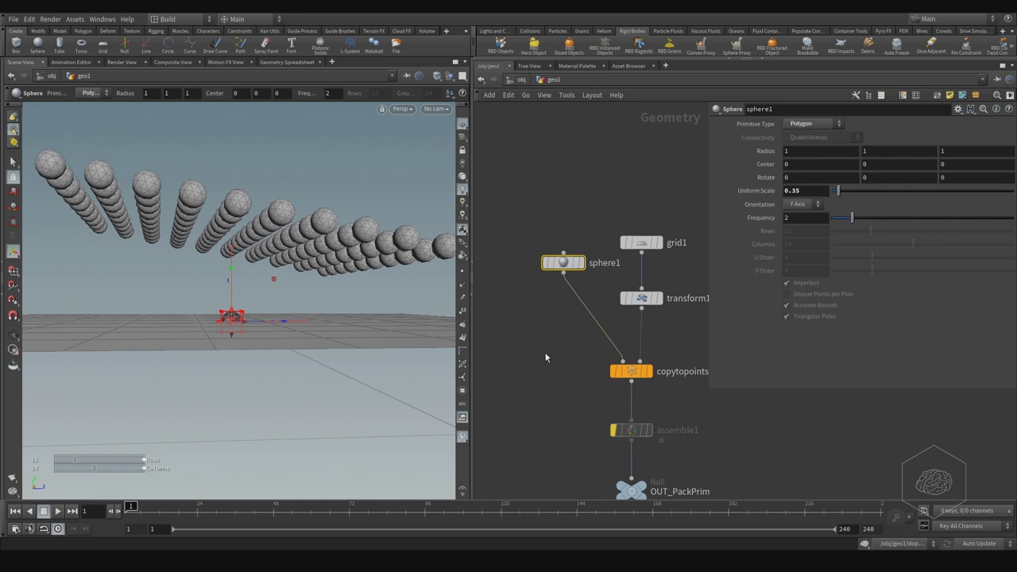
Step: Play the dopnet1 simulation to frame 72, rewind, inspect rbdpackedobject1, and return to geo1
{"action": "middle_click_drag", "start_coordinate": [545, 357], "coordinate": [523, 252]}
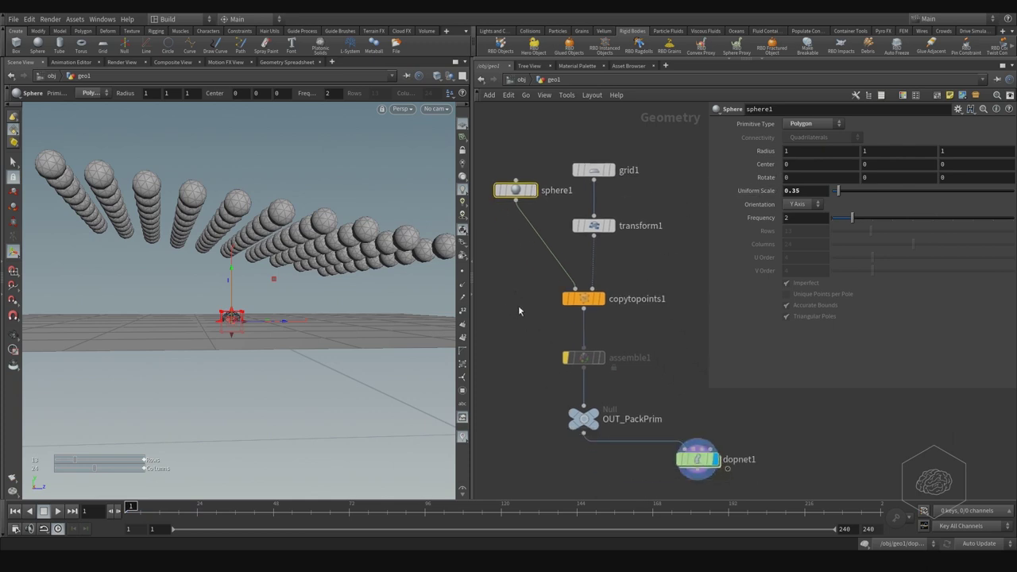
{"action": "double_click", "coordinate": [715, 426]}
{"action": "left_click", "coordinate": [58, 511]}
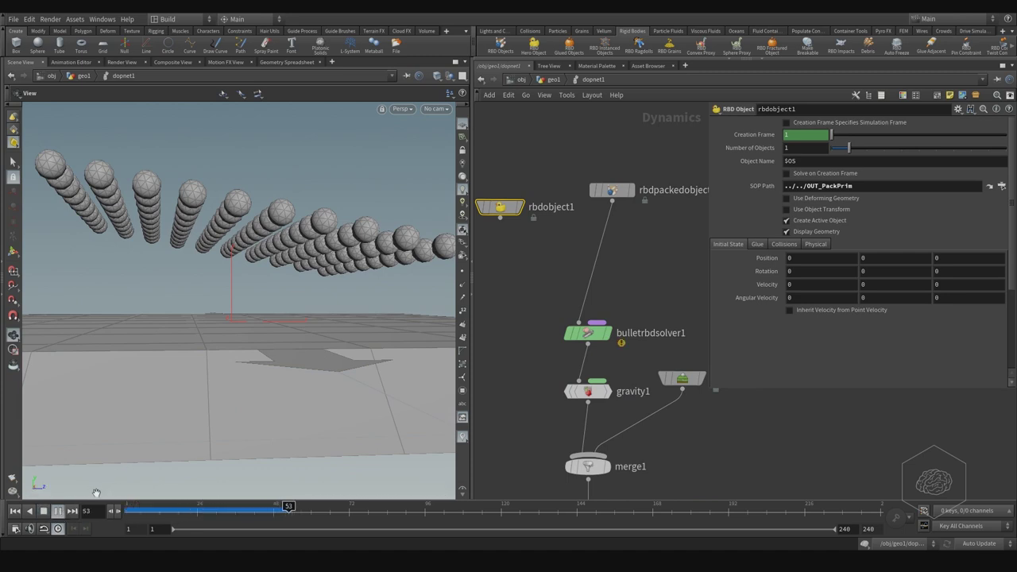
{"action": "left_click", "coordinate": [62, 514]}
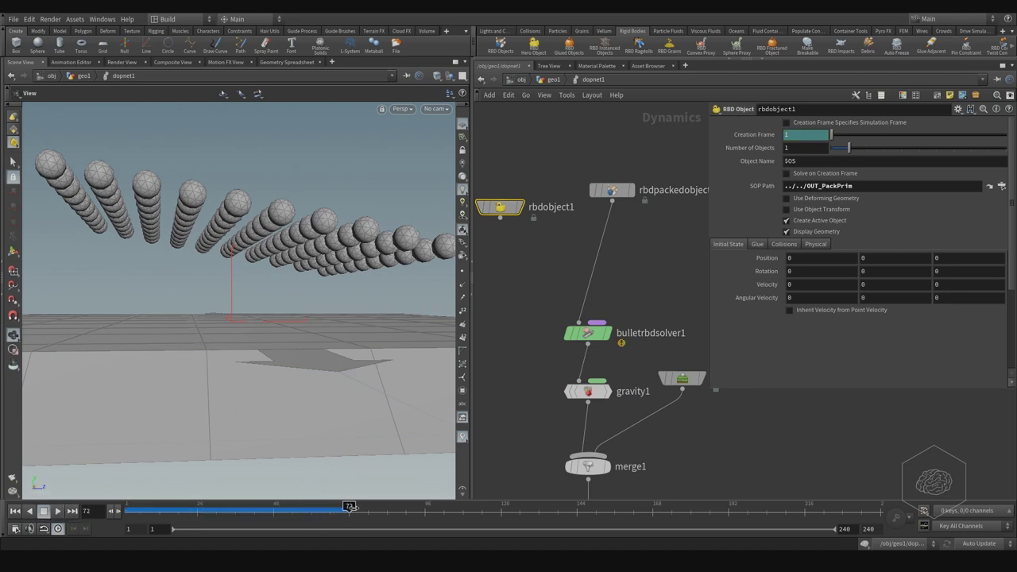
{"action": "left_click_drag", "start_coordinate": [350, 506], "coordinate": [134, 508]}
{"action": "middle_click_drag", "start_coordinate": [650, 264], "coordinate": [639, 232]}
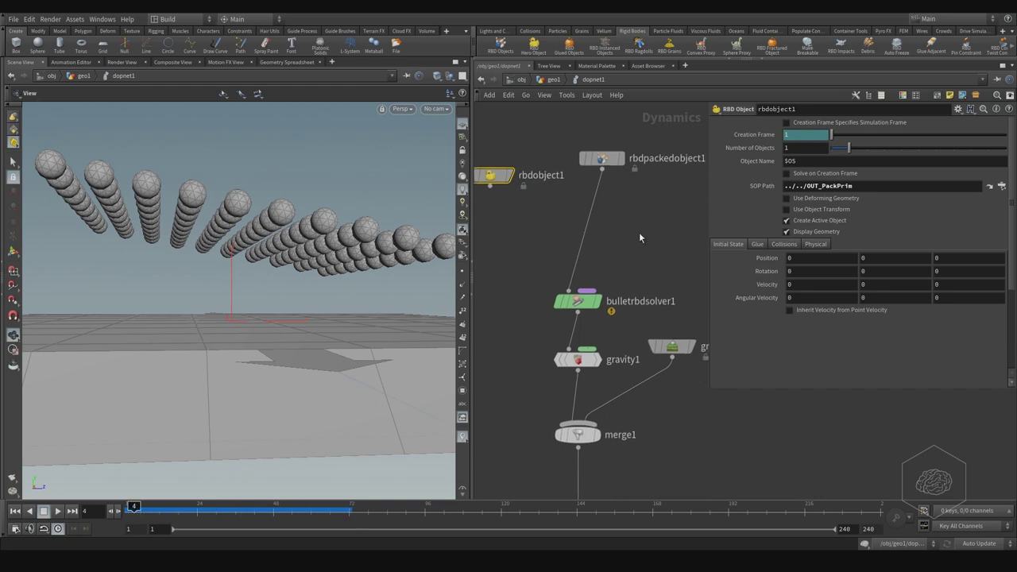
{"action": "left_click", "coordinate": [601, 159]}
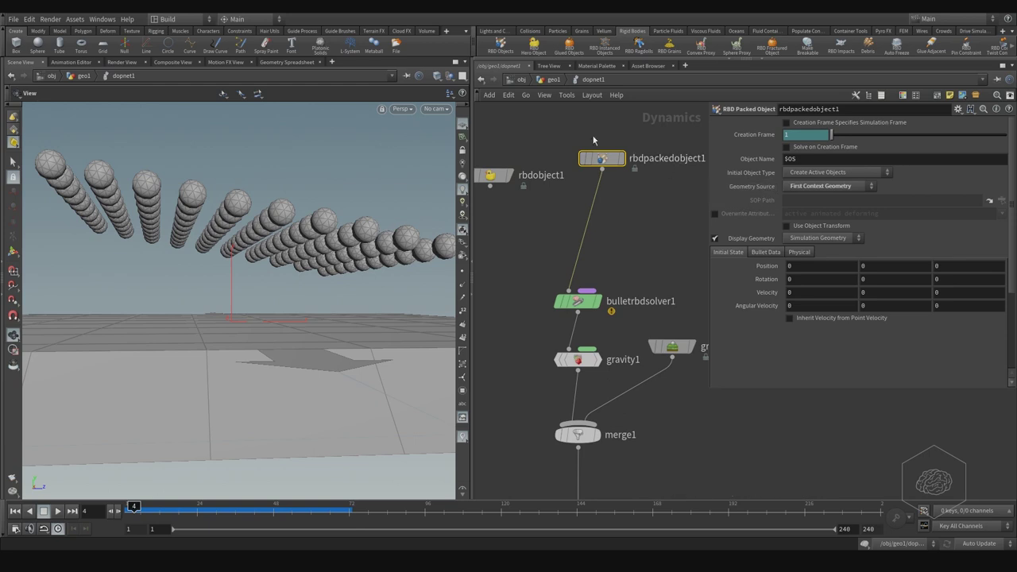
{"action": "left_click", "coordinate": [559, 83]}
Step: Un-bypass assemble1, then replay dopnet1's simulation from frame 1
{"action": "left_click", "coordinate": [609, 325]}
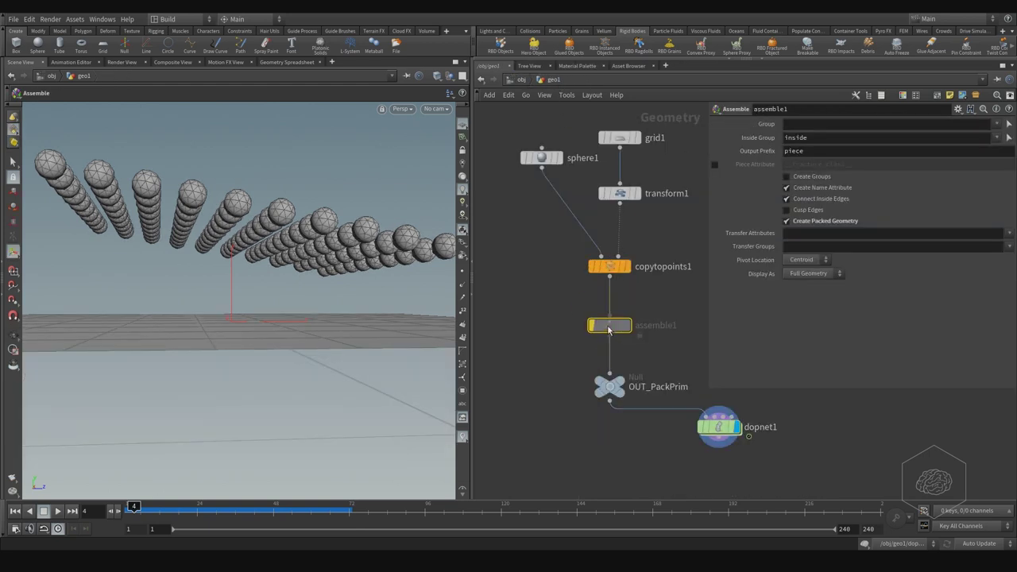
{"action": "left_click", "coordinate": [592, 325]}
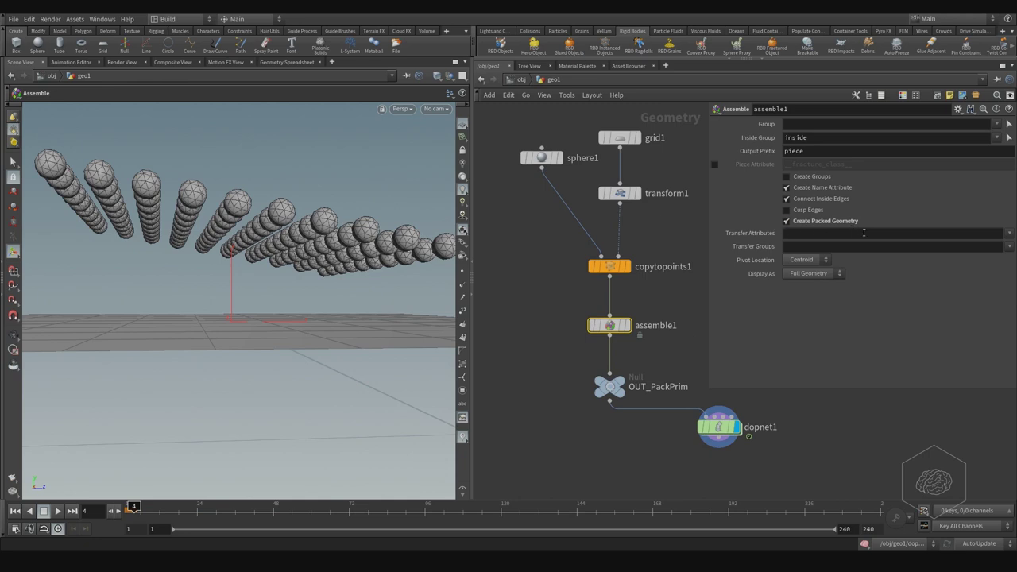
{"action": "left_click", "coordinate": [719, 423]}
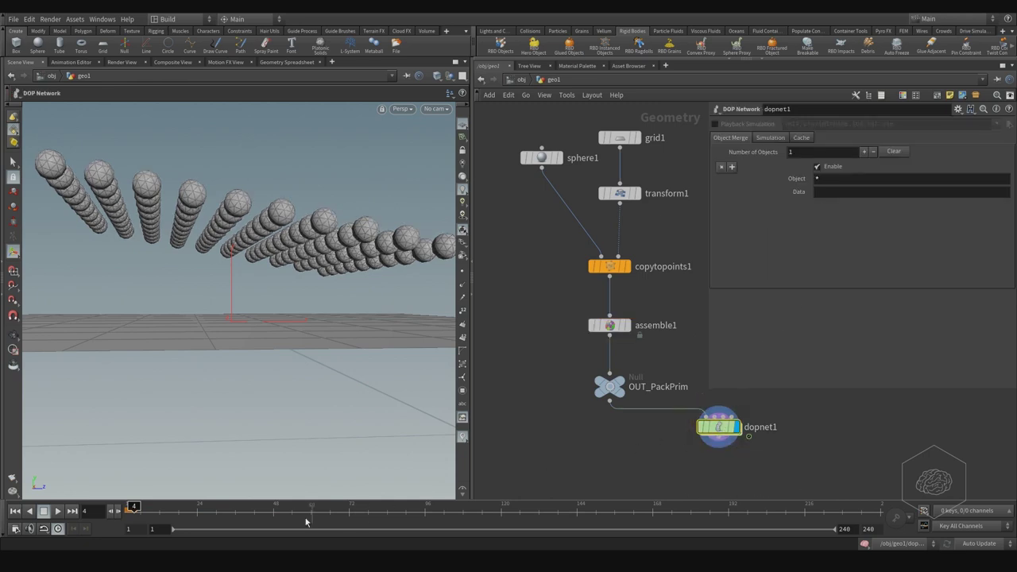
{"action": "left_click_drag", "start_coordinate": [125, 509], "coordinate": [102, 511]}
{"action": "left_click", "coordinate": [57, 512]}
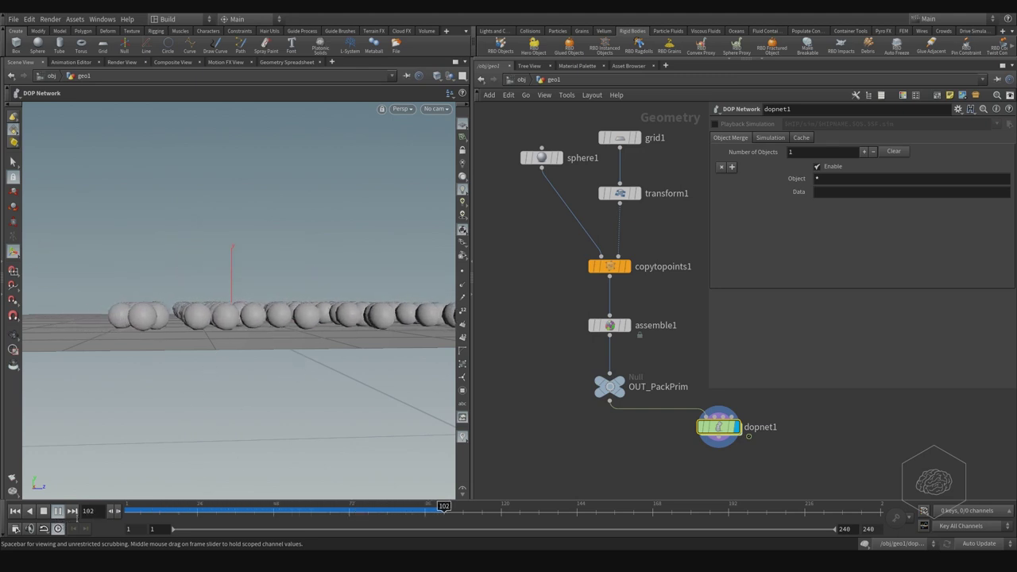
{"action": "key", "text": "Escape"}
Step: Orbit around the scattered spheres, replay from frame 1, then inspect sphere1 and assemble1
{"action": "mouse_move", "coordinate": [275, 306]}
{"action": "left_mouse_down"}
{"action": "mouse_move", "coordinate": [300, 252]}
{"action": "mouse_move", "coordinate": [283, 302]}
{"action": "left_mouse_up"}
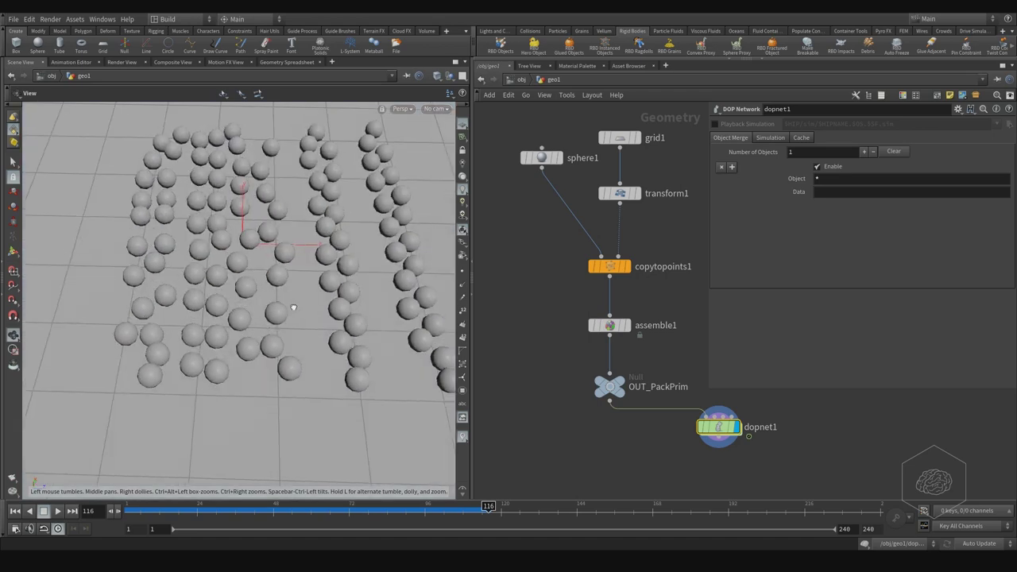
{"action": "mouse_move", "coordinate": [357, 289]}
{"action": "left_mouse_down"}
{"action": "mouse_move", "coordinate": [381, 309]}
{"action": "mouse_move", "coordinate": [298, 324]}
{"action": "mouse_move", "coordinate": [266, 410]}
{"action": "left_mouse_up"}
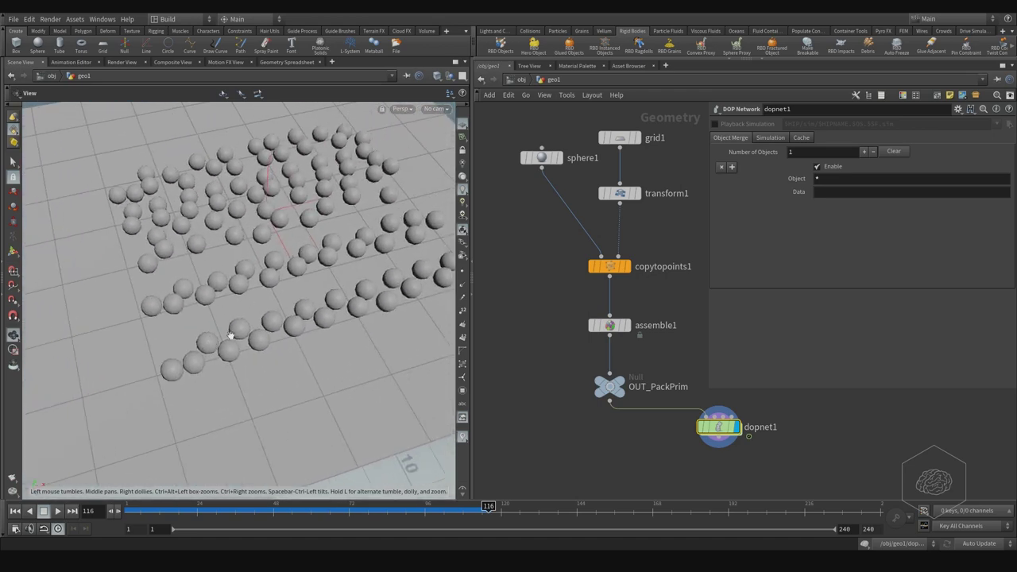
{"action": "left_click", "coordinate": [175, 506]}
{"action": "left_click_drag", "start_coordinate": [175, 505], "coordinate": [130, 507]}
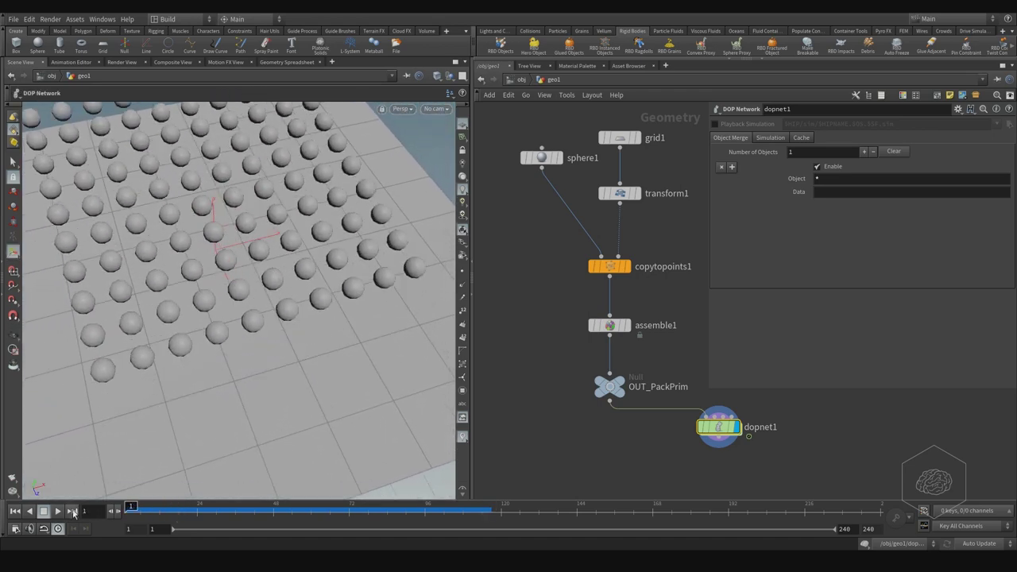
{"action": "left_click", "coordinate": [57, 511]}
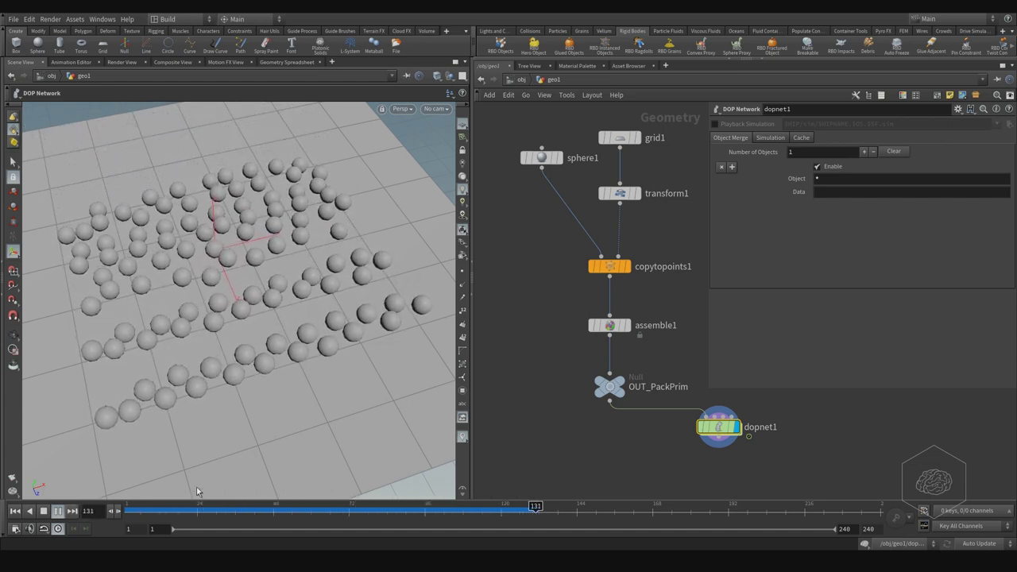
{"action": "left_click_drag", "start_coordinate": [150, 513], "coordinate": [256, 502]}
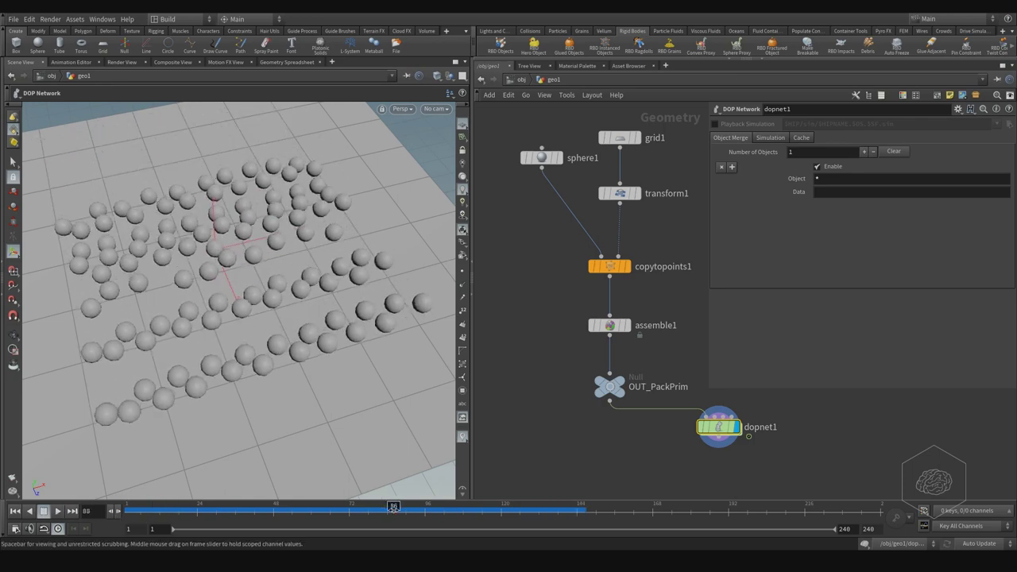
{"action": "mouse_move", "coordinate": [258, 291]}
{"action": "left_mouse_down"}
{"action": "mouse_move", "coordinate": [295, 276]}
{"action": "mouse_move", "coordinate": [326, 282]}
{"action": "left_mouse_up"}
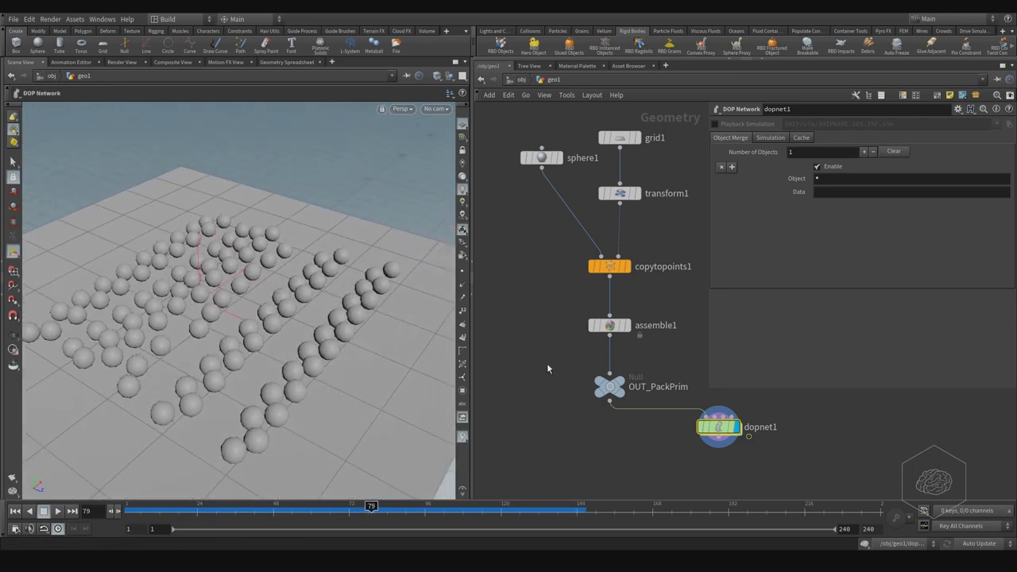
{"action": "left_click", "coordinate": [541, 157]}
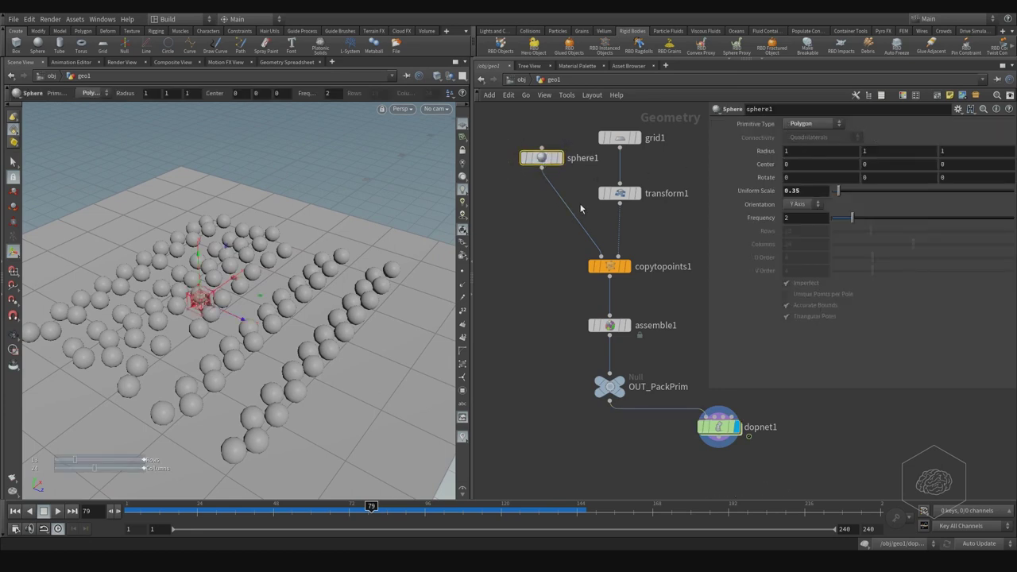
{"action": "left_click_drag", "start_coordinate": [661, 288], "coordinate": [538, 357]}
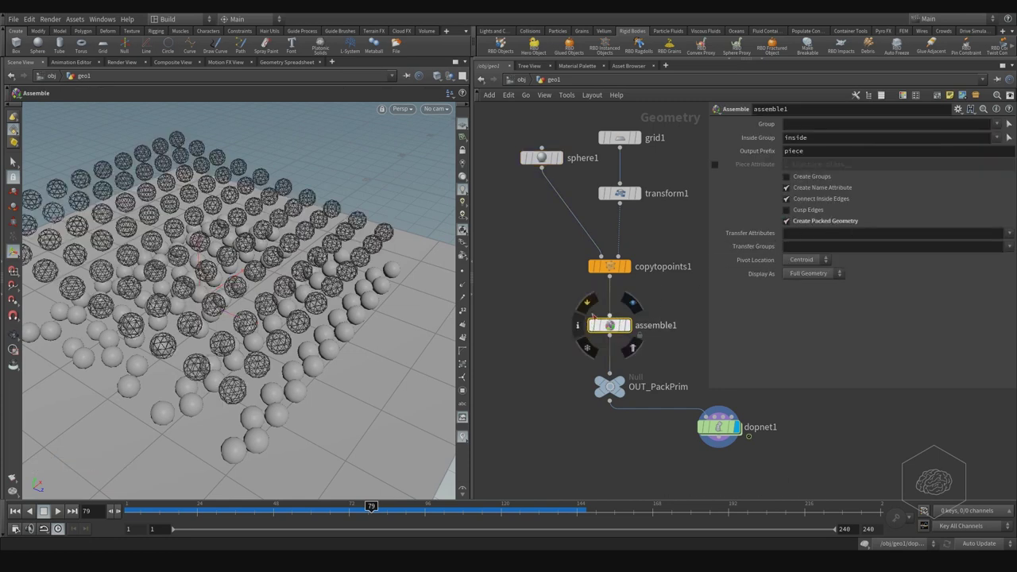
Step: Bypass assemble1 and enable Pack and Instance on copytopoints1
{"action": "left_click", "coordinate": [592, 326]}
{"action": "left_click", "coordinate": [596, 270]}
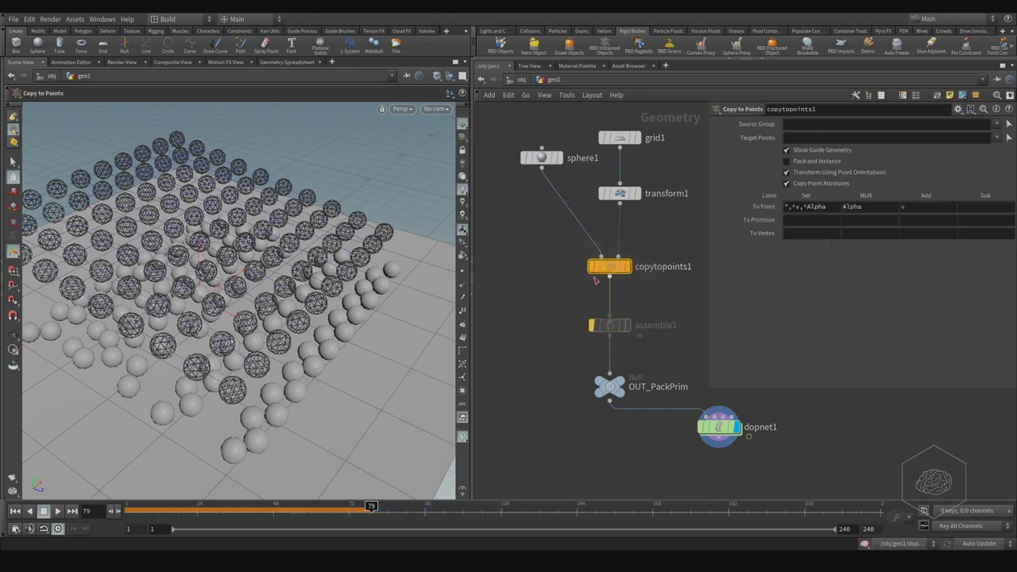
{"action": "left_click", "coordinate": [787, 161]}
Step: Rewind to frame 1 and play the simulation, stopping at frame 141
{"action": "key", "text": "ctrl+Up"}
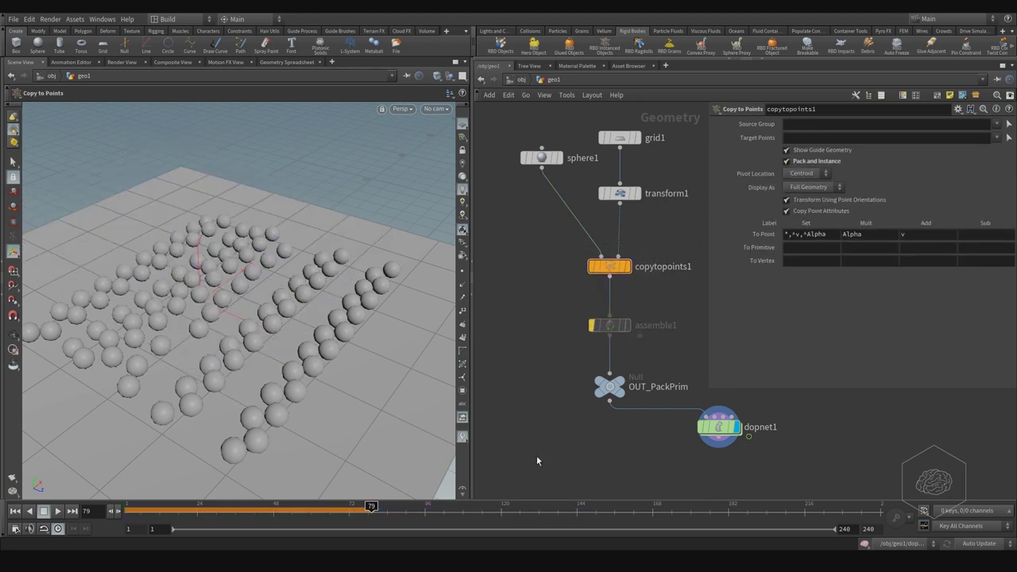
{"action": "left_click", "coordinate": [142, 512]}
{"action": "left_click_drag", "start_coordinate": [141, 512], "coordinate": [116, 509]}
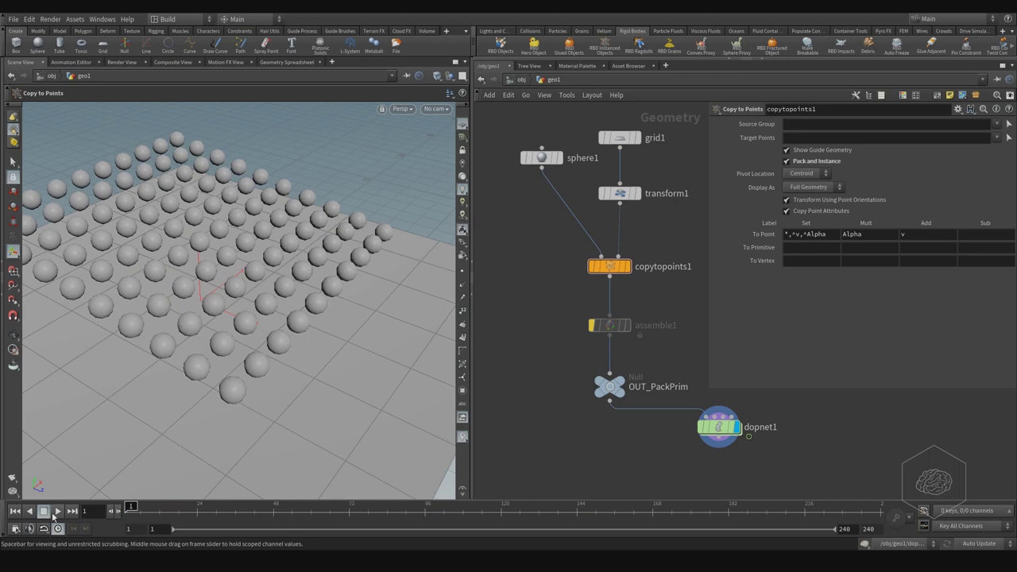
{"action": "left_click", "coordinate": [57, 511]}
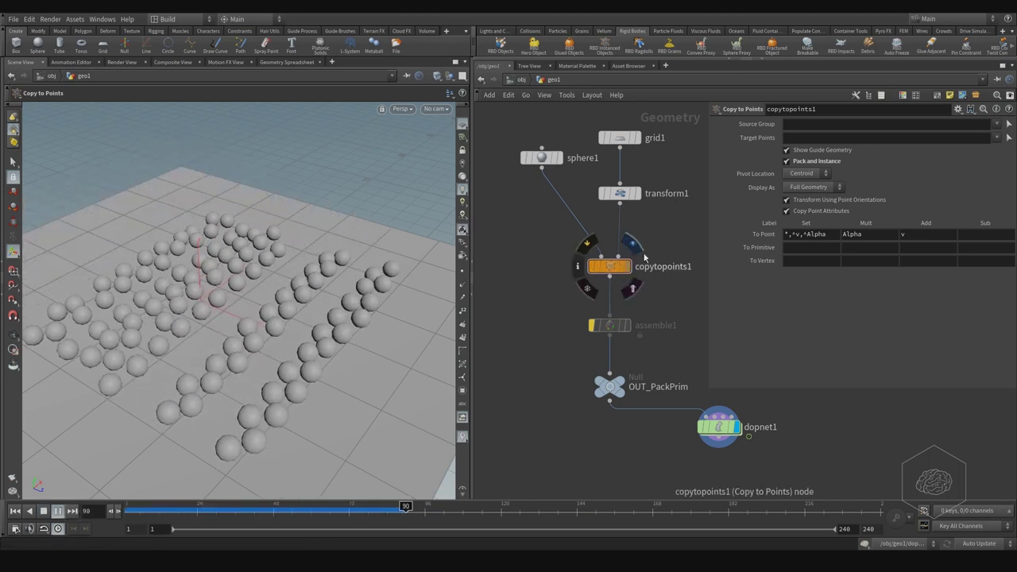
{"action": "left_click", "coordinate": [62, 513]}
{"action": "key", "text": "Tab"}
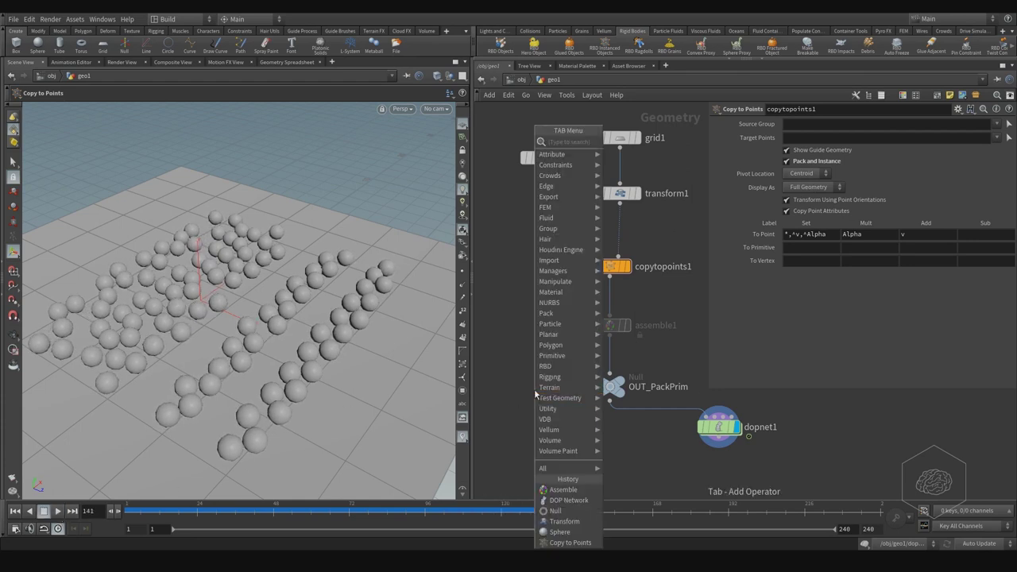
{"action": "type", "text": "pack"}
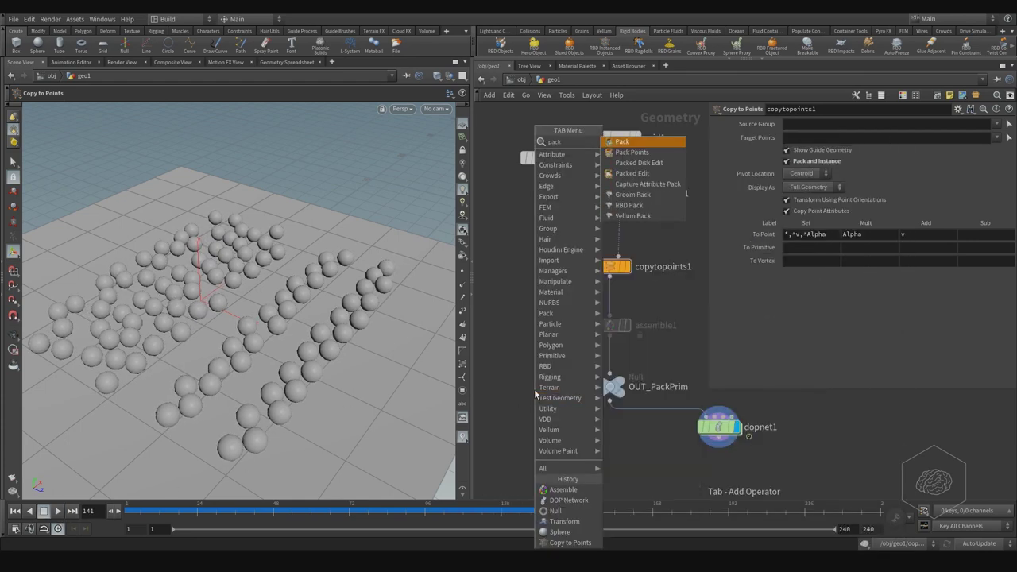
{"action": "key", "text": "Return"}
{"action": "left_click", "coordinate": [515, 340]}
{"action": "left_click", "coordinate": [609, 274]}
{"action": "left_click", "coordinate": [515, 334]}
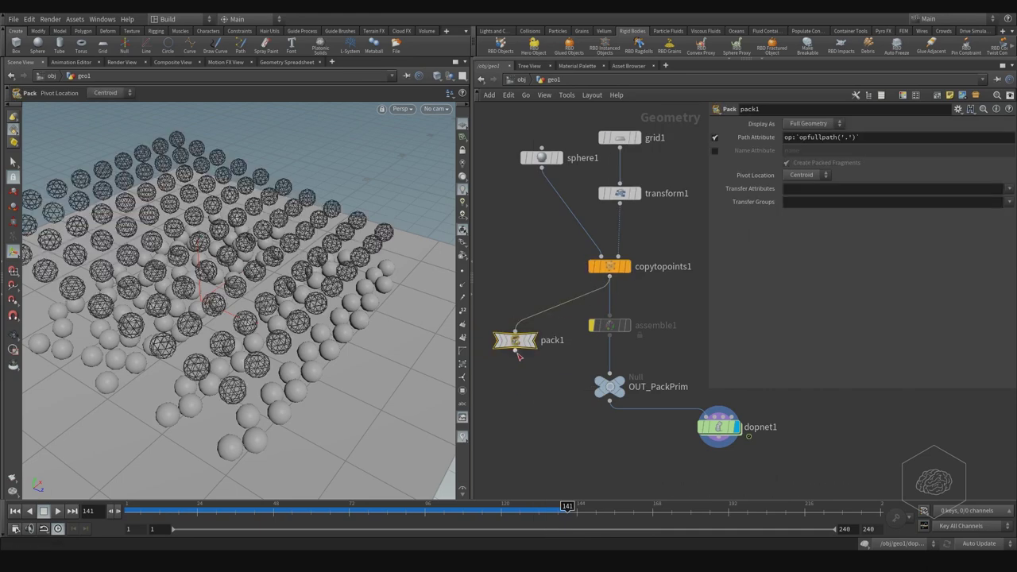
{"action": "left_click_drag", "start_coordinate": [515, 352], "coordinate": [608, 373]}
{"action": "key", "text": "ctrl+Up"}
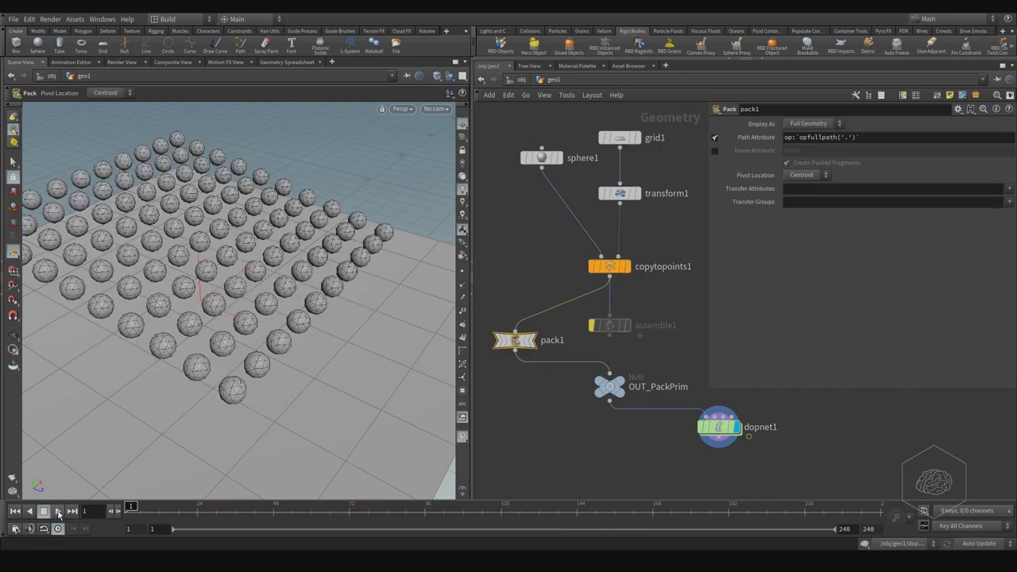
{"action": "left_click", "coordinate": [58, 512]}
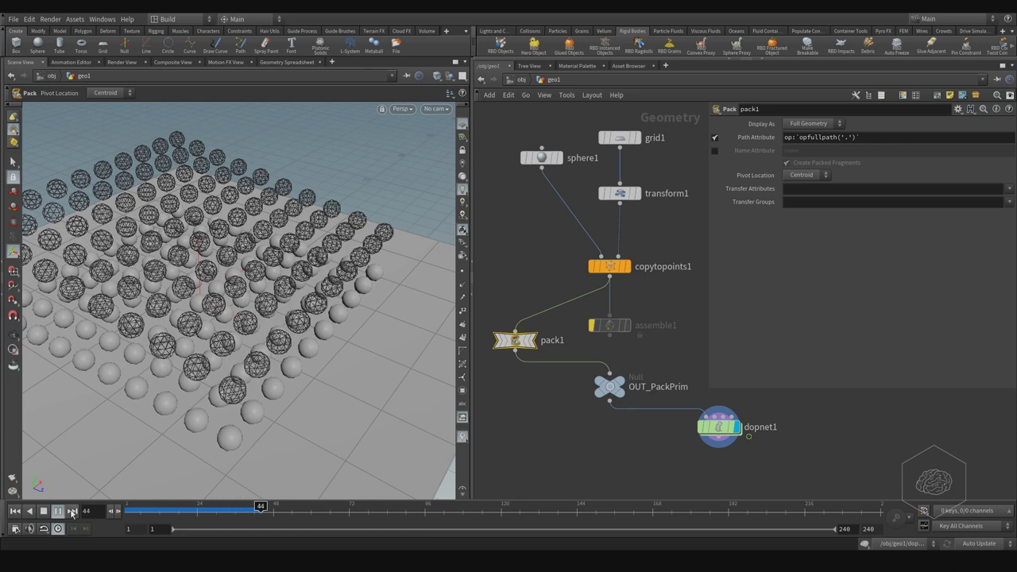
{"action": "left_click", "coordinate": [71, 513]}
{"action": "left_click", "coordinate": [609, 266]}
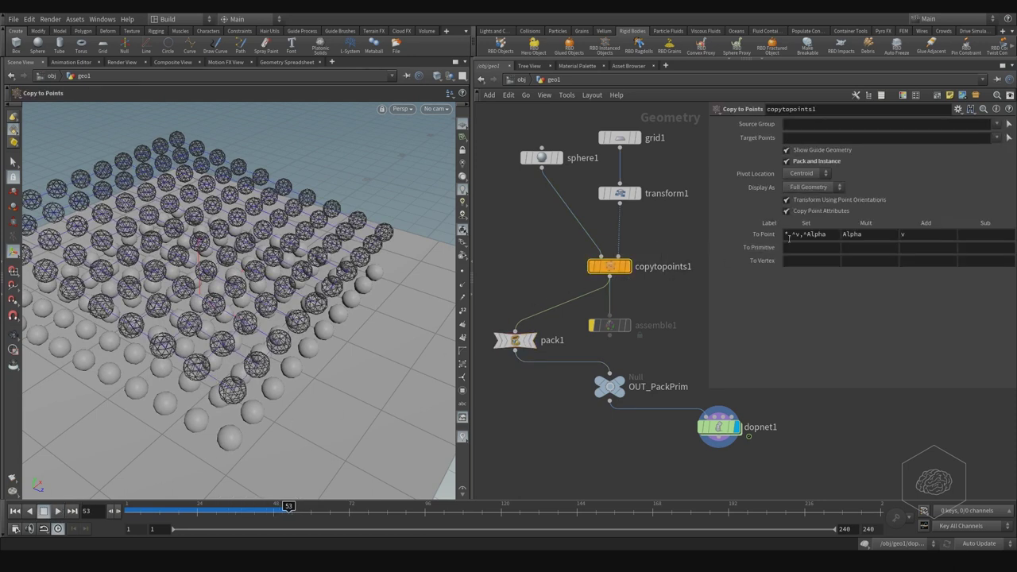
{"action": "left_click_drag", "start_coordinate": [533, 274], "coordinate": [492, 408]}
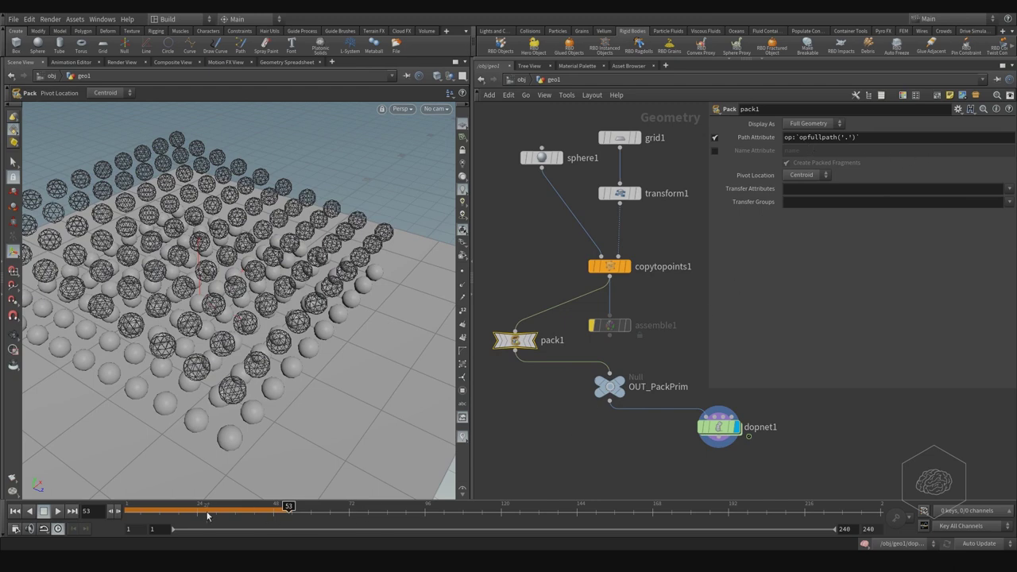
{"action": "left_click", "coordinate": [15, 510]}
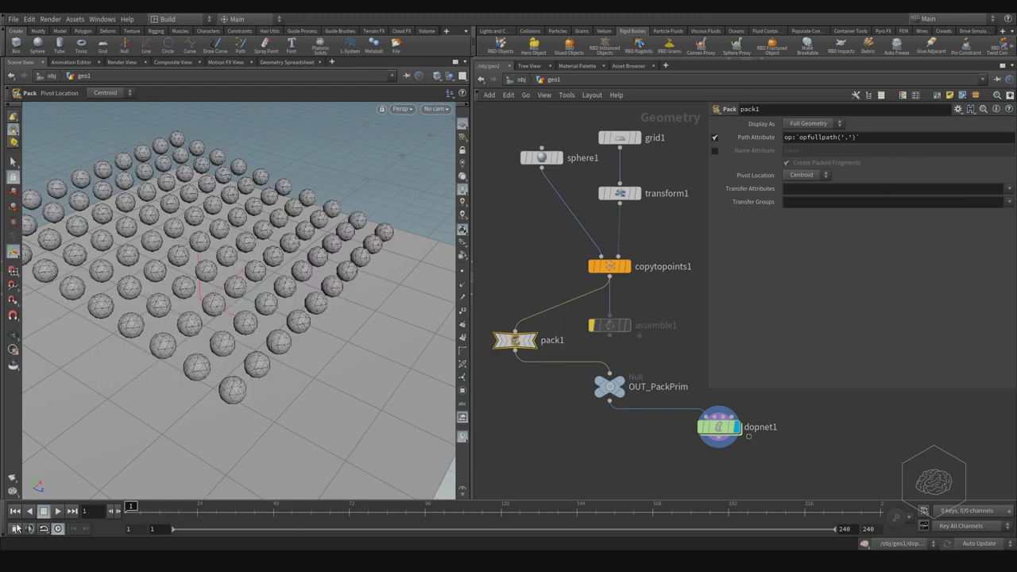
{"action": "left_click", "coordinate": [58, 510]}
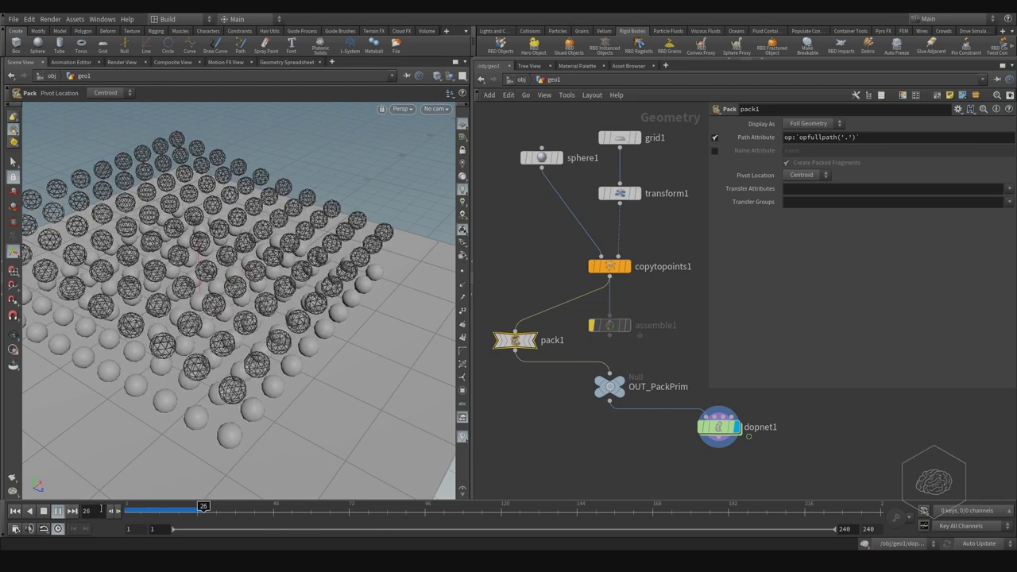
{"action": "left_click_drag", "start_coordinate": [151, 508], "coordinate": [323, 507]}
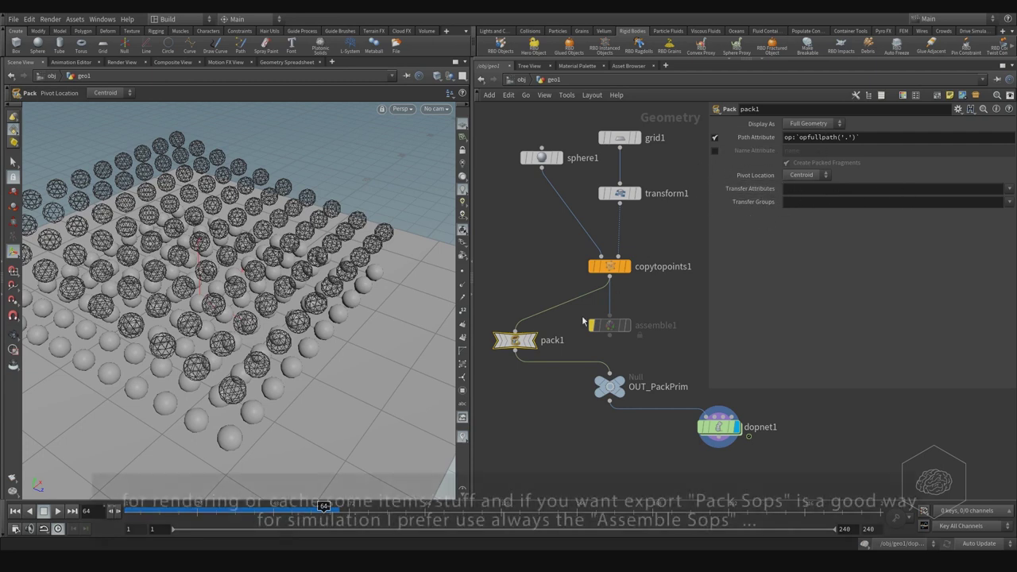
{"action": "middle_click_drag", "start_coordinate": [518, 386], "coordinate": [547, 325]}
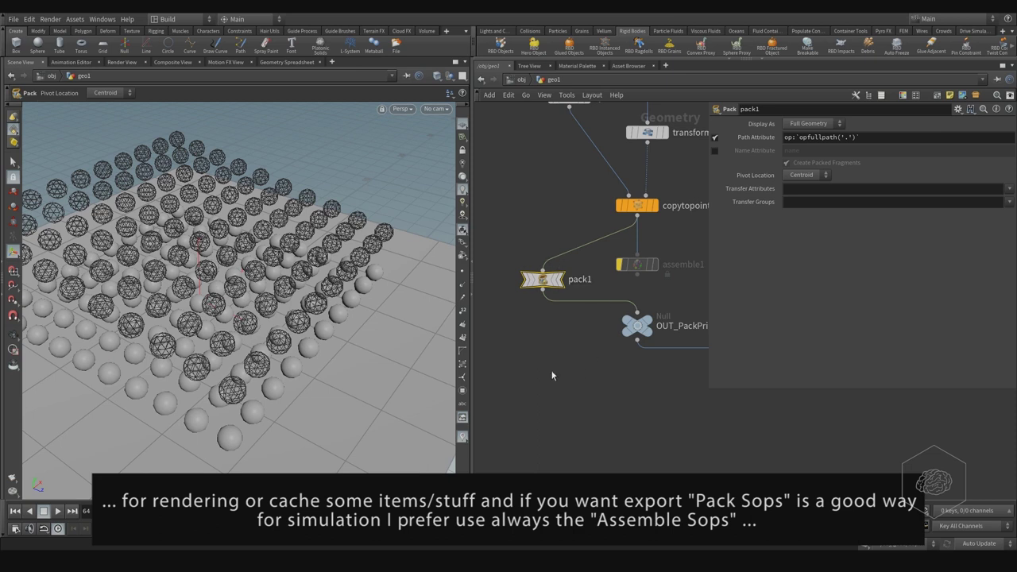
Step: Add an Unpack node below pack1 and wire pack1 into it
{"action": "key", "text": "Tab"}
{"action": "type", "text": "null"}
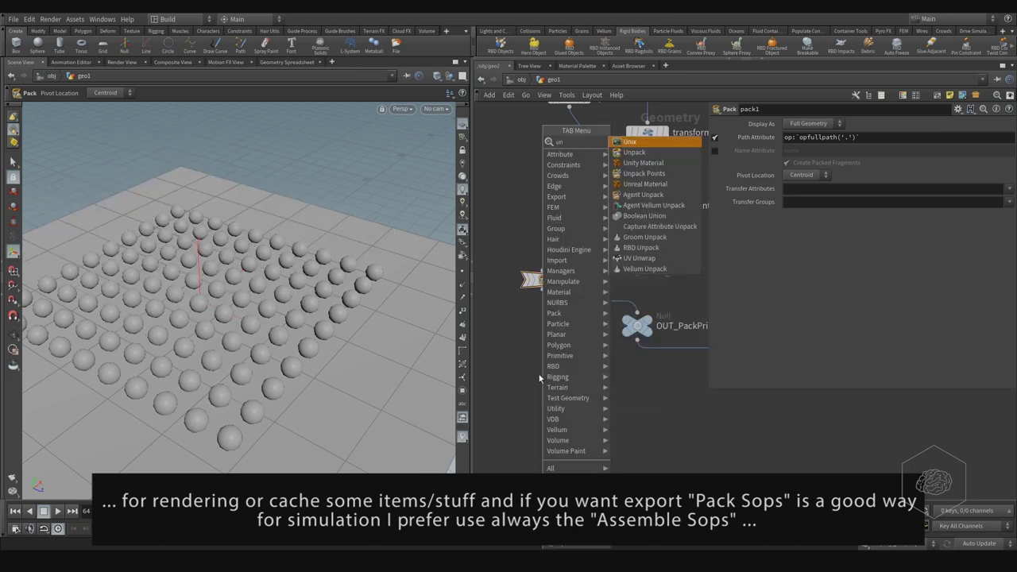
{"action": "key", "text": "Return"}
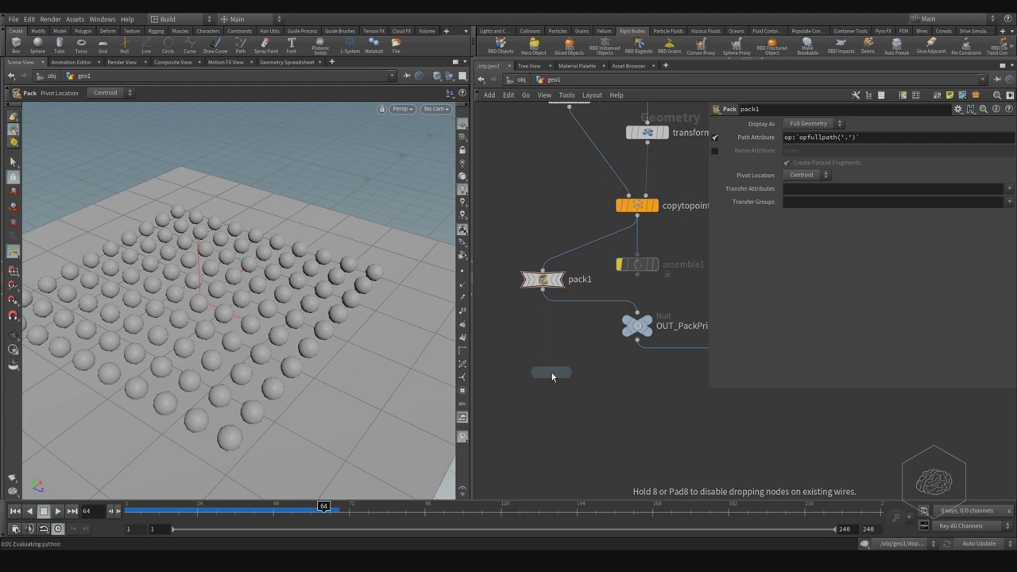
{"action": "left_click", "coordinate": [552, 372]}
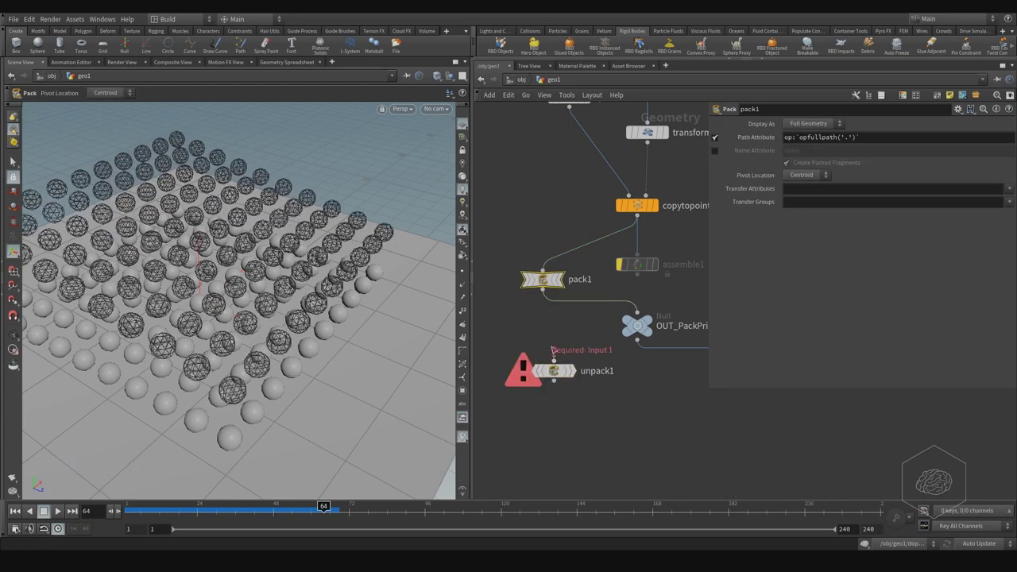
{"action": "left_click_drag", "start_coordinate": [543, 289], "coordinate": [554, 364]}
Step: Display unpack1 and connect its output into OUT_PackPrim
{"action": "left_click", "coordinate": [574, 372]}
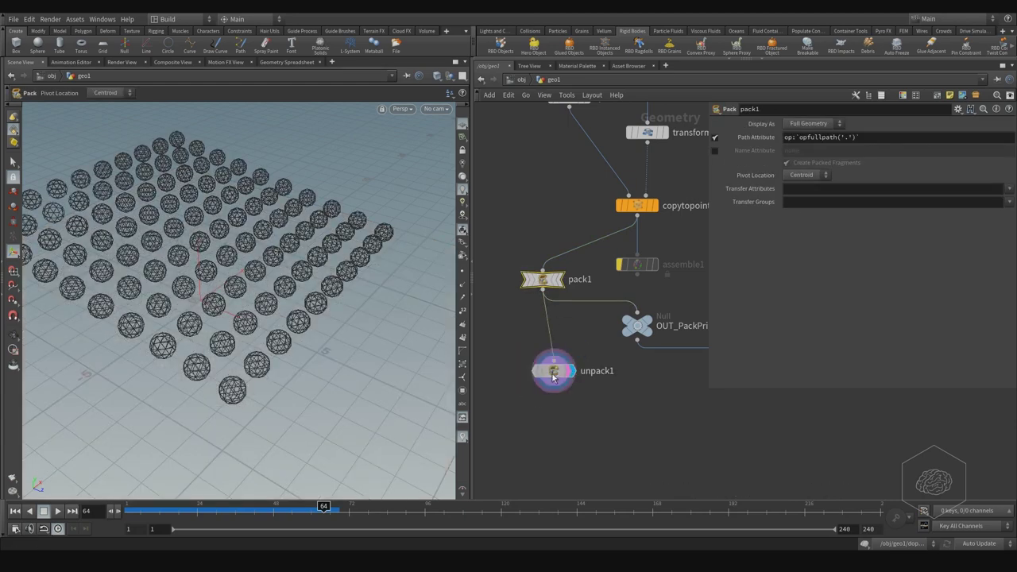
{"action": "left_click", "coordinate": [547, 367]}
{"action": "left_click", "coordinate": [554, 385]}
{"action": "left_click", "coordinate": [624, 324]}
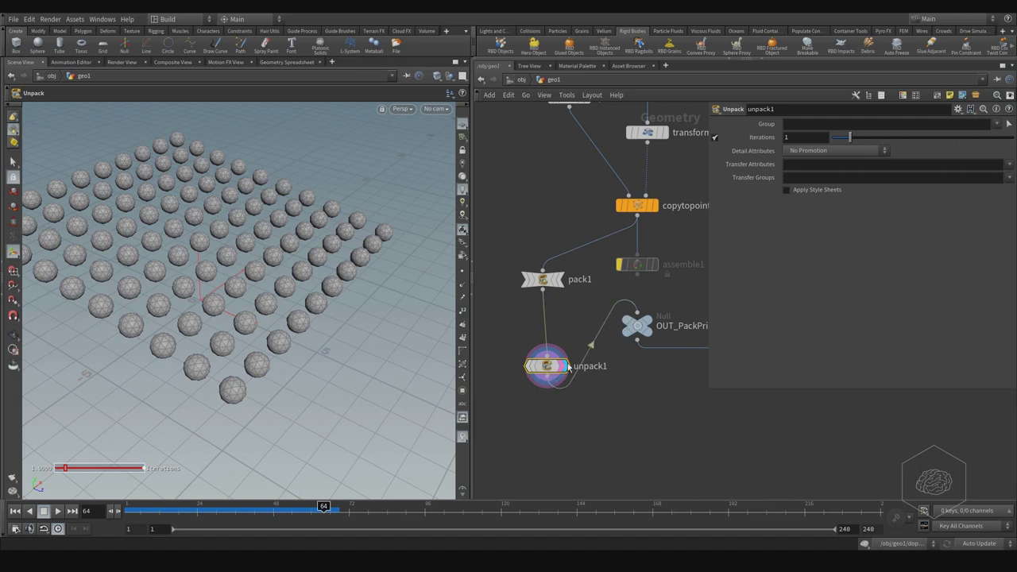
{"action": "left_click_drag", "start_coordinate": [546, 367], "coordinate": [547, 340]}
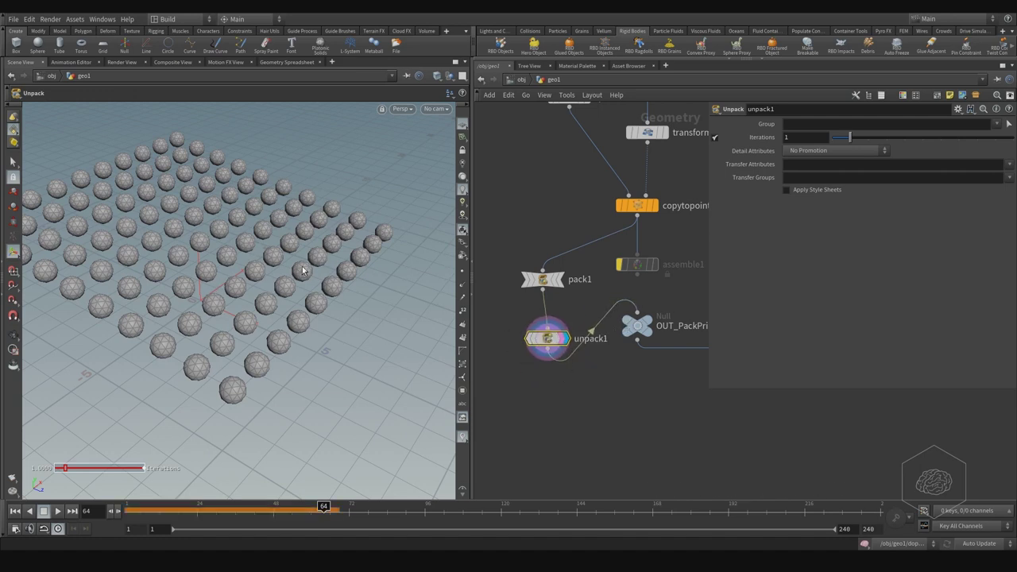
{"action": "left_click", "coordinate": [543, 278]}
{"action": "scroll", "coordinate": [540, 309], "scroll_direction": "up", "scroll_amount": 1}
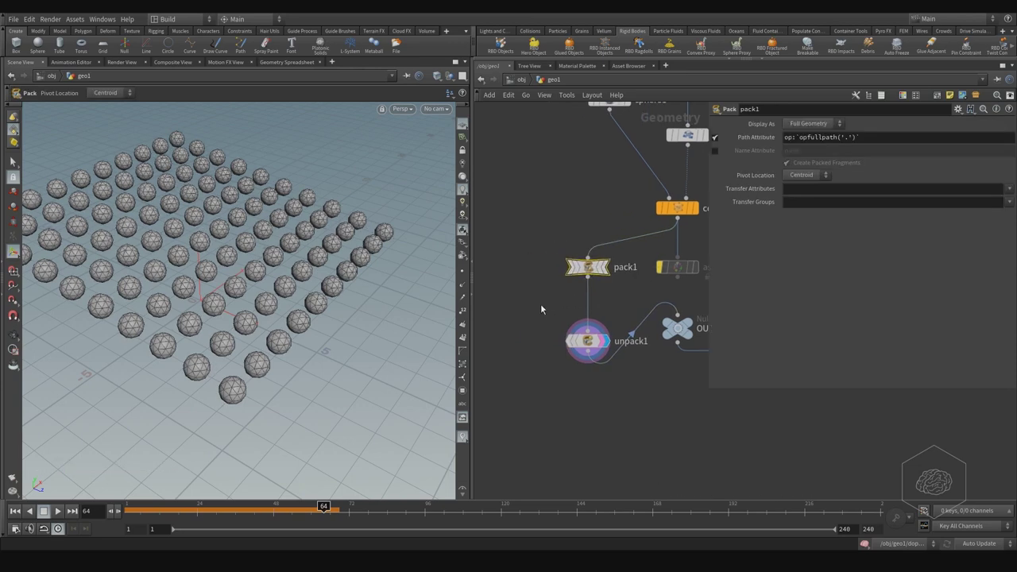
{"action": "key", "text": "Tab"}
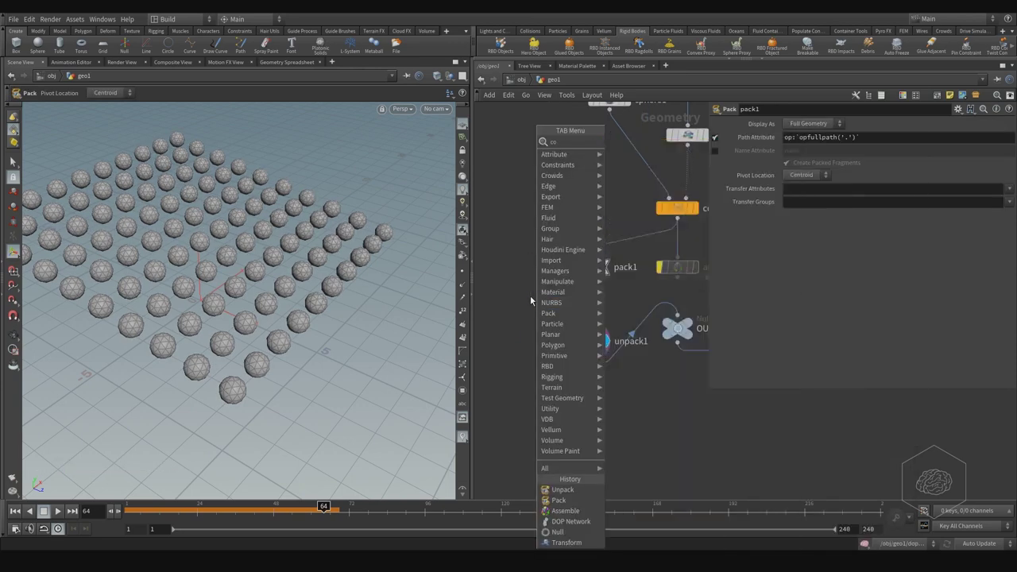
{"action": "type", "text": "null"}
{"action": "key", "text": "Return"}
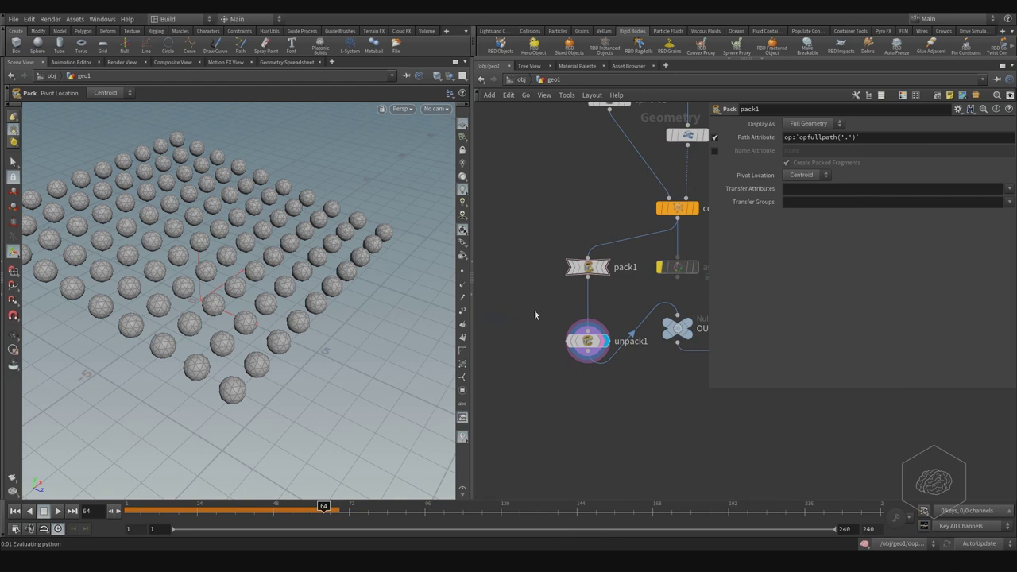
{"action": "left_click", "coordinate": [533, 309]}
{"action": "left_click_drag", "start_coordinate": [536, 306], "coordinate": [579, 305]}
{"action": "left_click", "coordinate": [579, 305]}
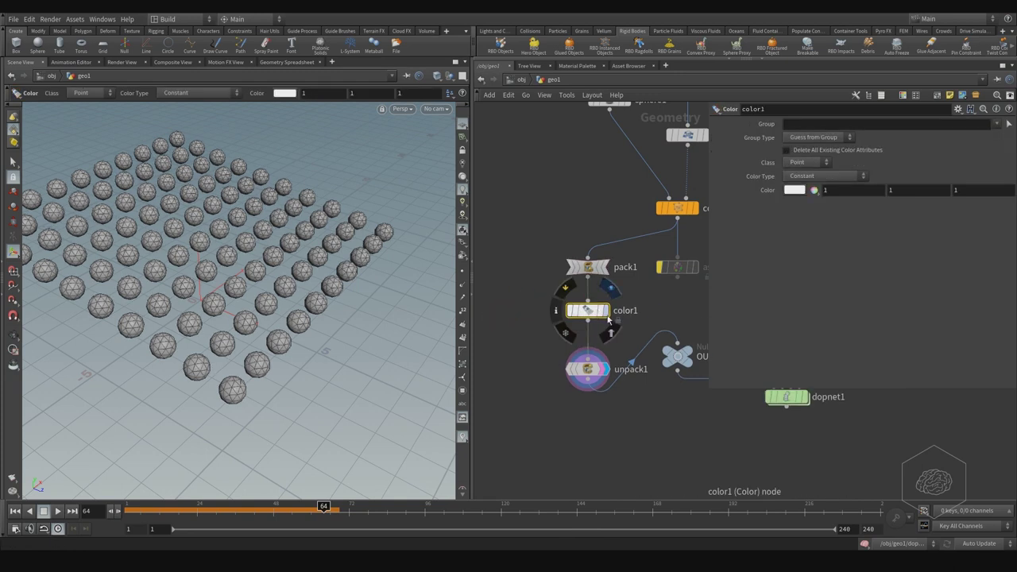
{"action": "mouse_move", "coordinate": [677, 267]}
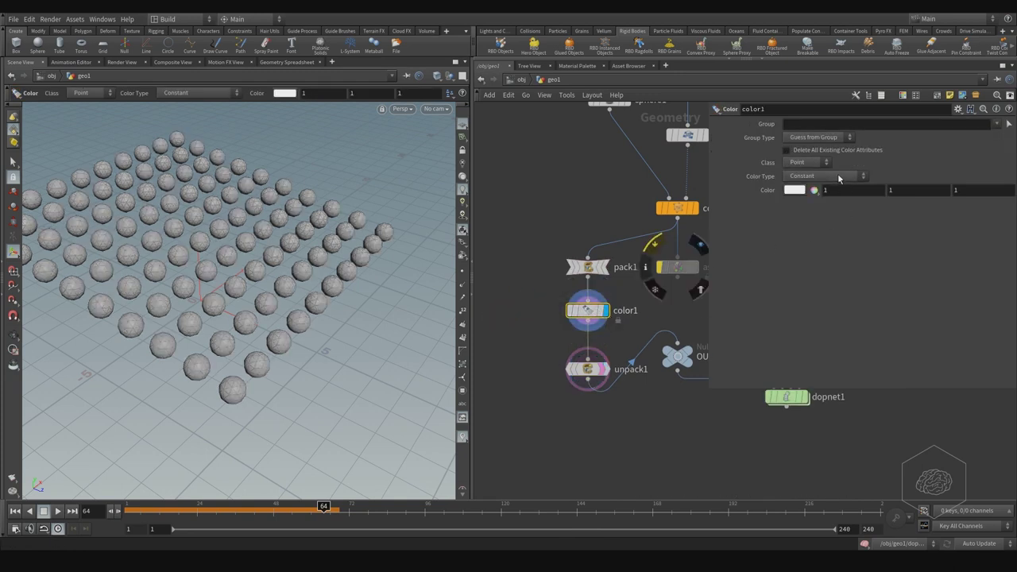
{"action": "left_click", "coordinate": [838, 178]}
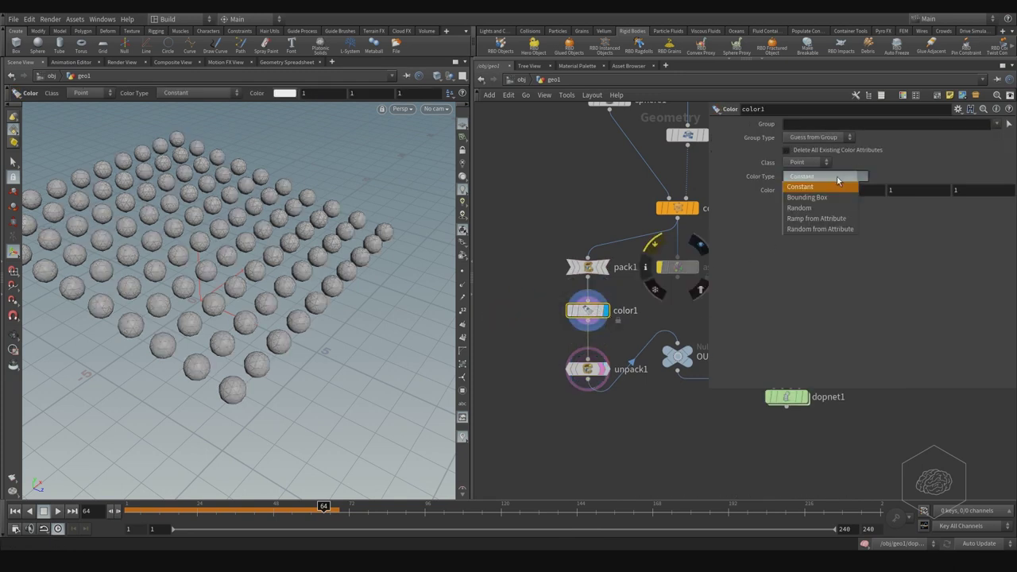
{"action": "left_click", "coordinate": [821, 229]}
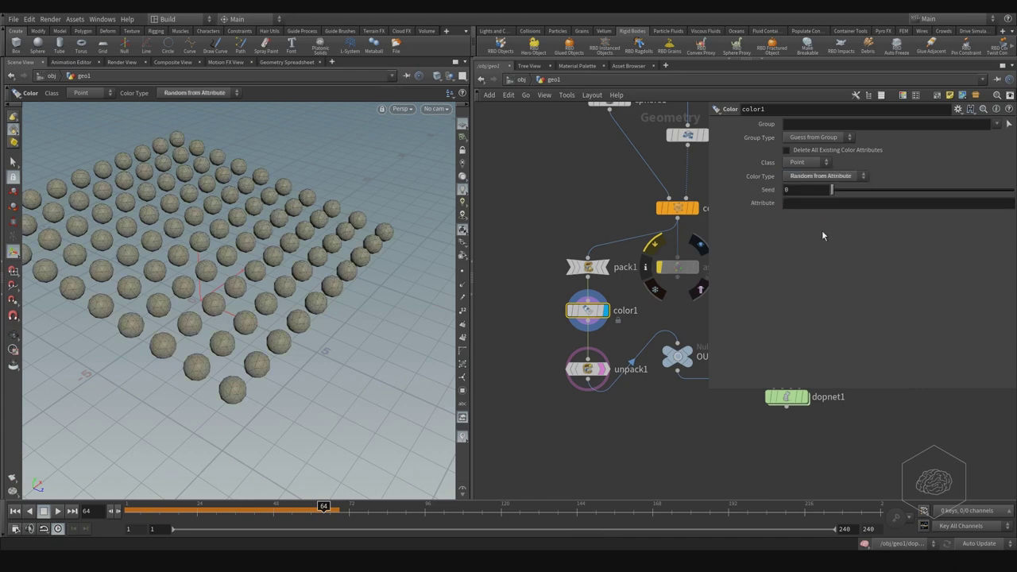
{"action": "left_click", "coordinate": [810, 202]}
{"action": "type", "text": "@ptnum"}
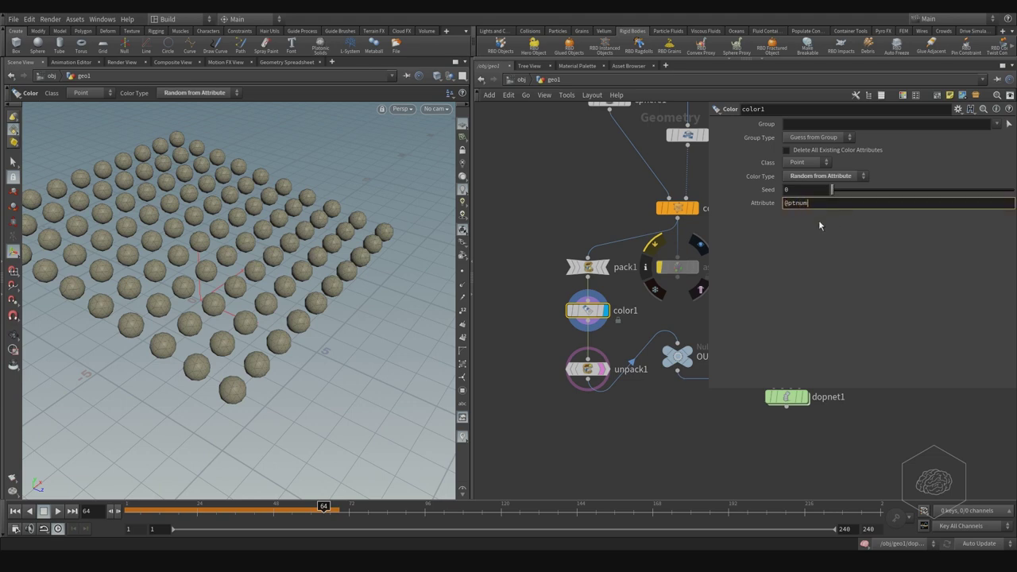
{"action": "key", "text": "Return"}
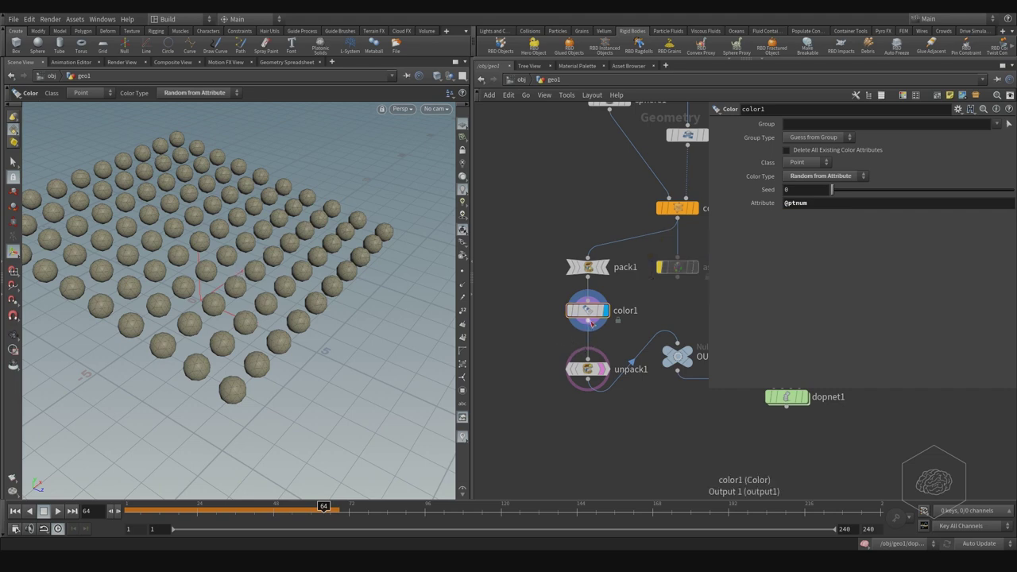
Step: Duplicate color1 as color2 after unpack1, with ptnum as its attribute
{"action": "middle_click_drag", "start_coordinate": [568, 342], "coordinate": [619, 287]}
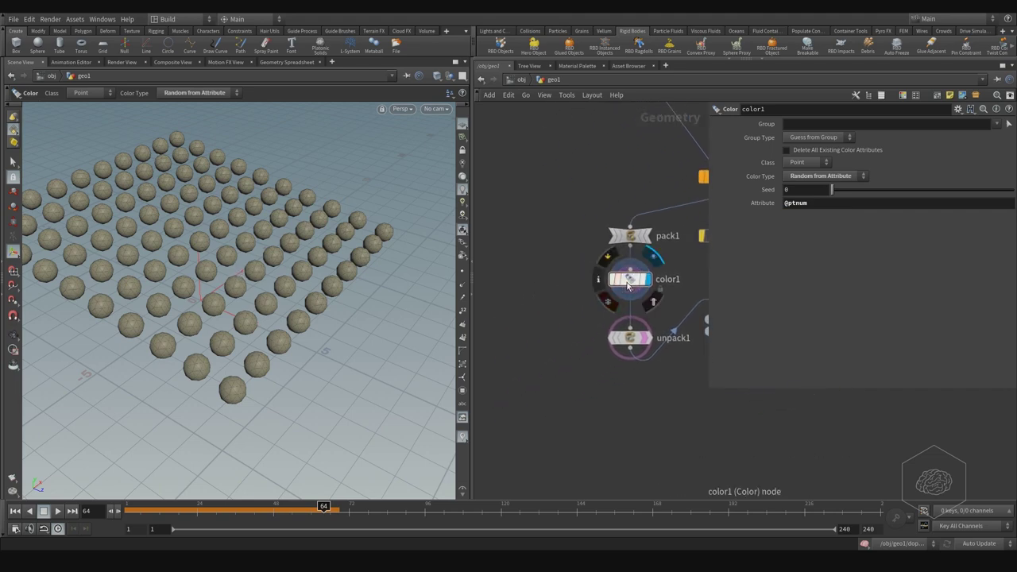
{"action": "left_click_drag", "start_coordinate": [619, 288], "coordinate": [600, 395], "text": "alt"}
{"action": "left_click", "coordinate": [630, 348]}
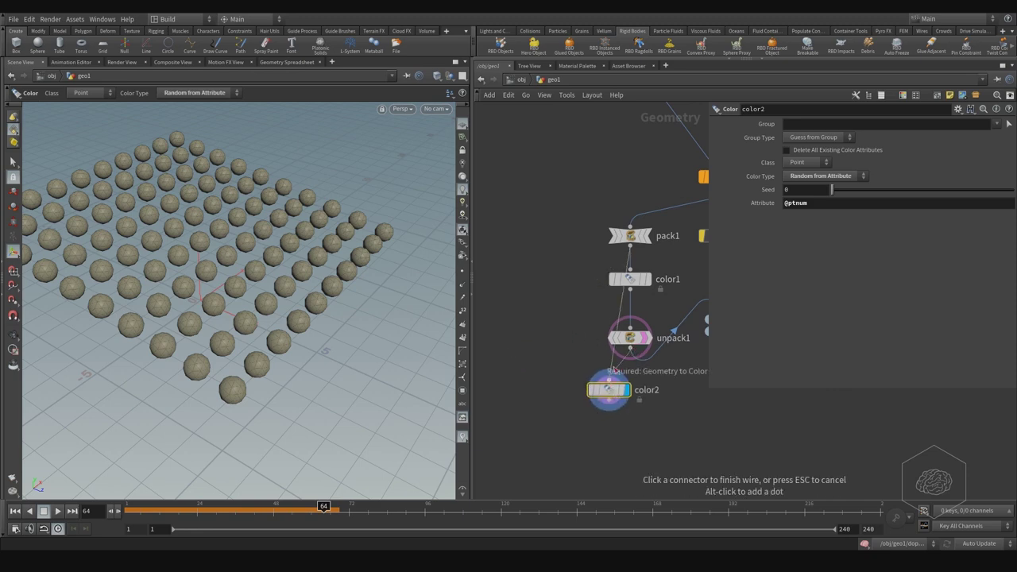
{"action": "left_click", "coordinate": [608, 389]}
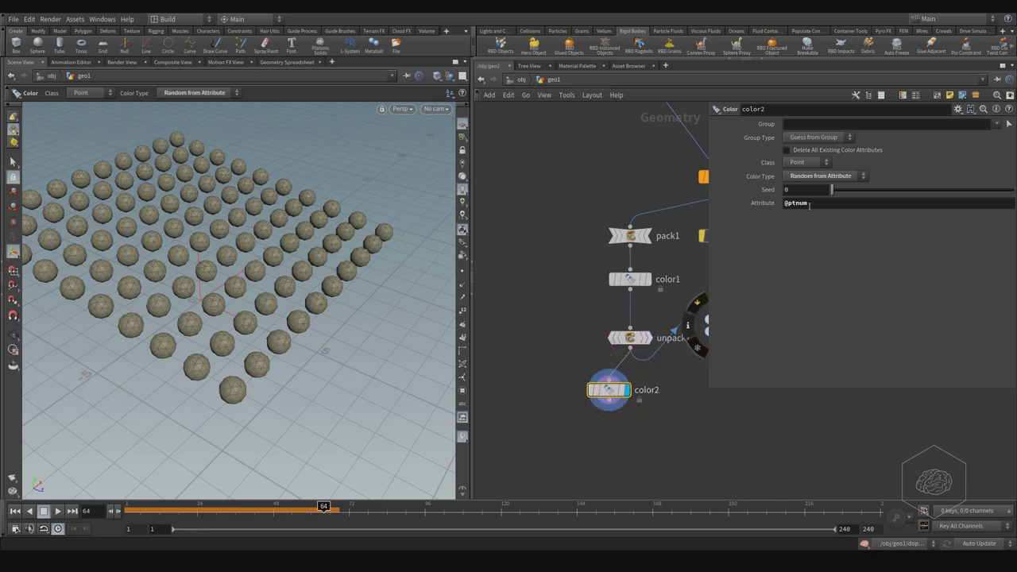
{"action": "mouse_move", "coordinate": [834, 193]}
{"action": "left_mouse_down"}
{"action": "mouse_move", "coordinate": [845, 198]}
{"action": "mouse_move", "coordinate": [770, 202]}
{"action": "left_mouse_up"}
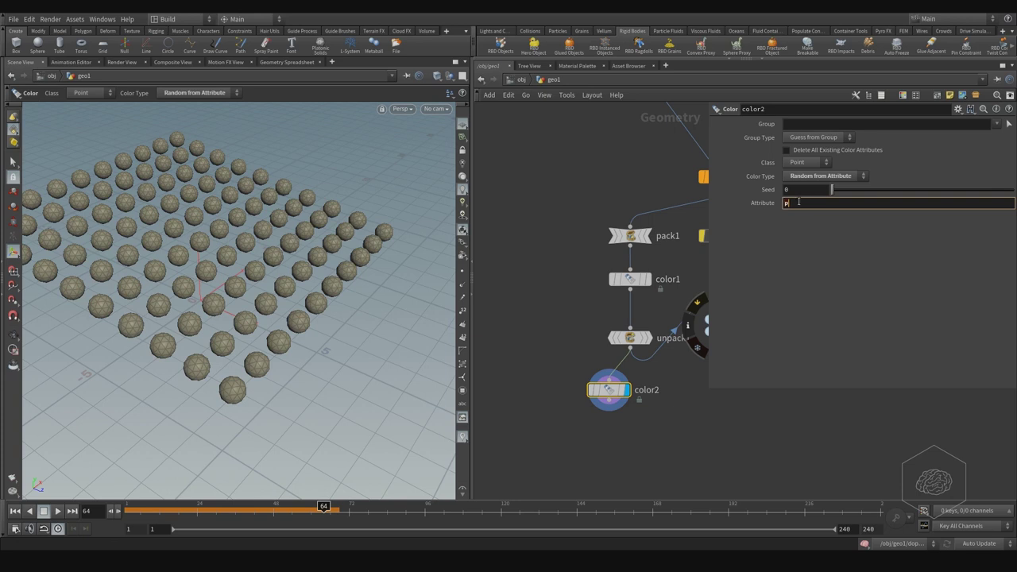
{"action": "key", "text": "Return"}
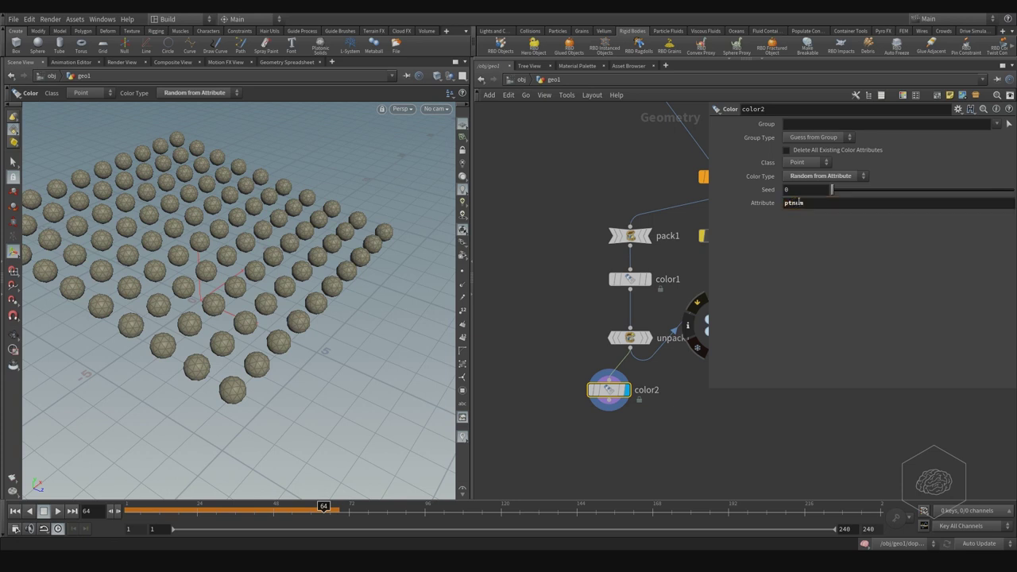
{"action": "left_click", "coordinate": [635, 279]}
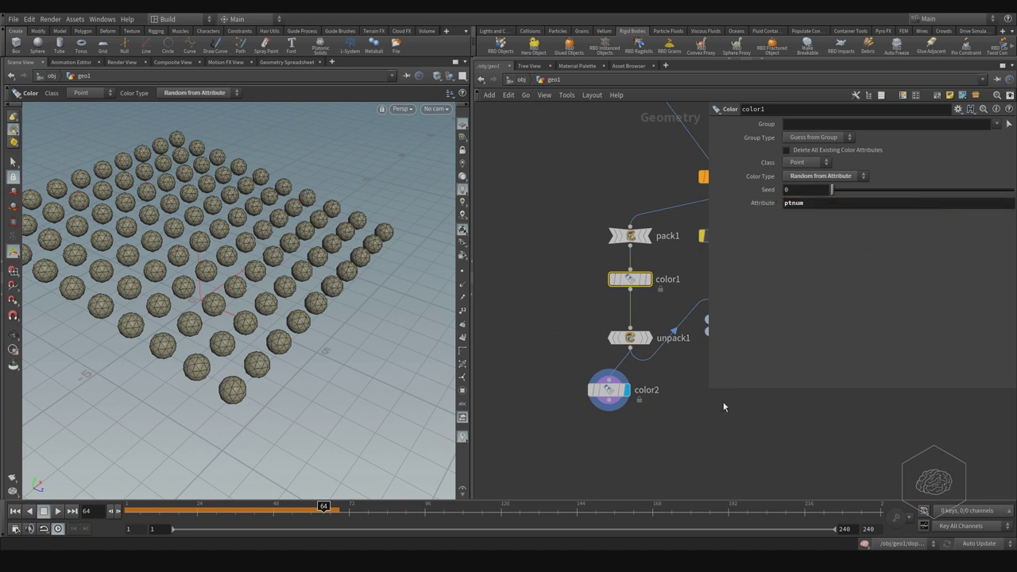
{"action": "middle_click_drag", "start_coordinate": [656, 395], "coordinate": [650, 330]}
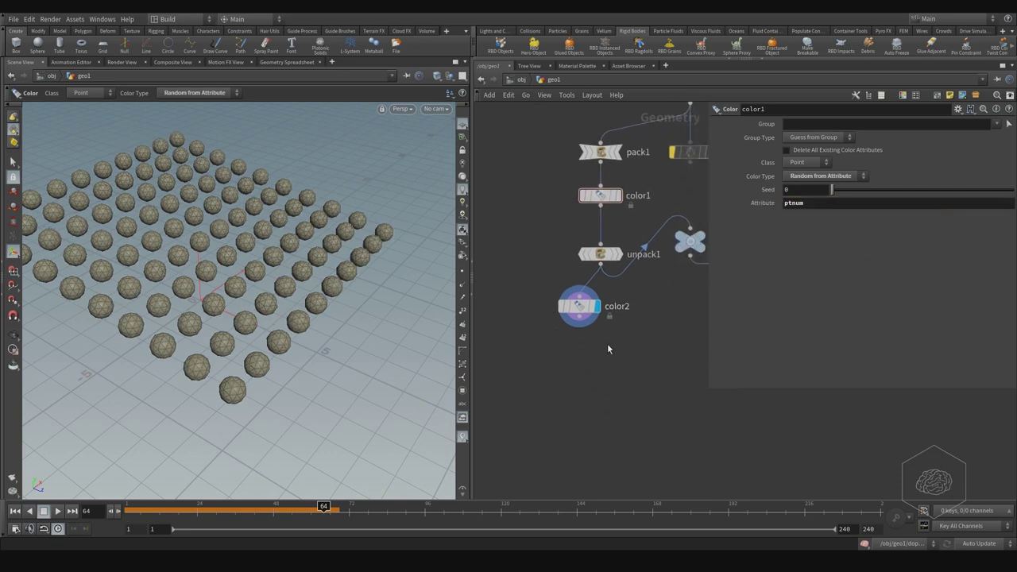
{"action": "key", "text": "Tab"}
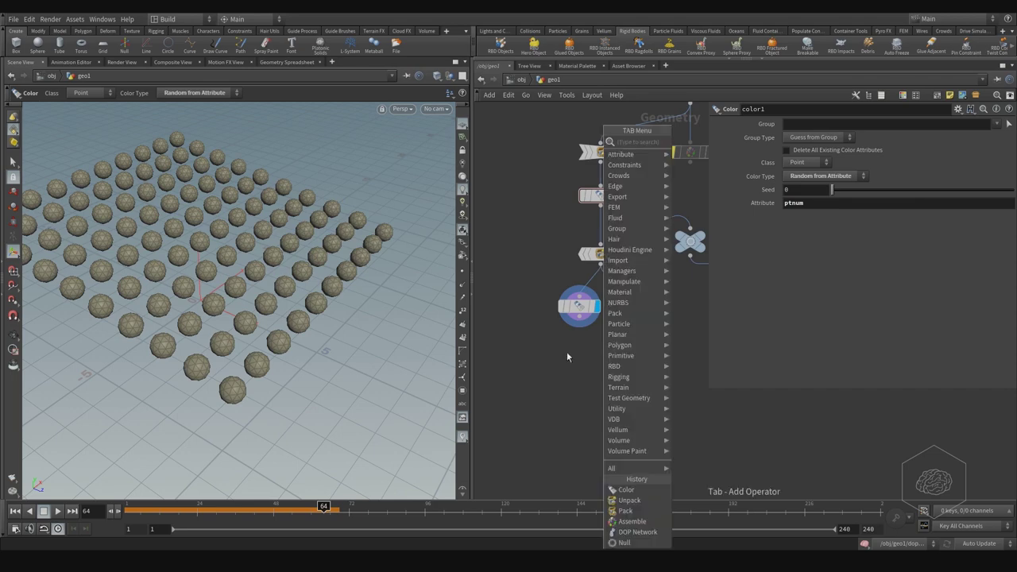
Step: Keep color1 on Random from Attribute and insert a Connectivity node between unpack1 and color2
{"action": "key", "text": "Escape"}
{"action": "left_click", "coordinate": [839, 176]}
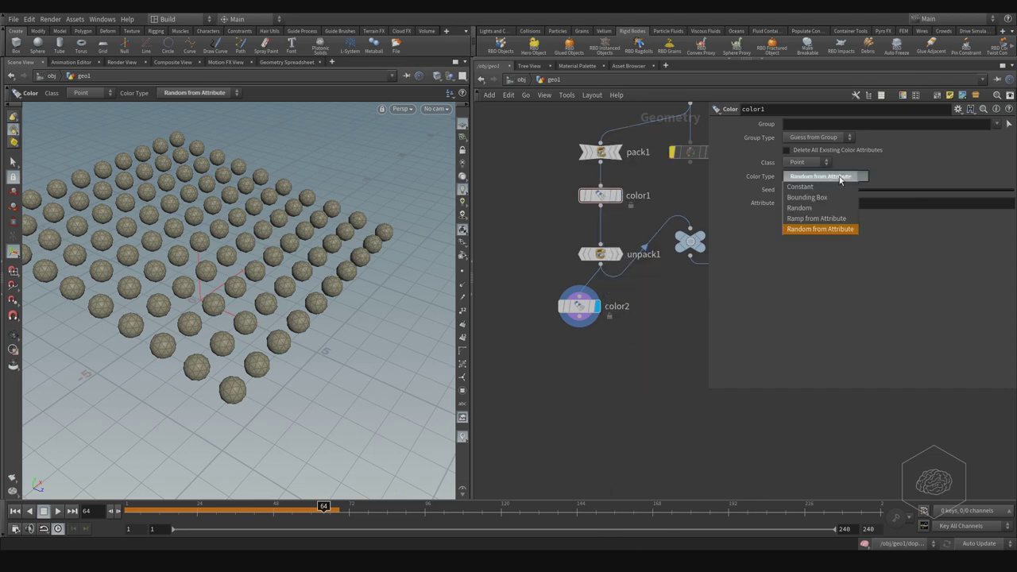
{"action": "left_click", "coordinate": [820, 228]}
{"action": "key", "text": "Tab"}
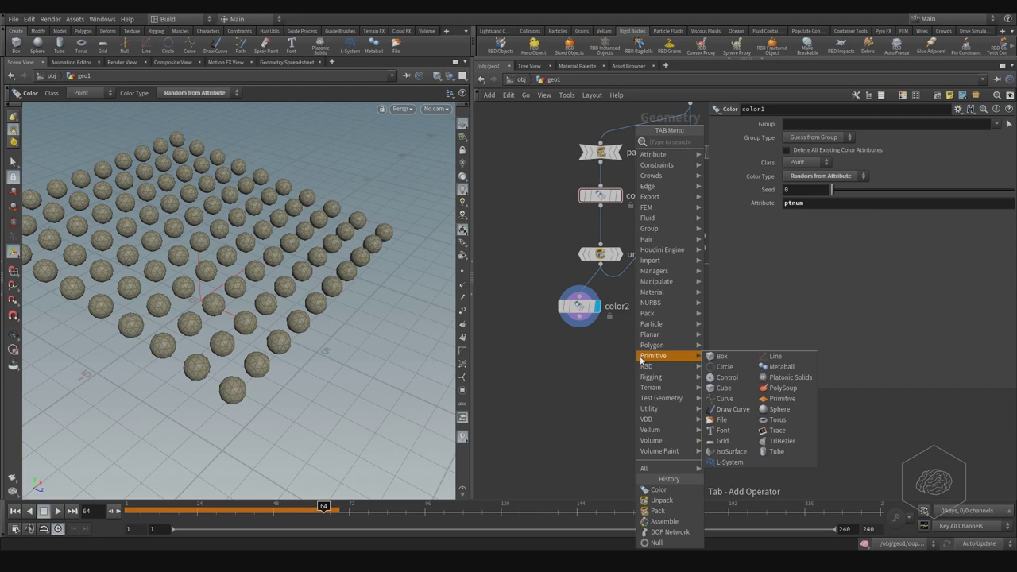
{"action": "type", "text": "connect"}
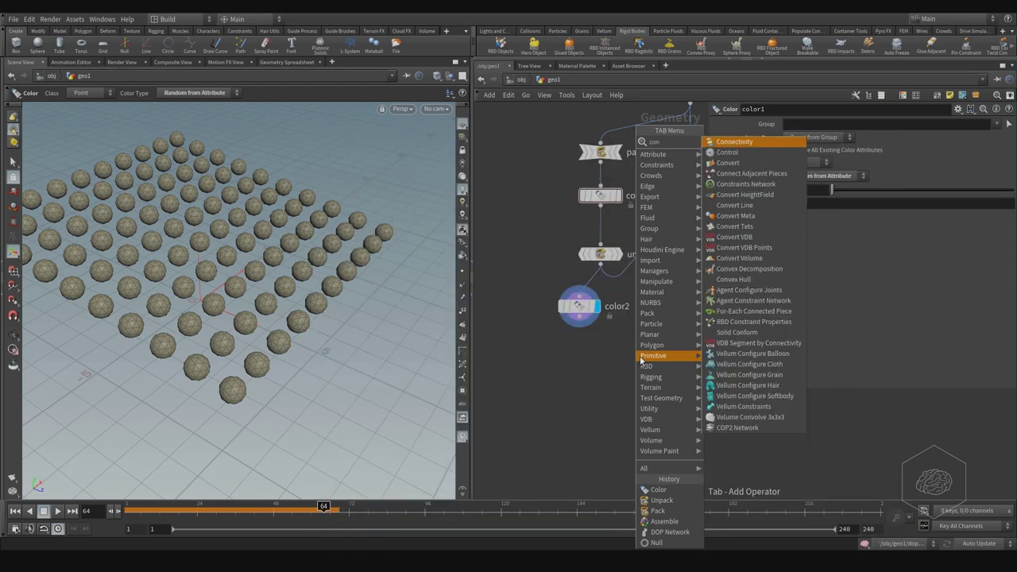
{"action": "key", "text": "Return"}
{"action": "left_click", "coordinate": [600, 291]}
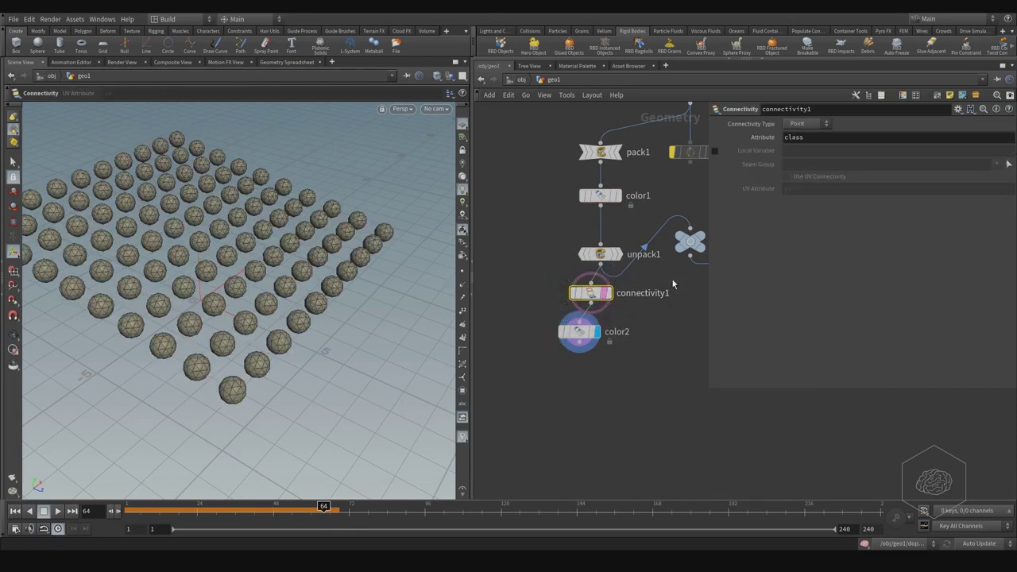
Step: Set color2's attribute to class and drop a connectivity copy onto the pack1–color1 wire
{"action": "double_click", "coordinate": [813, 136]}
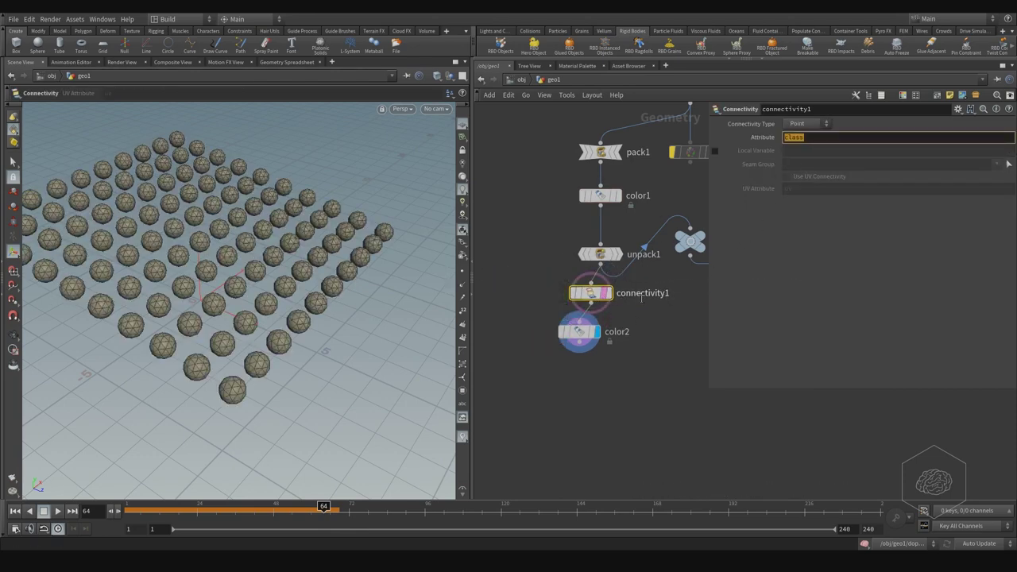
{"action": "left_click", "coordinate": [591, 337]}
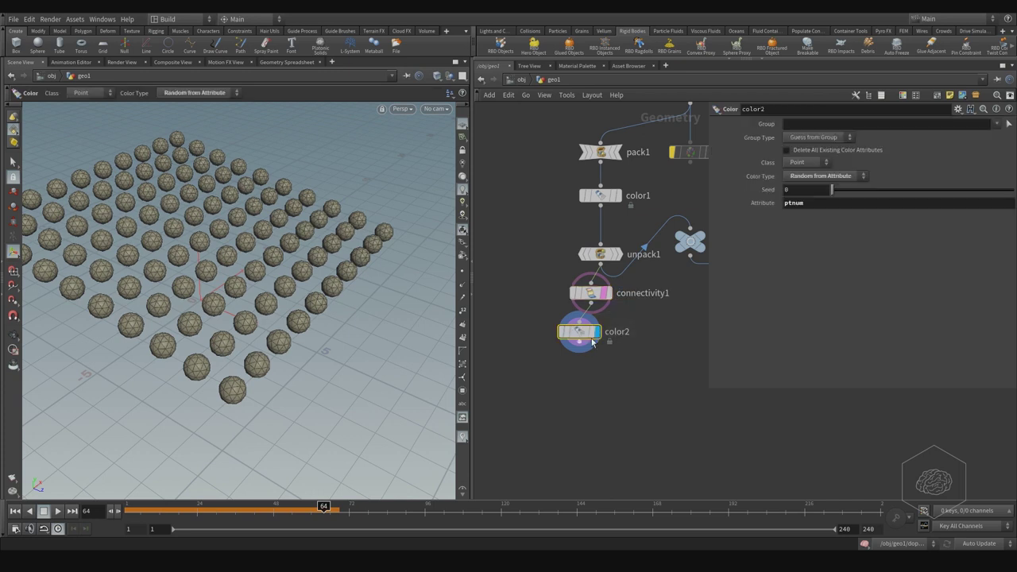
{"action": "double_click", "coordinate": [808, 202]}
{"action": "type", "text": "class"}
{"action": "key", "text": "Return"}
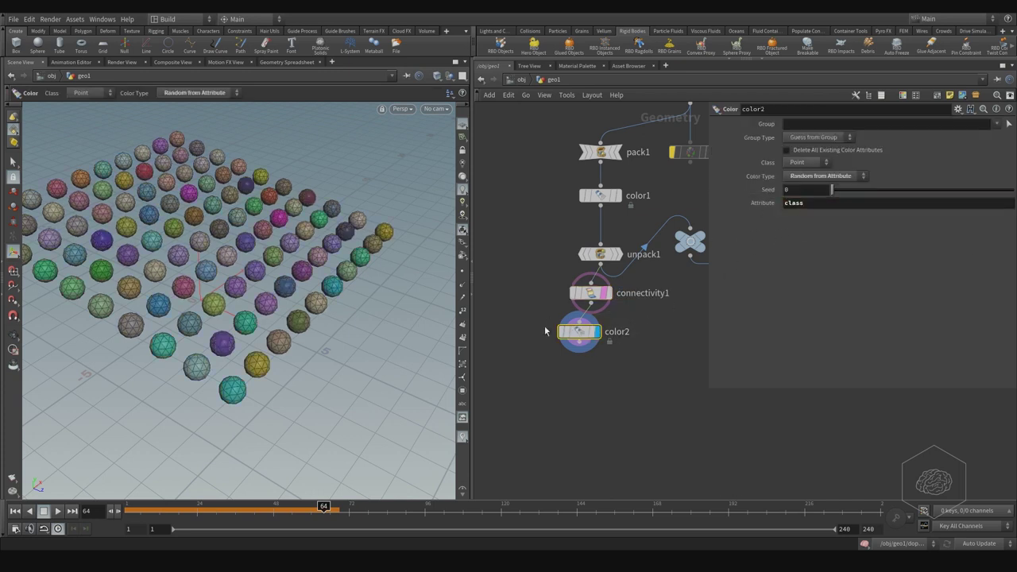
{"action": "left_click_drag", "start_coordinate": [579, 337], "coordinate": [591, 342]}
{"action": "left_click_drag", "start_coordinate": [594, 296], "coordinate": [602, 184], "text": "alt"}
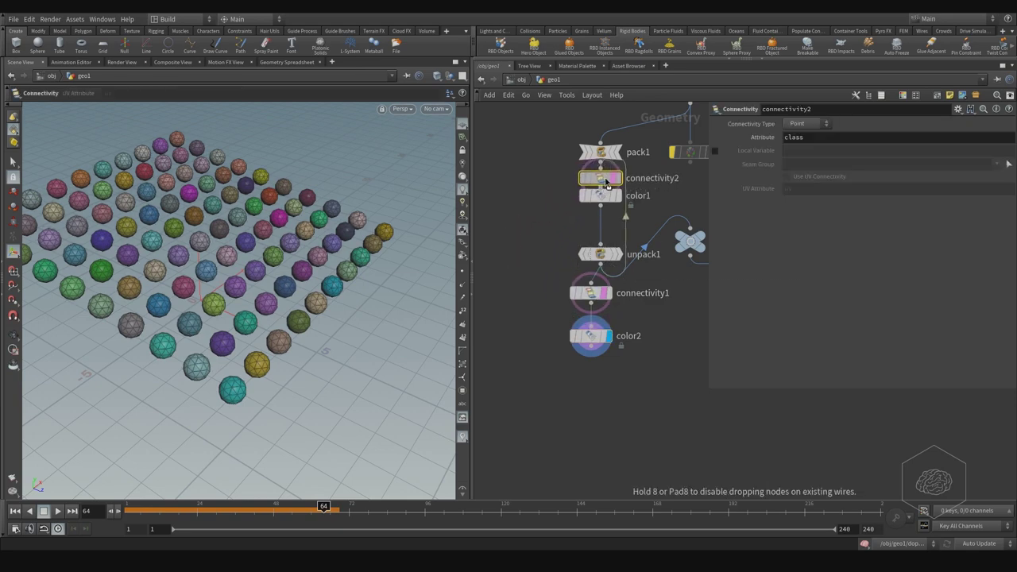
Step: Set color1's random-colour attribute to class
{"action": "left_click", "coordinate": [601, 238]}
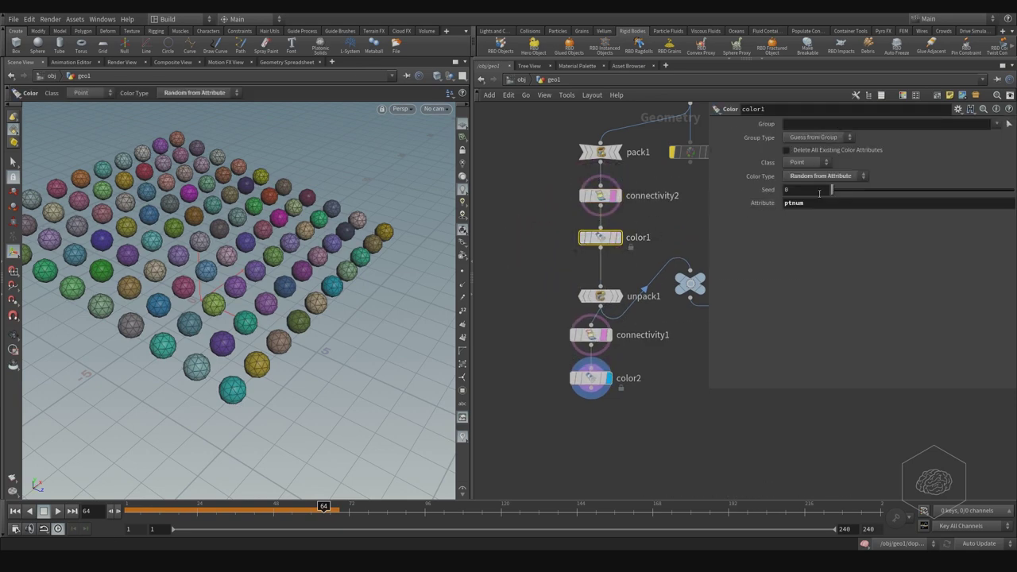
{"action": "left_click", "coordinate": [811, 204]}
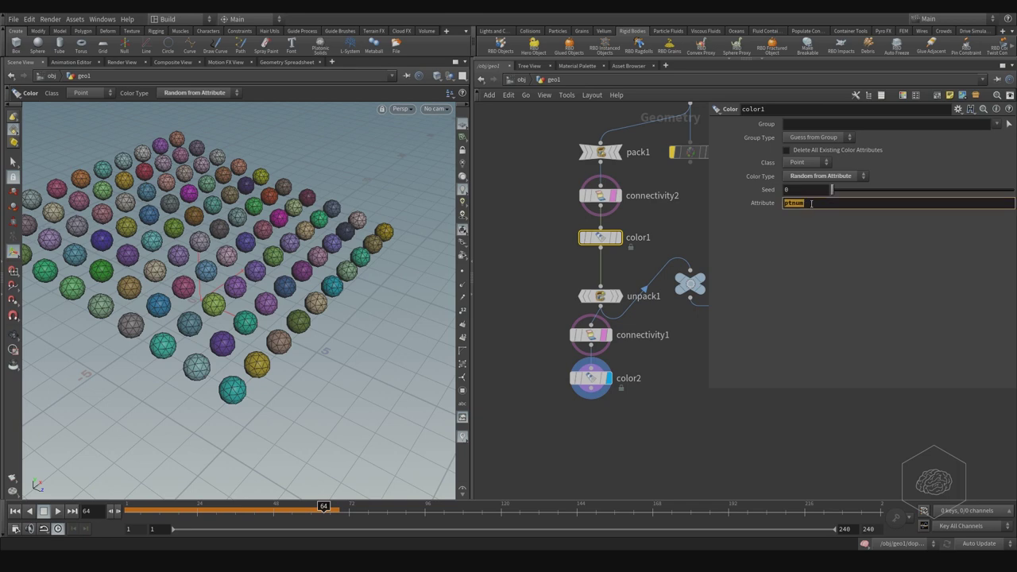
{"action": "type", "text": "clas"}
{"action": "key", "text": "Return"}
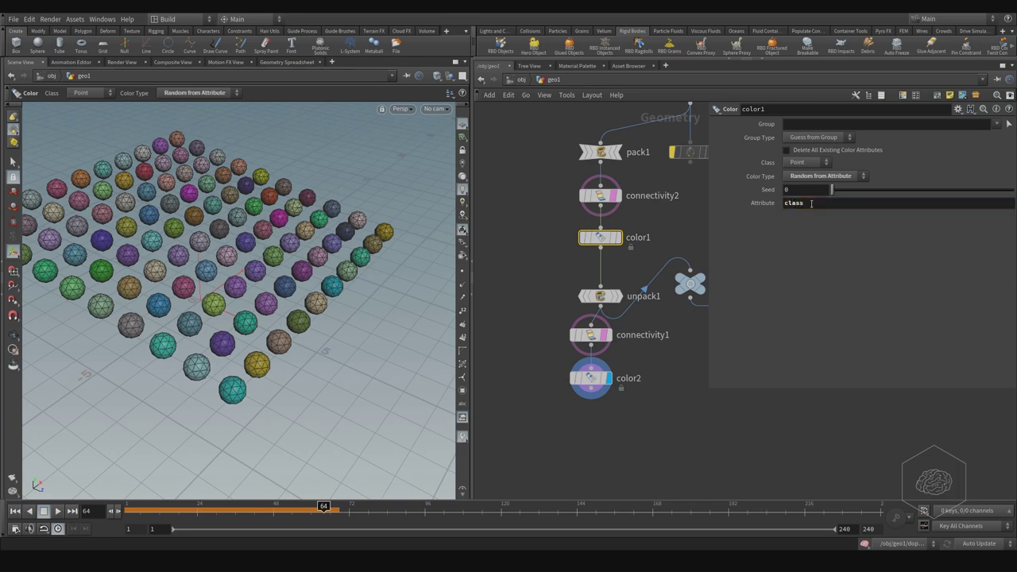
Step: Display the connectivity2 and color1 outputs in the viewport in turn
{"action": "left_click", "coordinate": [599, 196]}
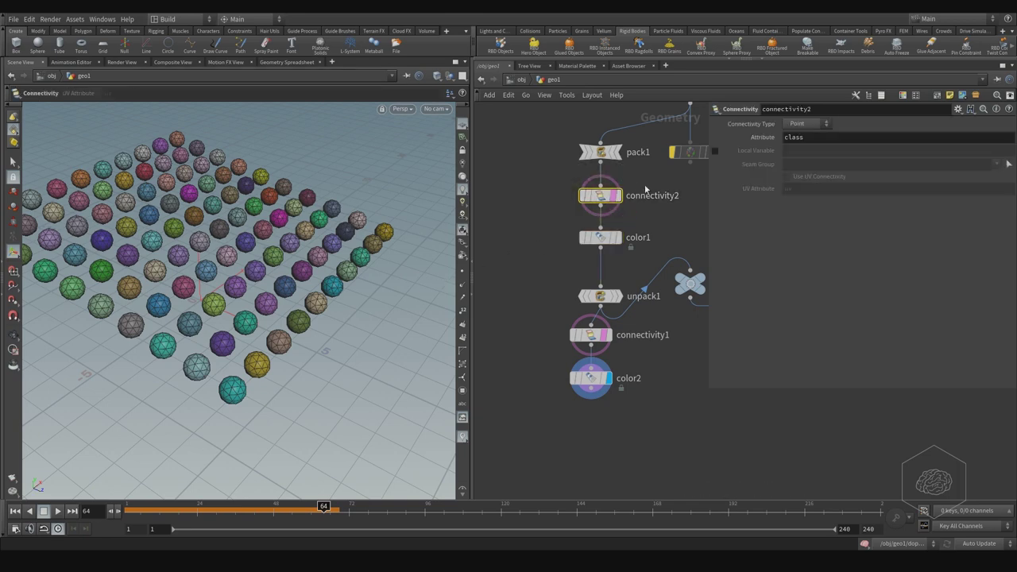
{"action": "left_click", "coordinate": [618, 195]}
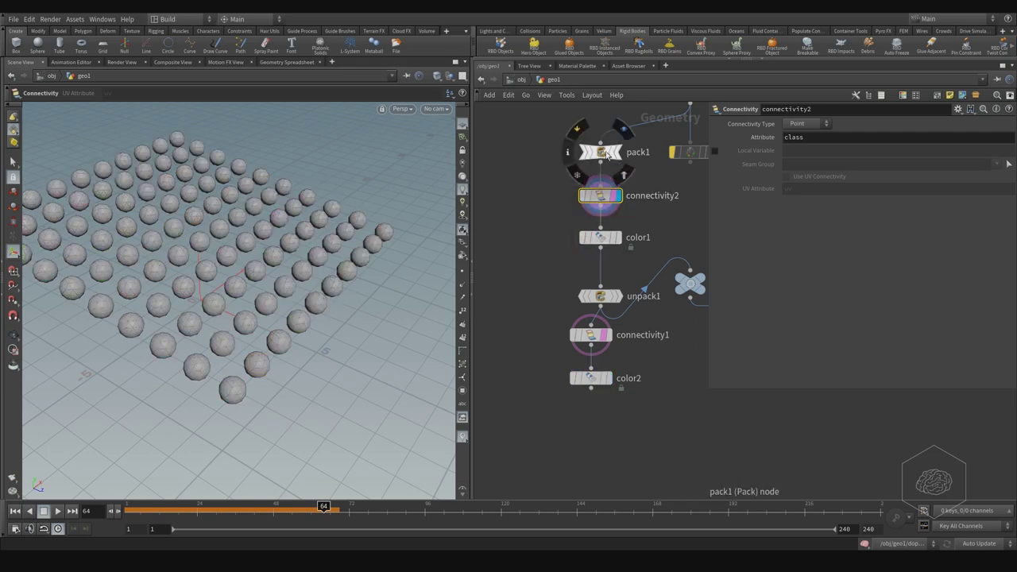
{"action": "left_click", "coordinate": [617, 237]}
{"action": "left_click", "coordinate": [600, 237]}
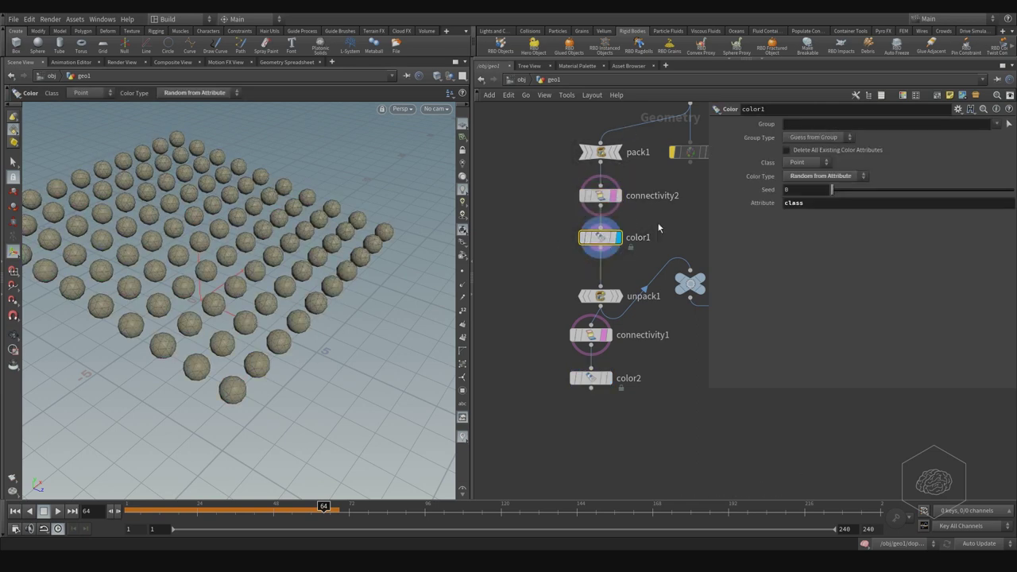
{"action": "left_click", "coordinate": [617, 195]}
Step: Display unpack1, connectivity1, then color2, showing each sphere in its own random colour
{"action": "left_click", "coordinate": [600, 296]}
{"action": "left_click", "coordinate": [618, 296]}
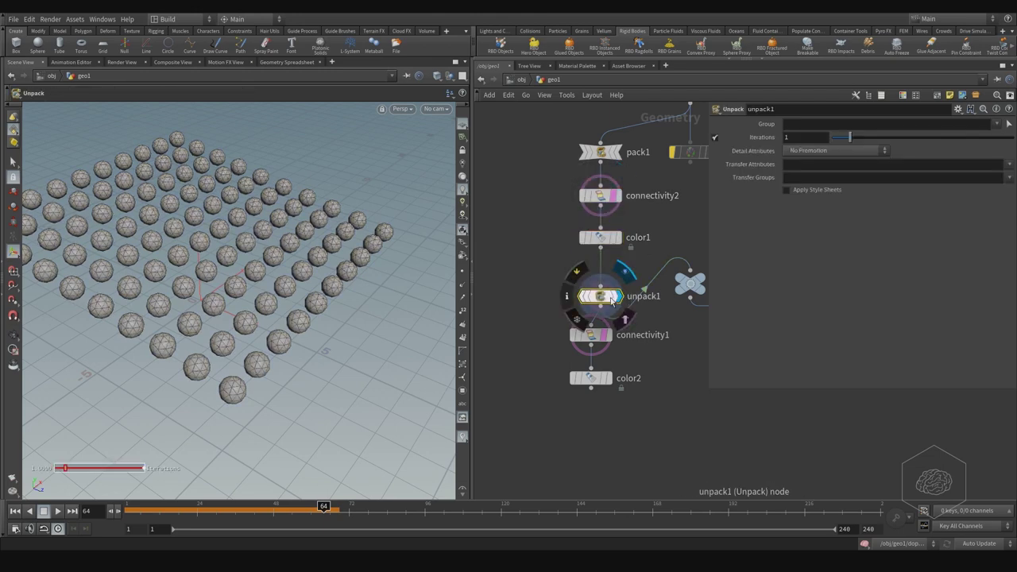
{"action": "left_click", "coordinate": [607, 334]}
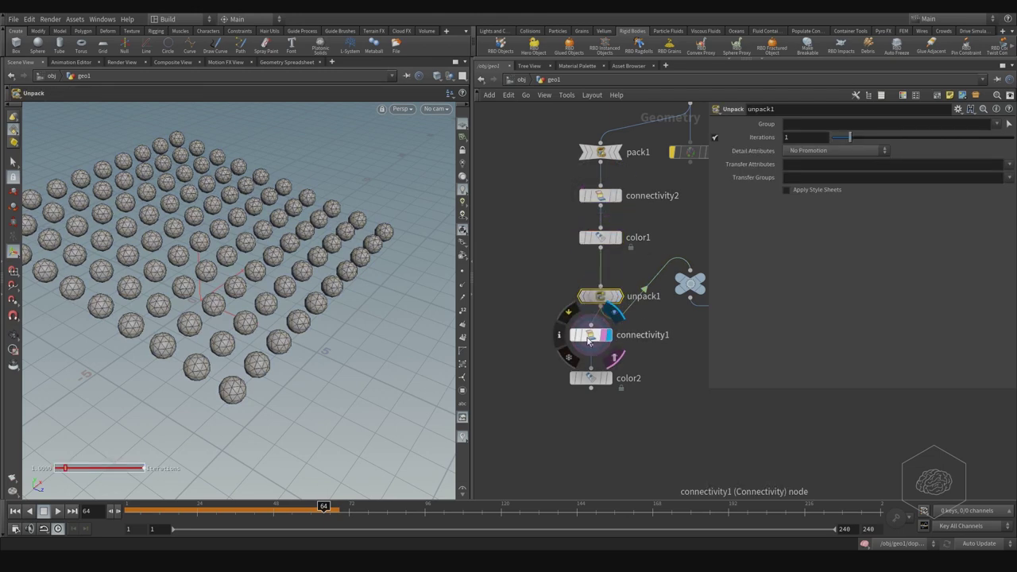
{"action": "left_click", "coordinate": [590, 334]}
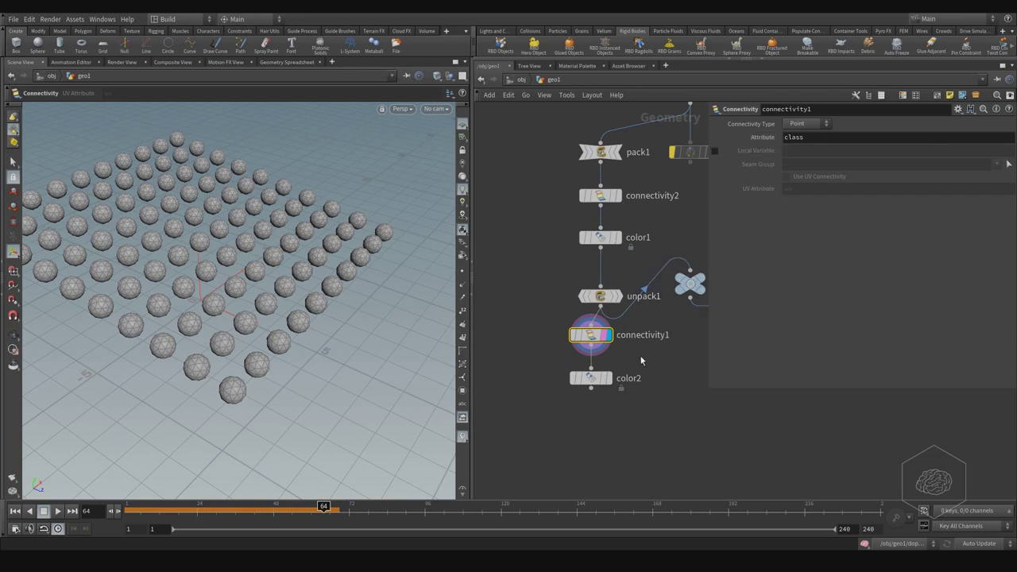
{"action": "left_click", "coordinate": [628, 378]}
{"action": "left_click", "coordinate": [609, 378]}
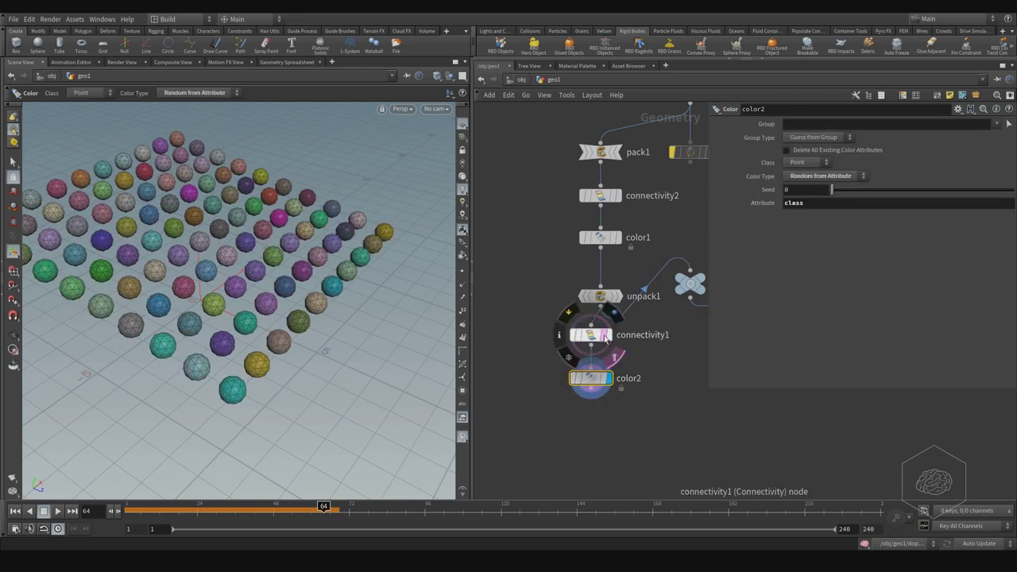
{"action": "key", "text": "Escape"}
{"action": "key", "text": "Return"}
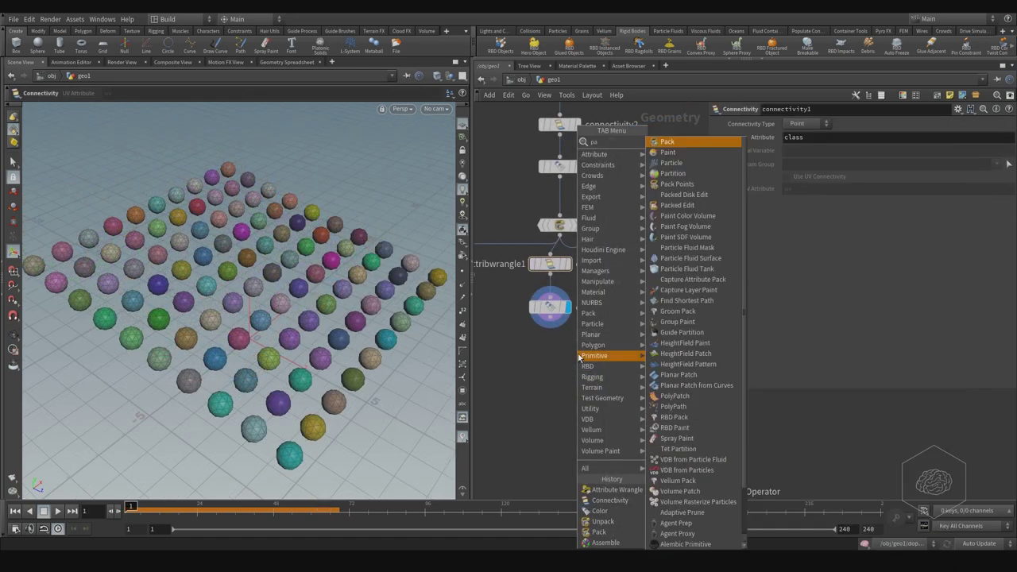
Step: Add a pack2 node under color2, display it, and zoom out the network view
{"action": "type", "text": "attrib"}
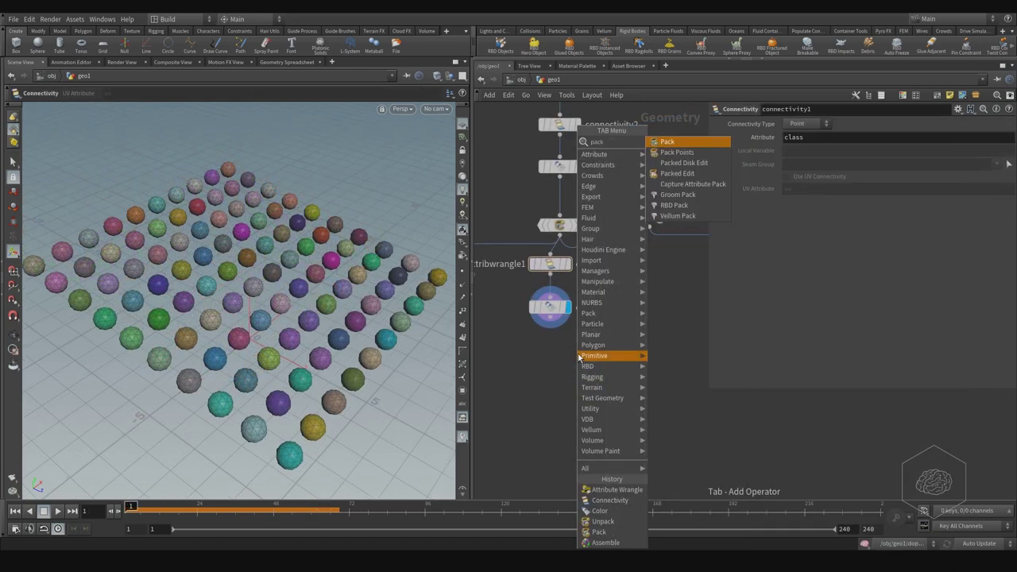
{"action": "key", "text": "Return"}
{"action": "left_click", "coordinate": [550, 373]}
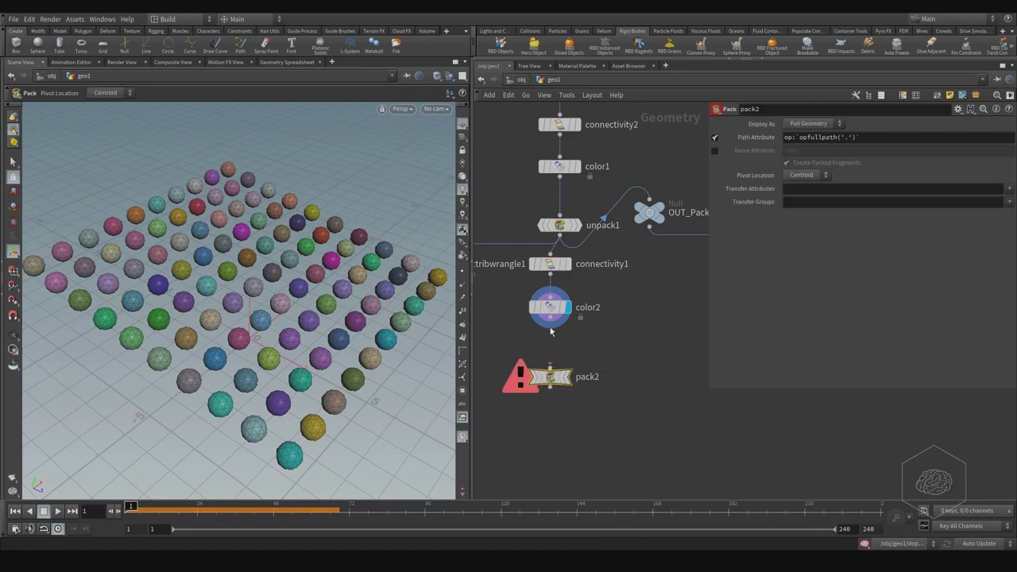
{"action": "left_click", "coordinate": [550, 323]}
{"action": "left_click", "coordinate": [570, 380]}
{"action": "left_click", "coordinate": [571, 352]}
{"action": "left_click_drag", "start_coordinate": [556, 377], "coordinate": [556, 354]}
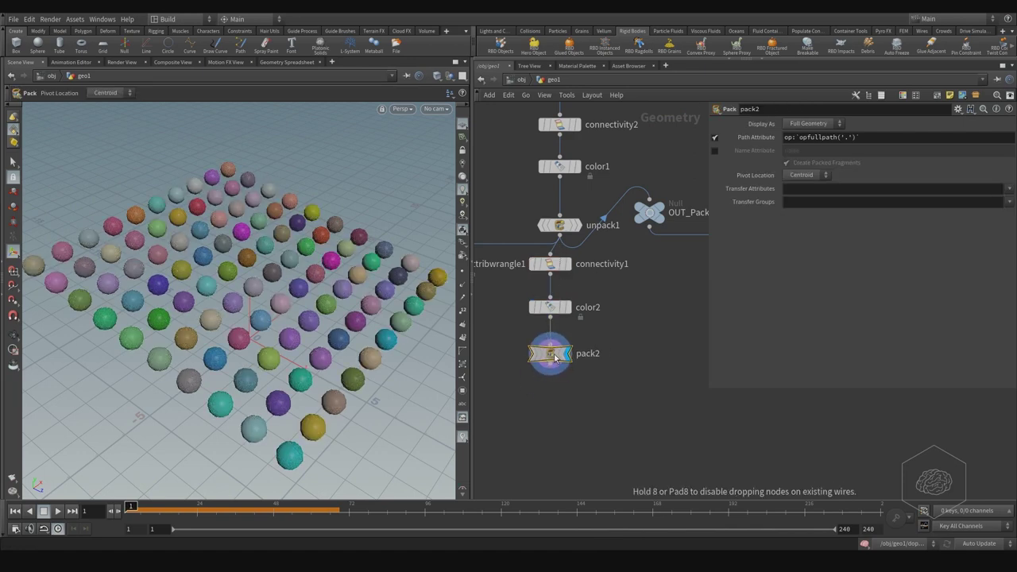
{"action": "left_click_drag", "start_coordinate": [630, 272], "coordinate": [599, 297]}
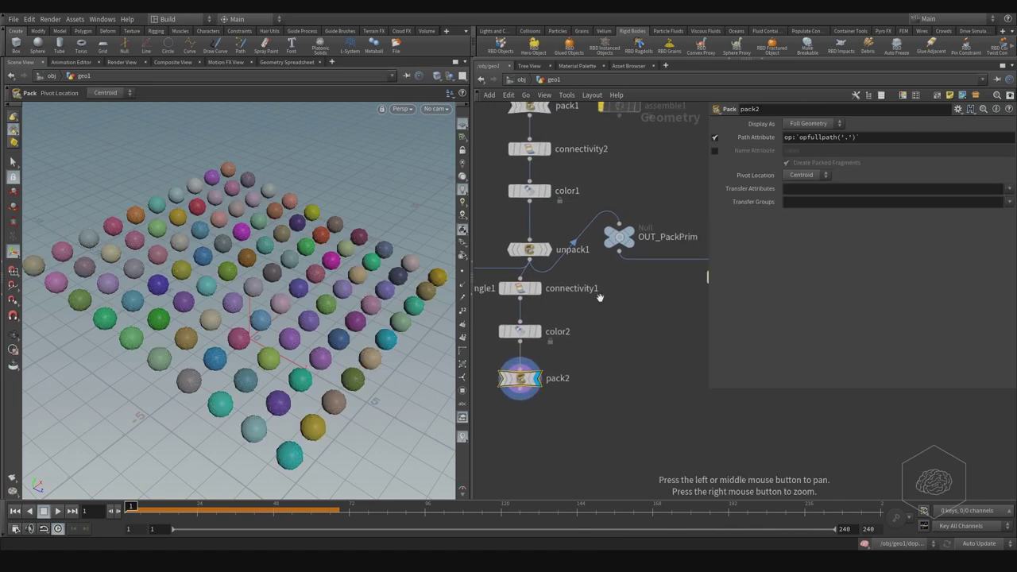
{"action": "scroll", "coordinate": [640, 188], "scroll_direction": "down", "scroll_amount": 5}
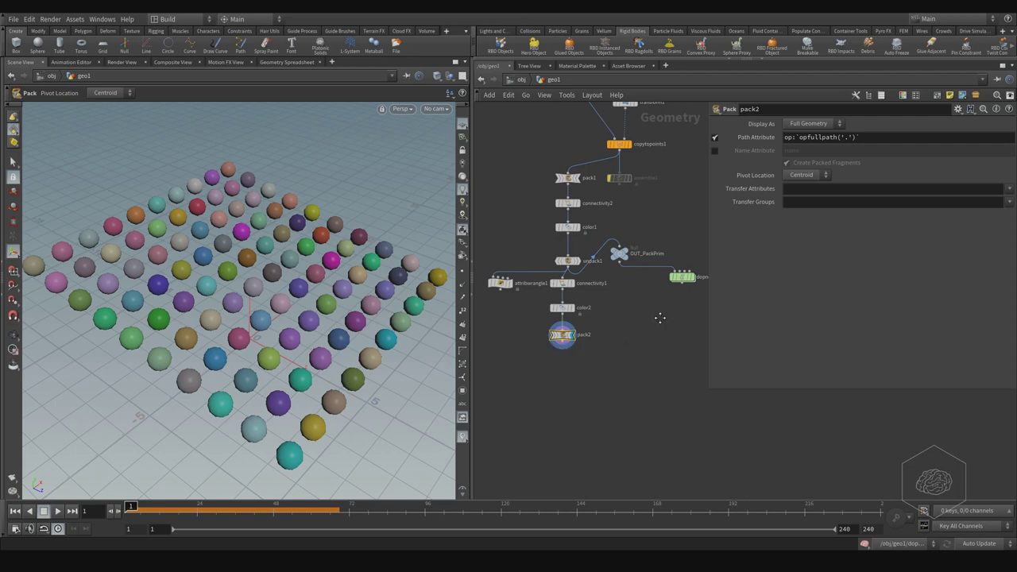
Step: Wire assemble1's output into OUT_PackPrim and display it in the viewport
{"action": "mouse_move", "coordinate": [659, 318]}
{"action": "middle_mouse_down"}
{"action": "mouse_move", "coordinate": [597, 335]}
{"action": "mouse_move", "coordinate": [612, 335]}
{"action": "middle_mouse_up"}
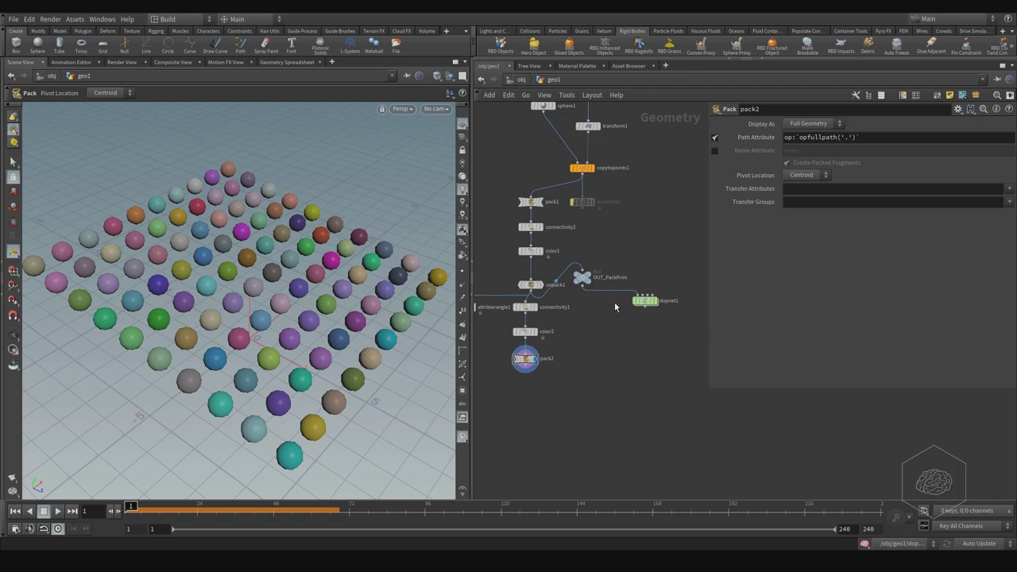
{"action": "left_click", "coordinate": [582, 270]}
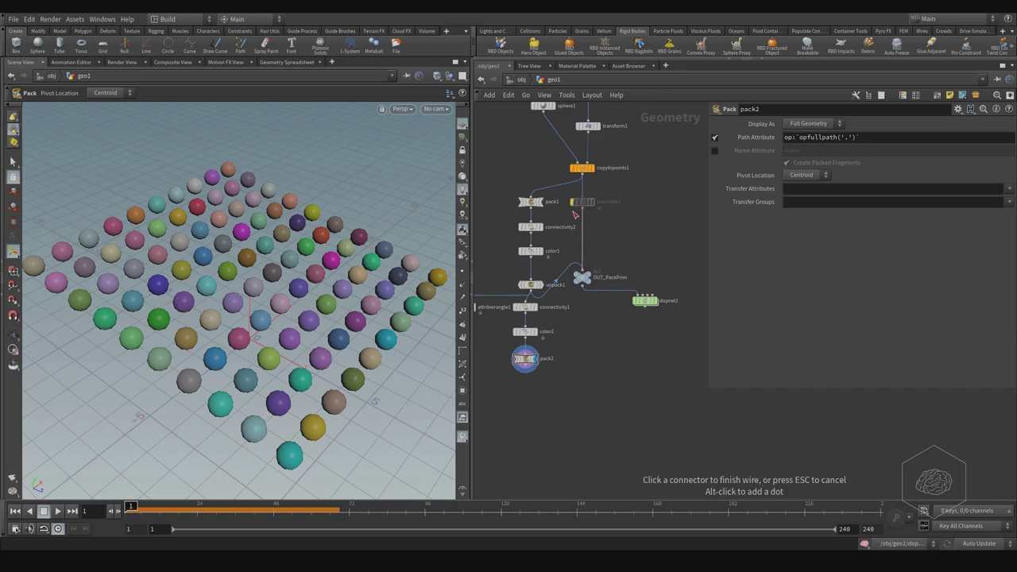
{"action": "left_click", "coordinate": [590, 204]}
{"action": "left_click", "coordinate": [594, 205]}
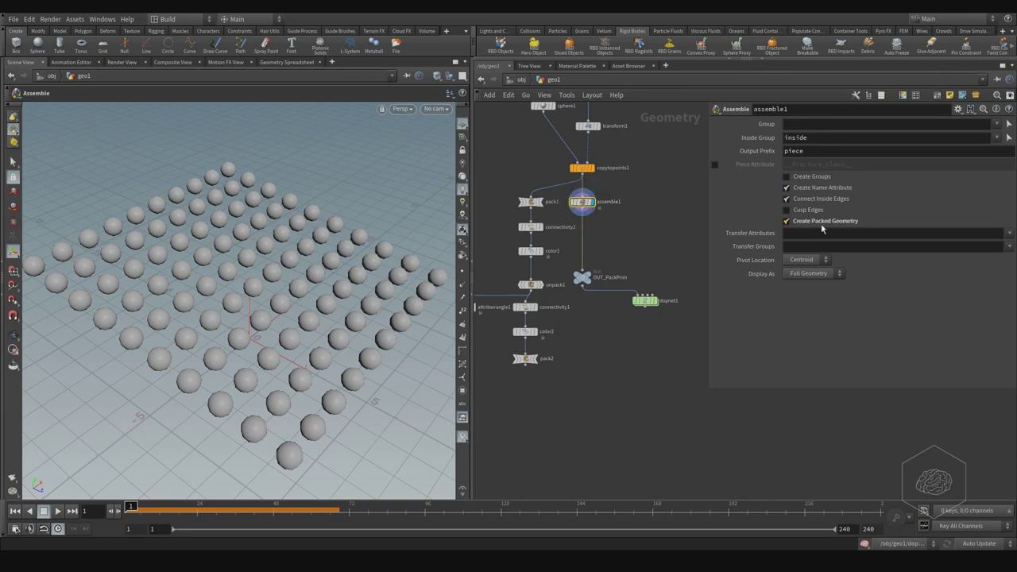
Step: Check copytopoints1's settings, then put the display flag on dopnet1
{"action": "left_click", "coordinate": [607, 167]}
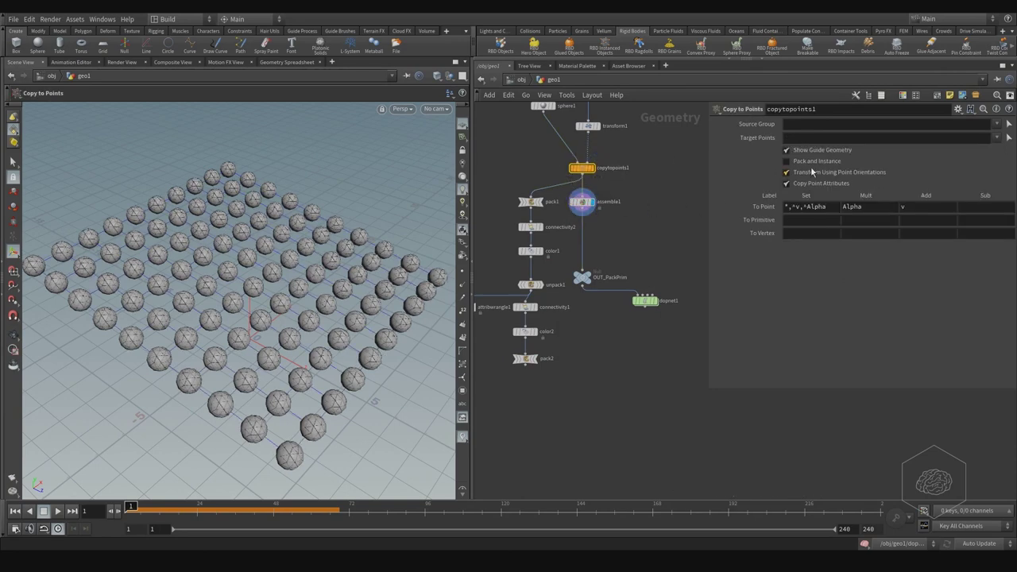
{"action": "left_click", "coordinate": [644, 300]}
{"action": "left_click", "coordinate": [652, 301]}
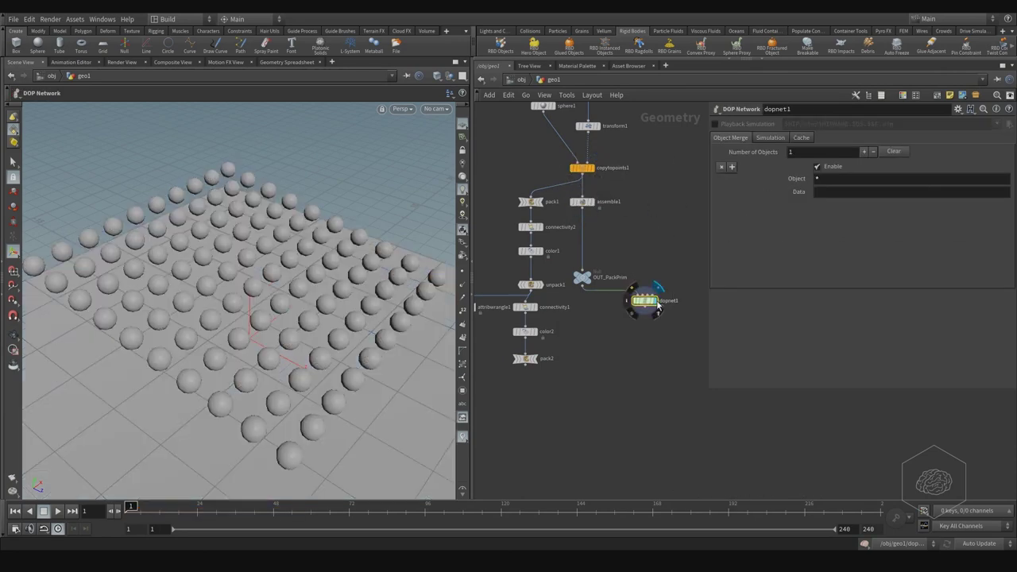
Step: Play the rigid-body simulation, stop it, and review dopnet1's node info
{"action": "left_click", "coordinate": [59, 511]}
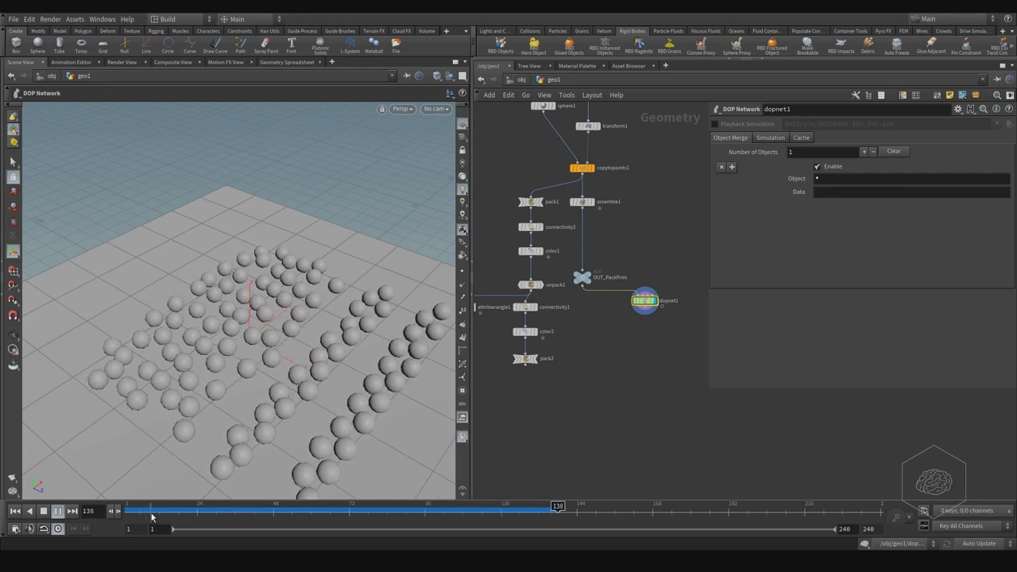
{"action": "key", "text": "Escape"}
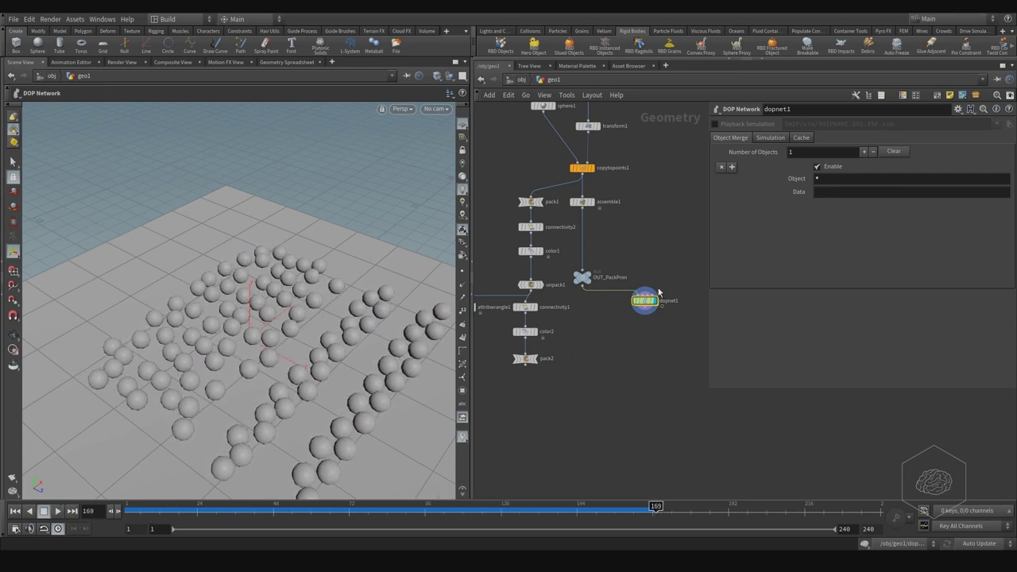
{"action": "middle_click", "coordinate": [628, 302]}
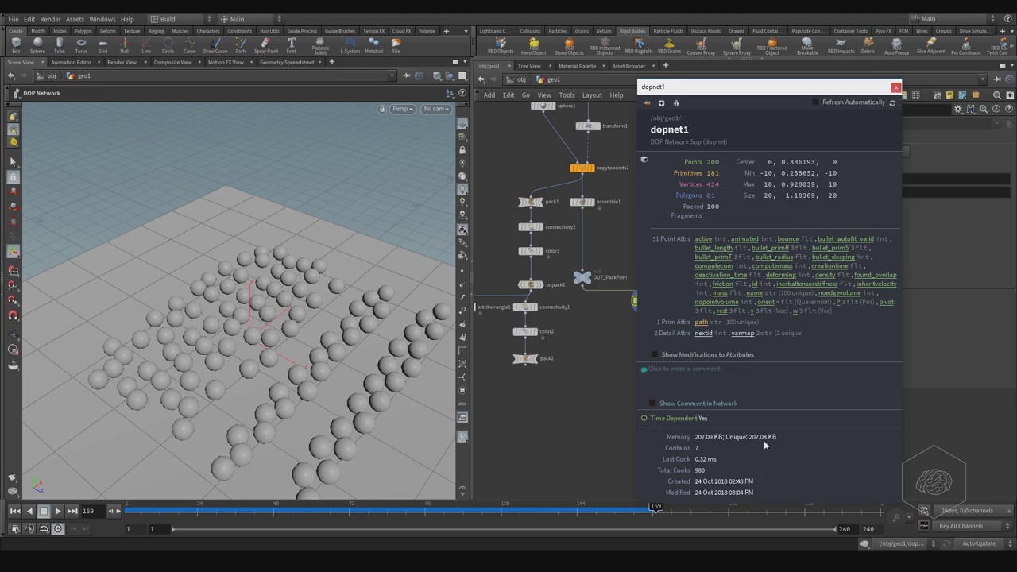
{"action": "left_click", "coordinate": [896, 89]}
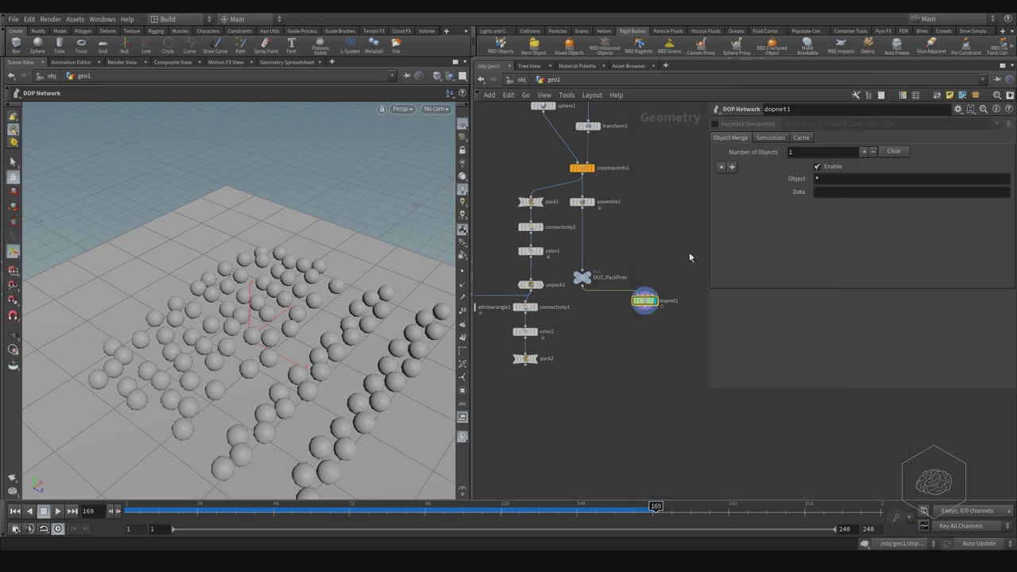
Step: Rewind the timeline to frame 1 and bring the top of the network into view
{"action": "middle_click_drag", "start_coordinate": [689, 257], "coordinate": [631, 293]}
{"action": "left_click_drag", "start_coordinate": [655, 506], "coordinate": [131, 506]}
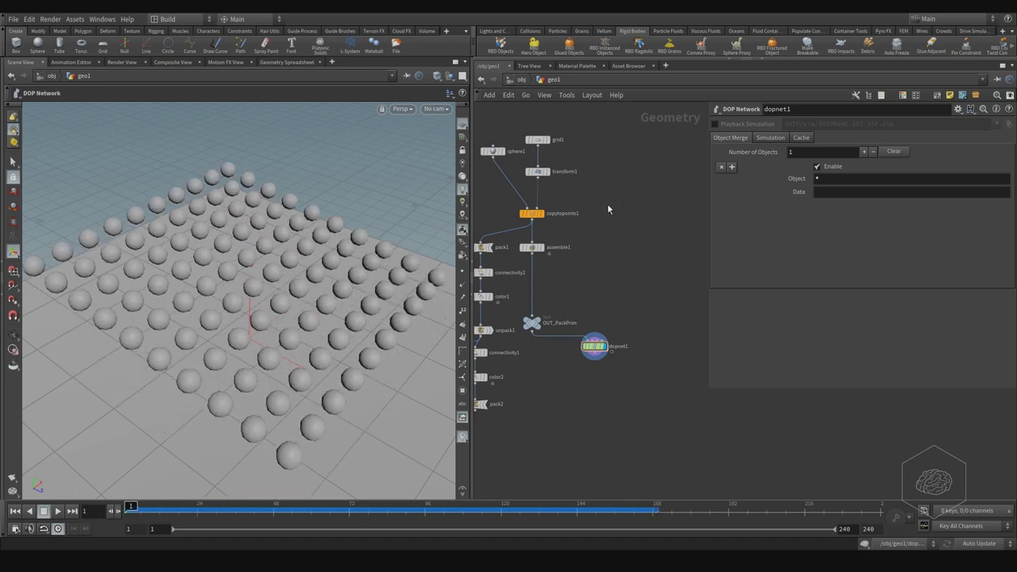
{"action": "middle_click_drag", "start_coordinate": [518, 212], "coordinate": [523, 237]}
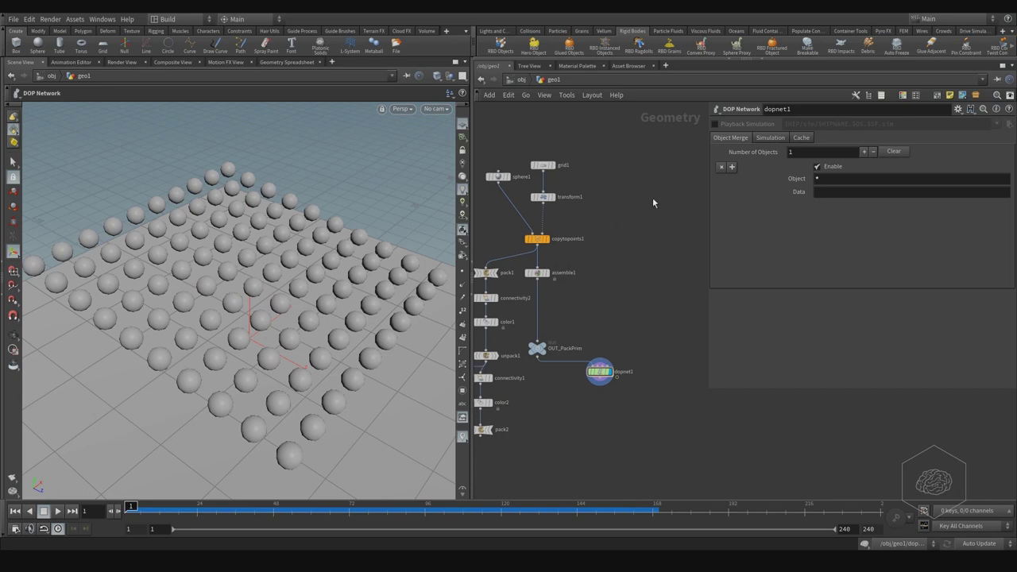